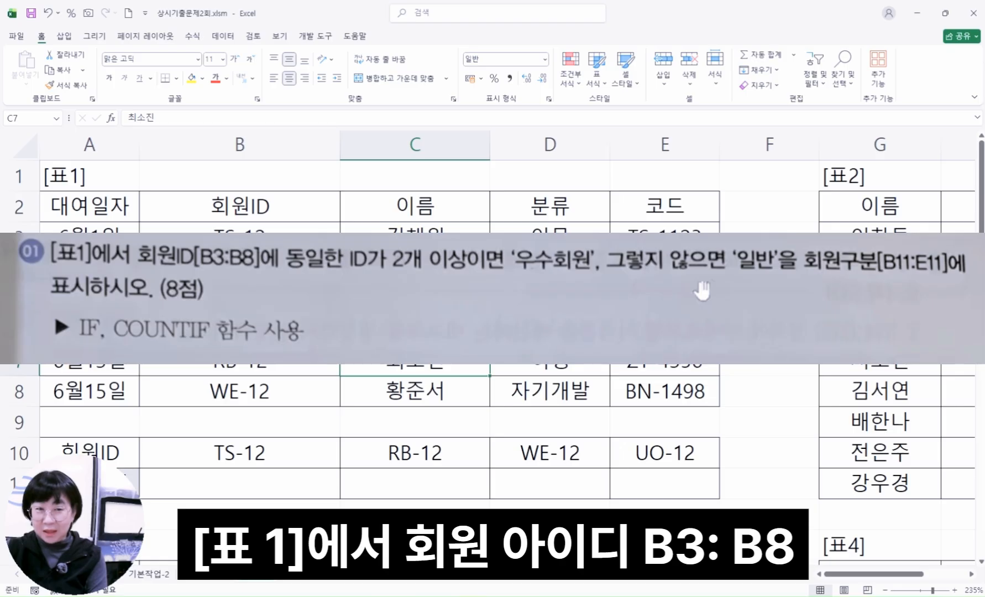
Examine the member IDs in B3:B8 of table 1 and the empty member classification cells B11:E11
{"action": "left_click_drag", "start_coordinate": [239, 238], "coordinate": [265, 391]}
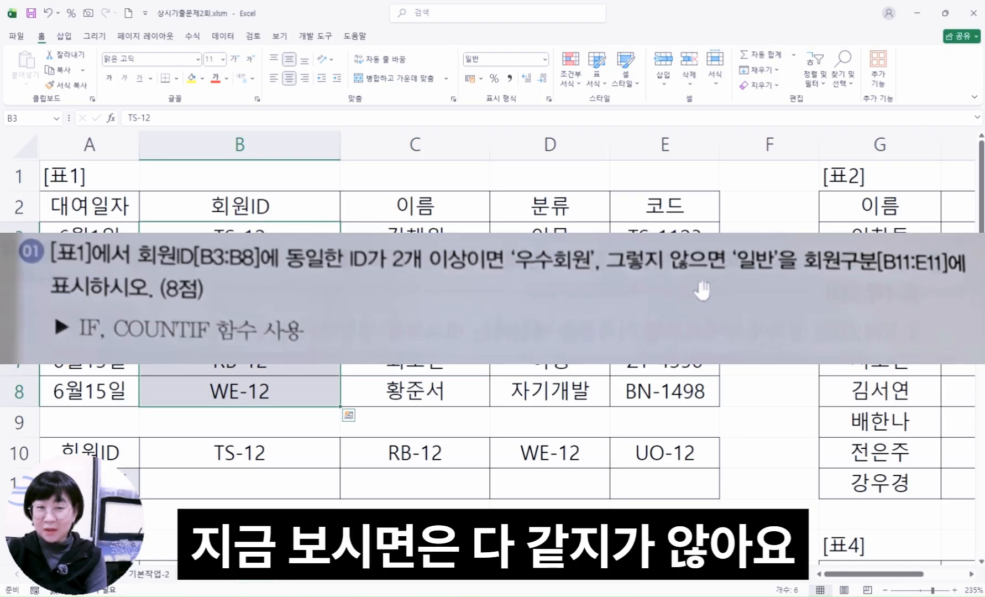
{"action": "left_click", "coordinate": [244, 248]}
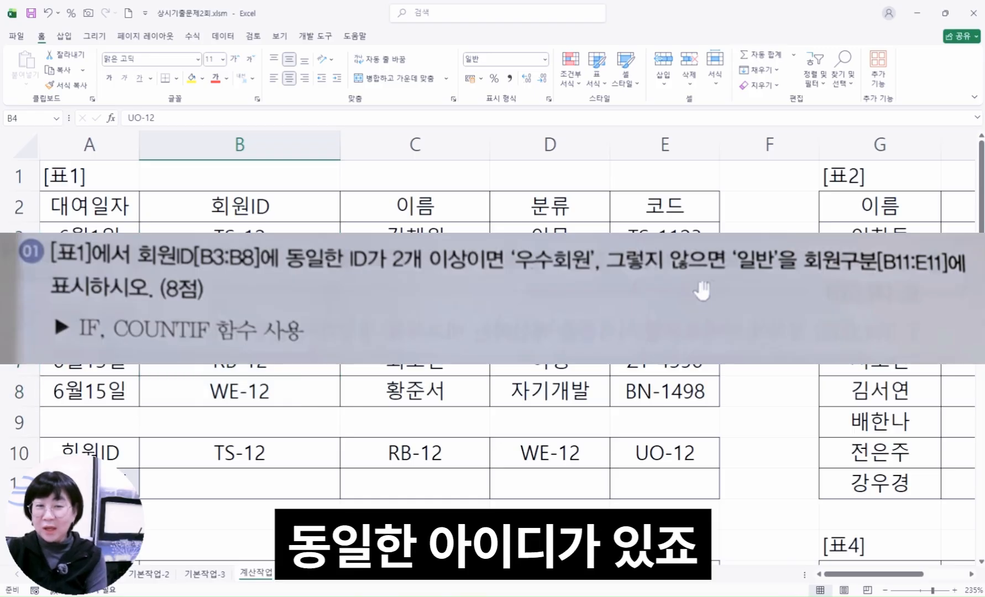
{"action": "left_click", "coordinate": [244, 303]}
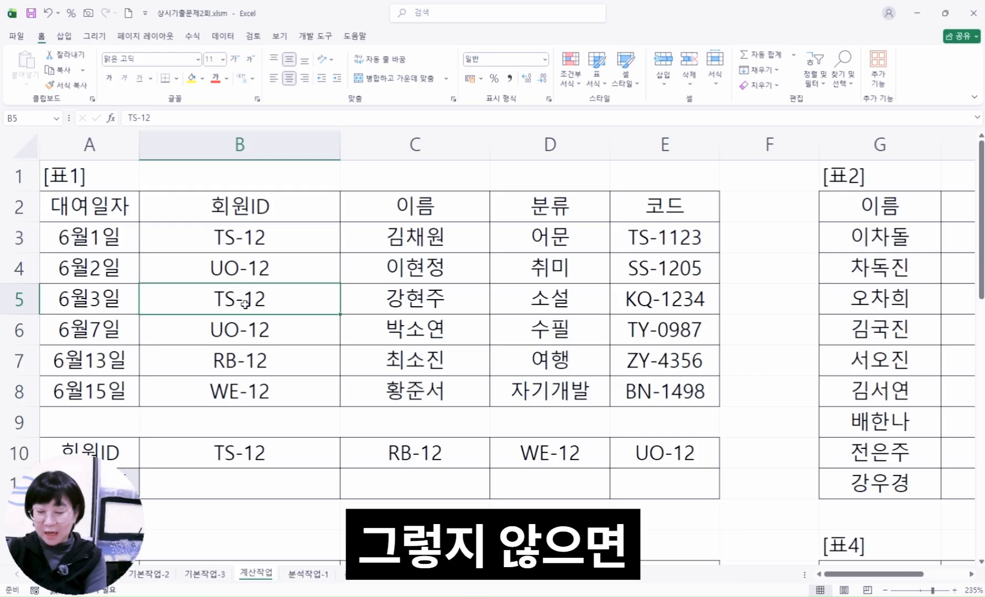
{"action": "left_click", "coordinate": [242, 481]}
{"action": "scroll", "coordinate": [250, 477], "scroll_direction": "down", "scroll_amount": 1}
{"action": "scroll", "coordinate": [250, 477], "scroll_direction": "down", "scroll_amount": 1}
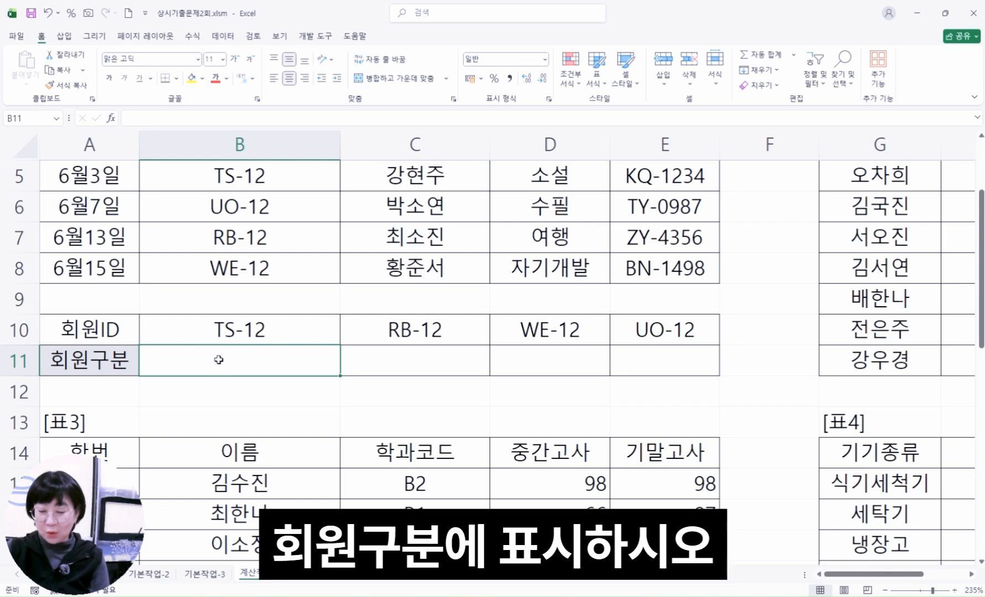
{"action": "left_click_drag", "start_coordinate": [219, 359], "coordinate": [637, 359]}
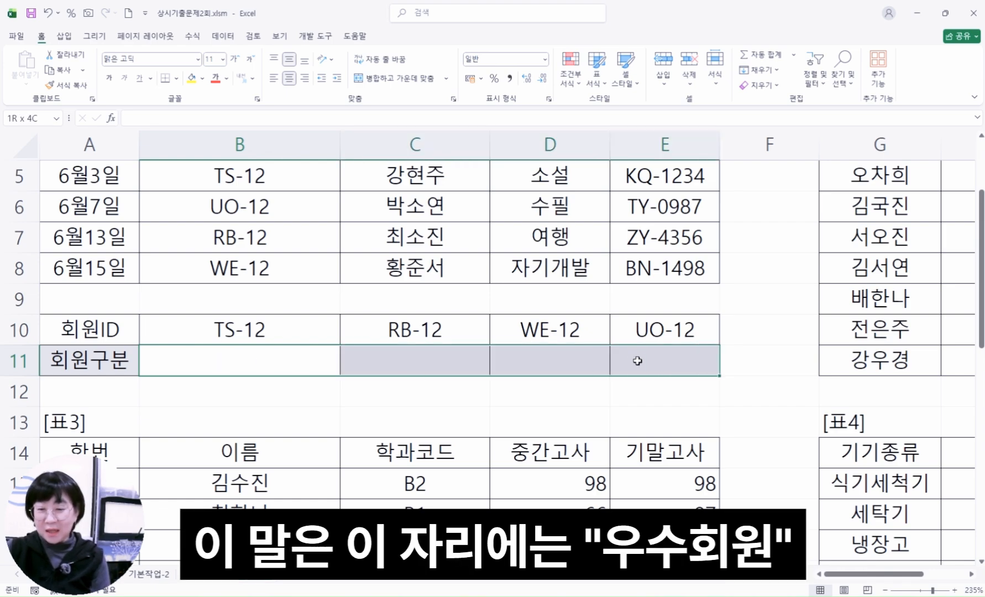
{"action": "left_click", "coordinate": [230, 354]}
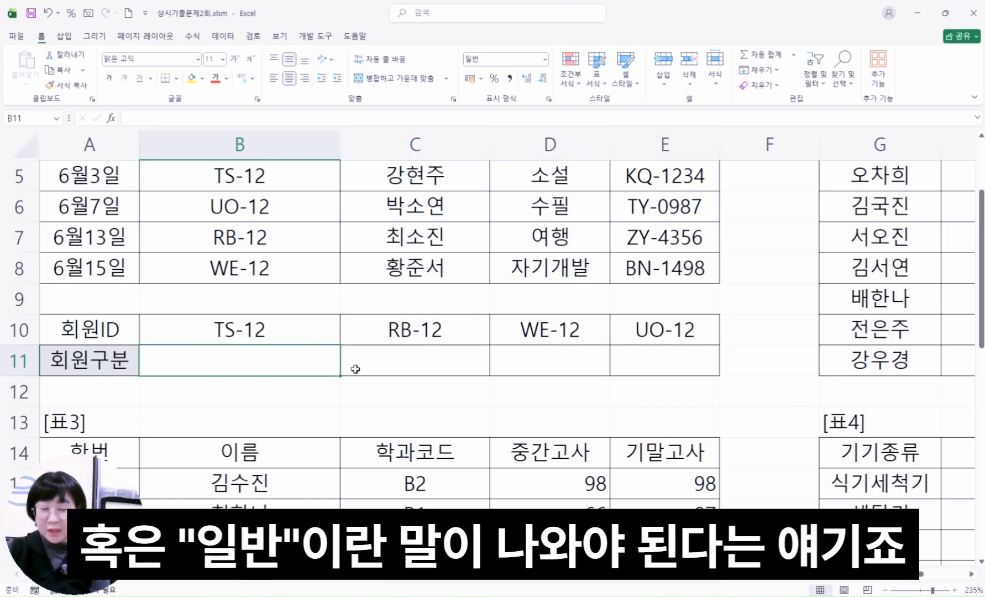
{"action": "left_click", "coordinate": [413, 369]}
{"action": "left_click", "coordinate": [568, 370]}
{"action": "left_click", "coordinate": [650, 367]}
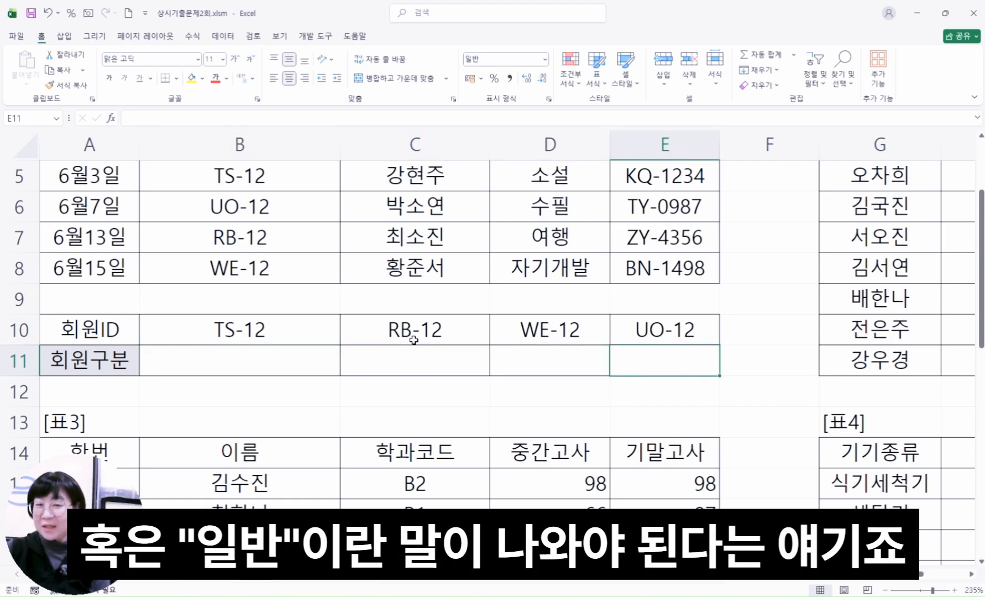
Compare the member IDs in B3:B8 with the lookup ID in B10 to see how often it occurs
{"action": "scroll", "coordinate": [369, 338], "scroll_direction": "up", "scroll_amount": 2}
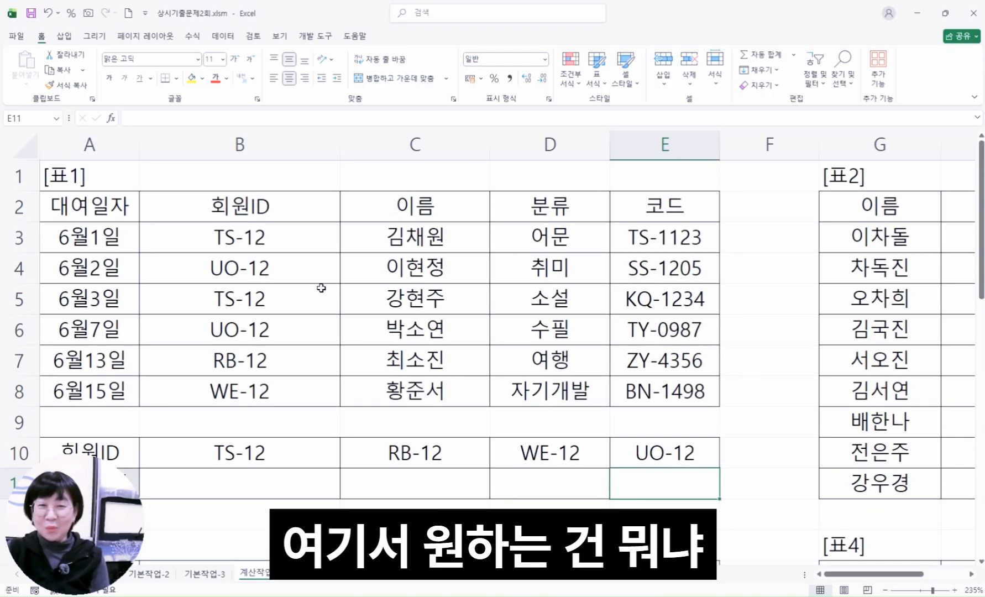
{"action": "left_click_drag", "start_coordinate": [259, 233], "coordinate": [266, 389]}
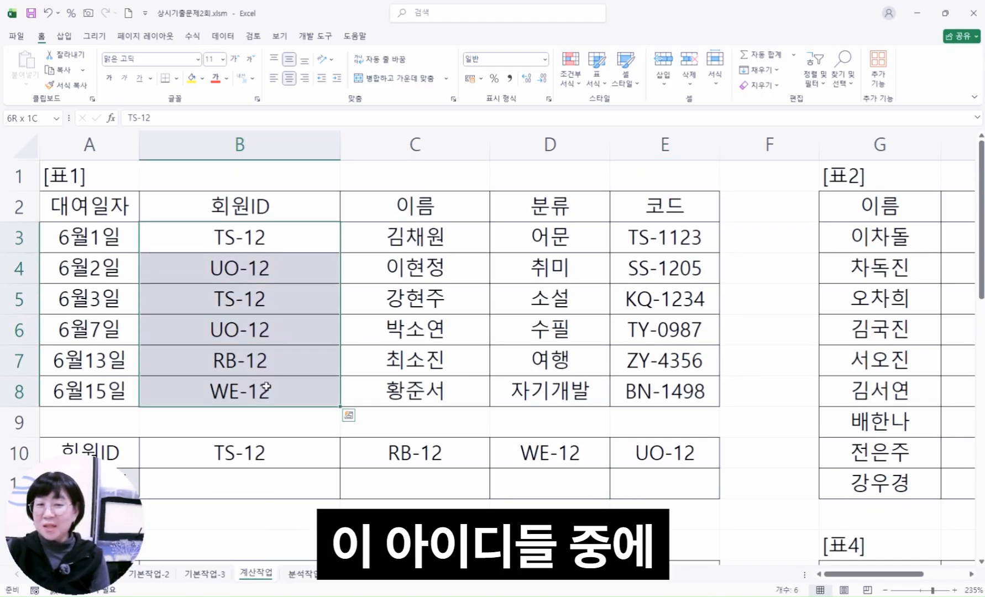
{"action": "left_click", "coordinate": [251, 457]}
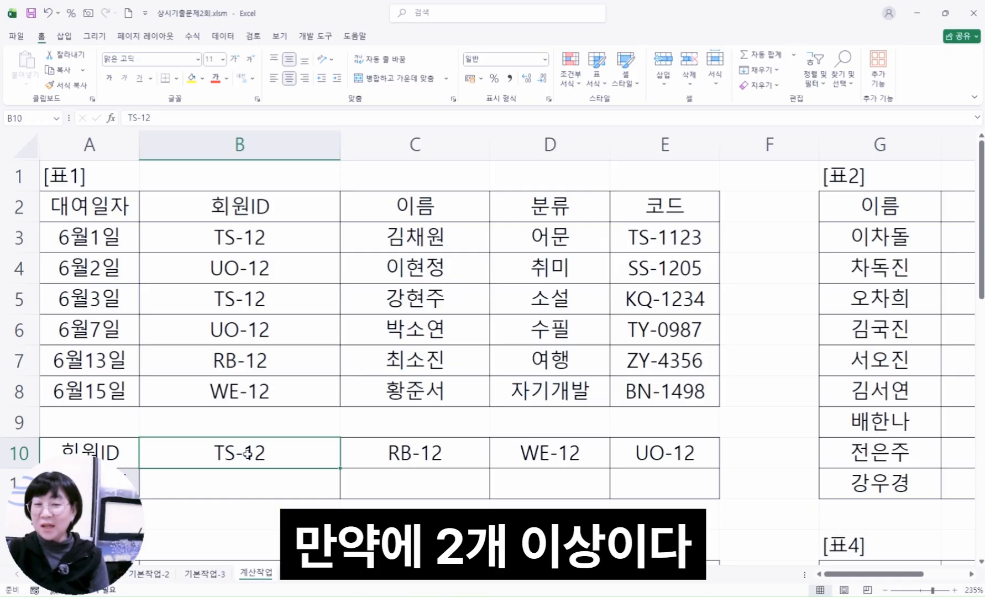
{"action": "left_click", "coordinate": [252, 483]}
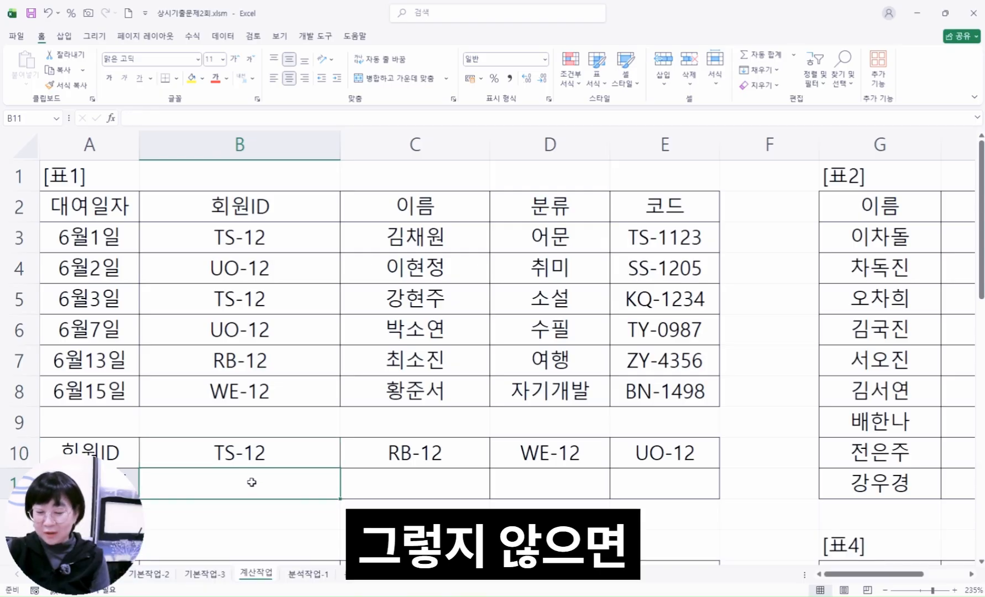
{"action": "left_click", "coordinate": [399, 486]}
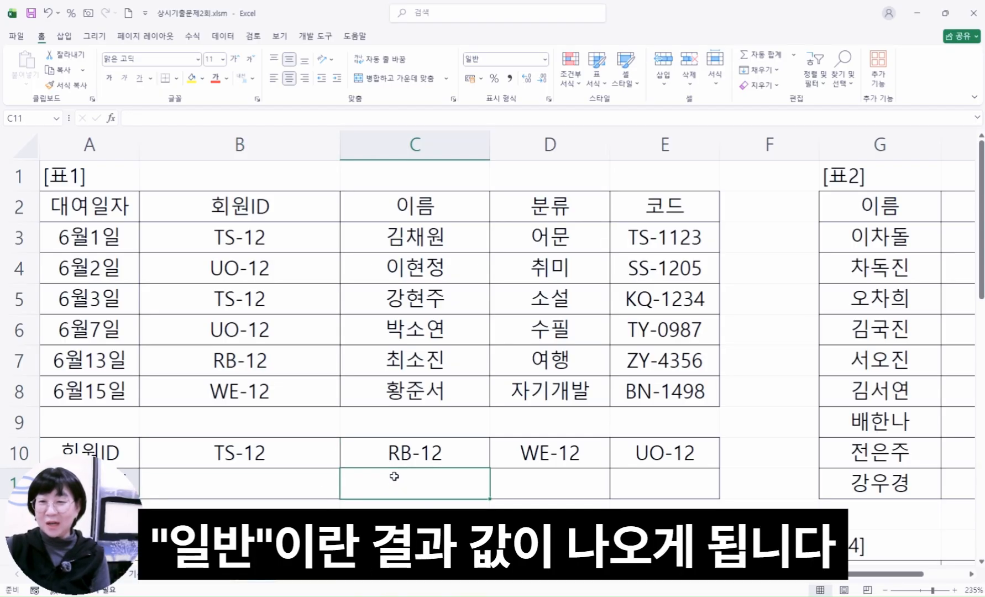
{"action": "left_click", "coordinate": [308, 410]}
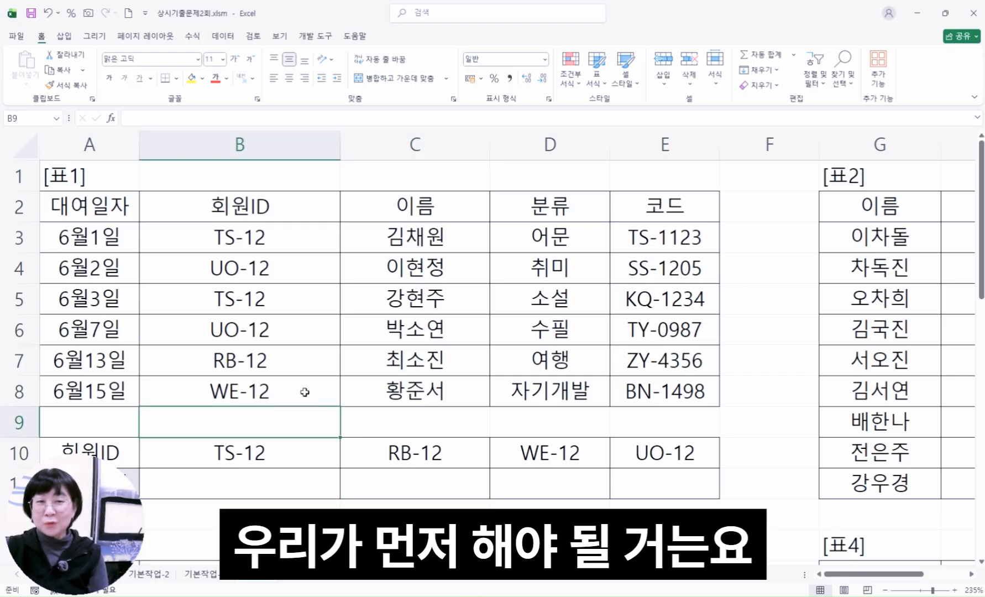
{"action": "left_click_drag", "start_coordinate": [289, 250], "coordinate": [287, 397]}
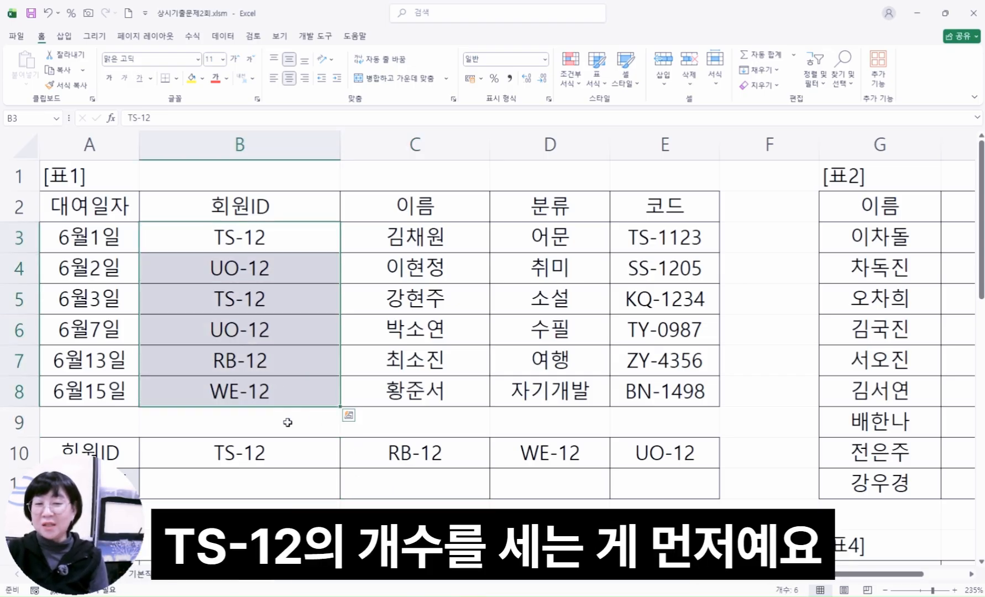
{"action": "left_click", "coordinate": [286, 458]}
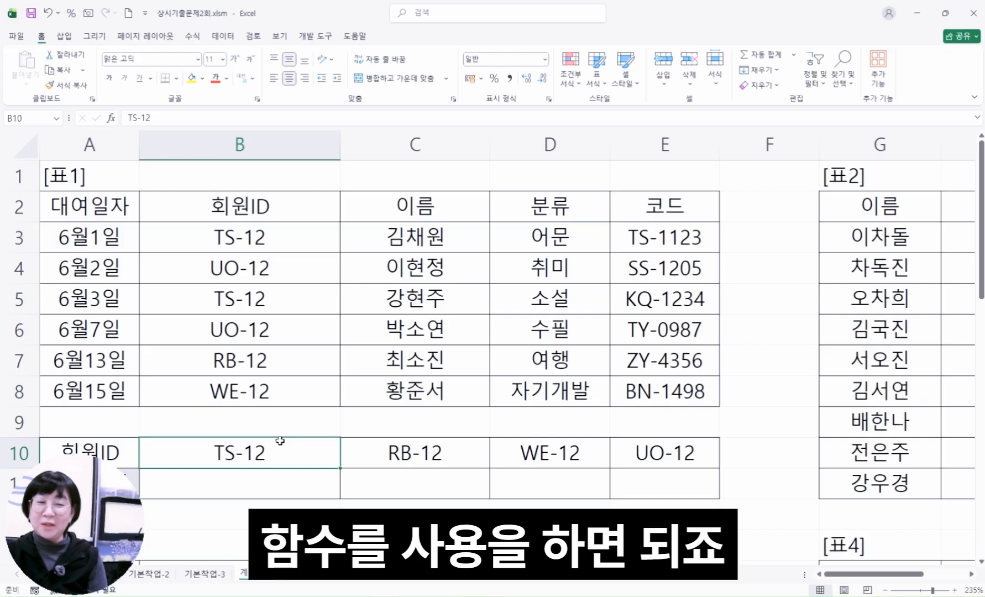
{"action": "left_click", "coordinate": [262, 484]}
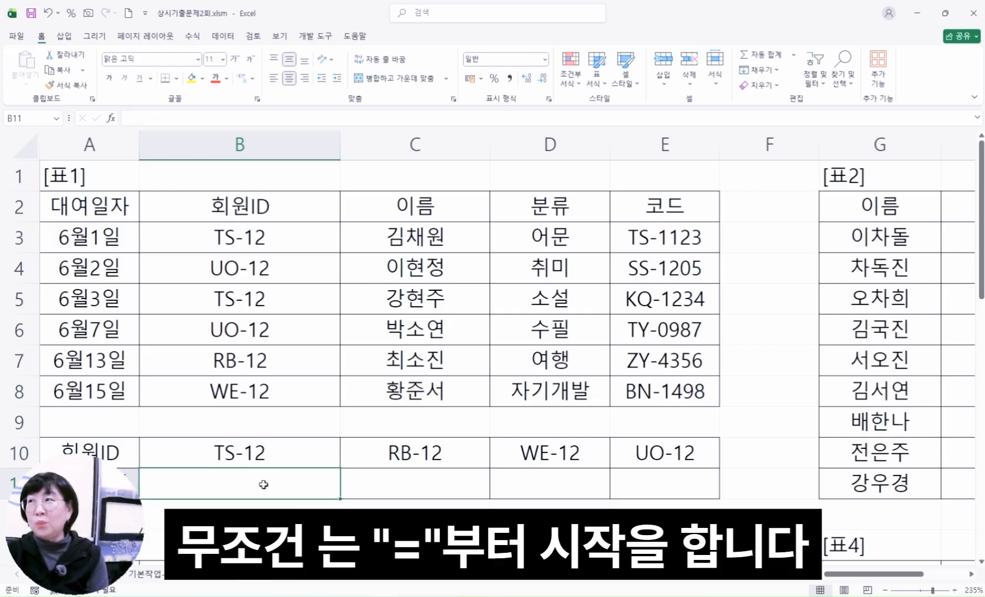
{"action": "type", "text": "="}
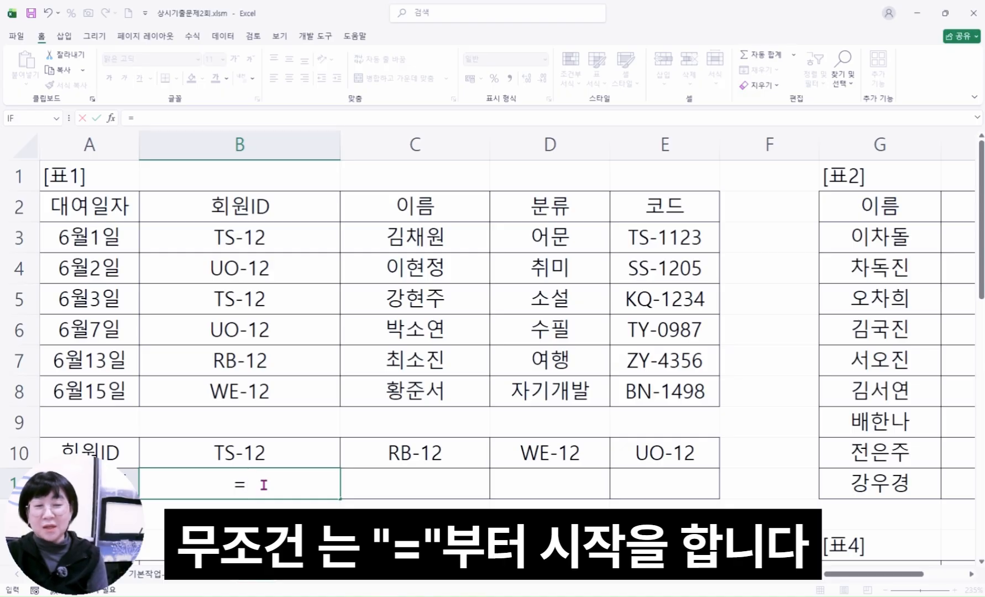
{"action": "key", "text": "Escape"}
Enter 1+1= in cell B12 as an example with the equals sign at the end
{"action": "scroll", "coordinate": [276, 442], "scroll_direction": "down", "scroll_amount": 2}
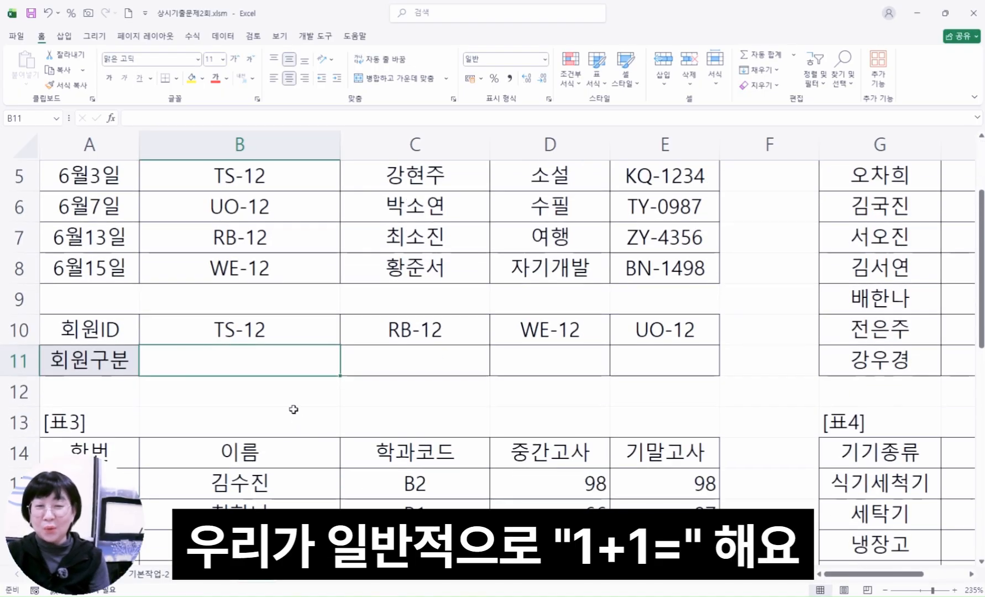
{"action": "left_click", "coordinate": [289, 399]}
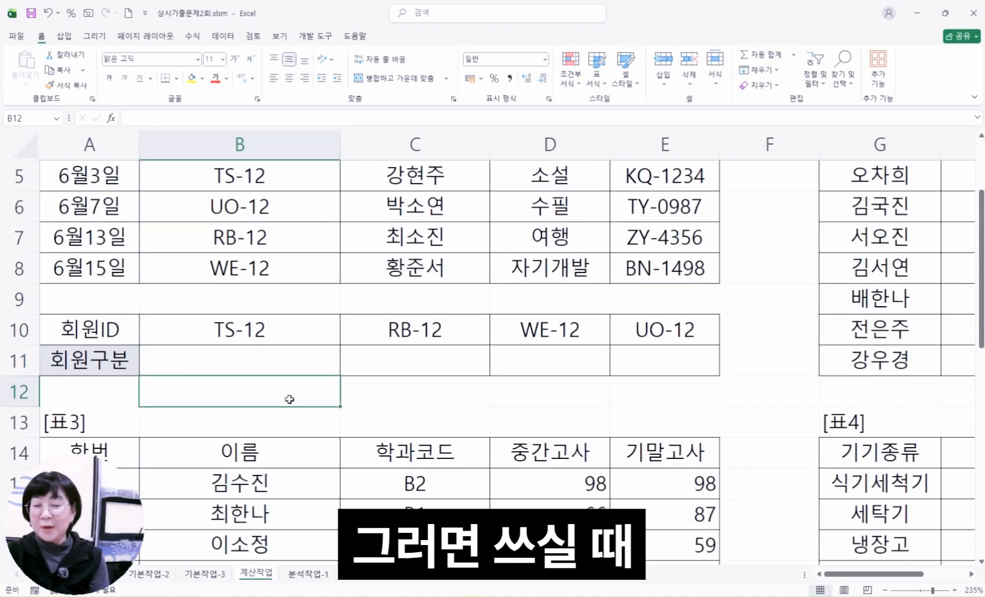
{"action": "type", "text": "1+1="}
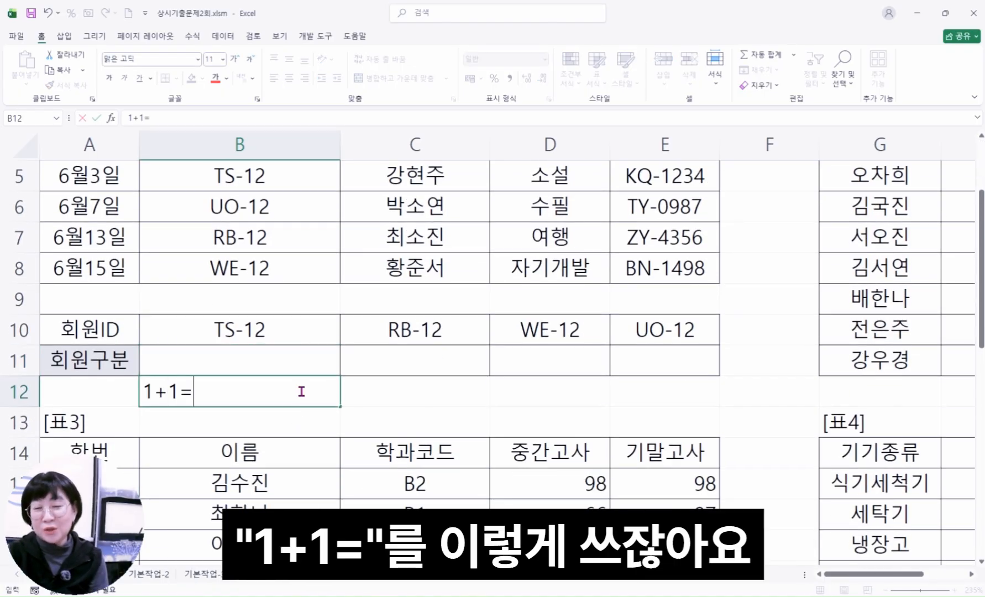
{"action": "key", "text": "Return"}
Replace the content of cell B12 with the formula =1+1, and clear the cell again
{"action": "left_click", "coordinate": [301, 391]}
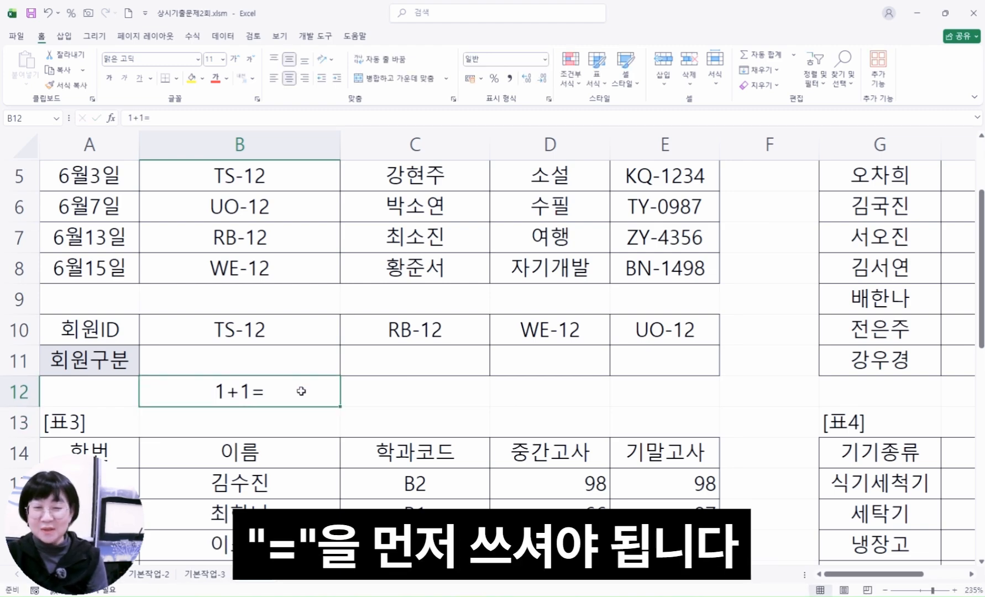
{"action": "type", "text": "=1"}
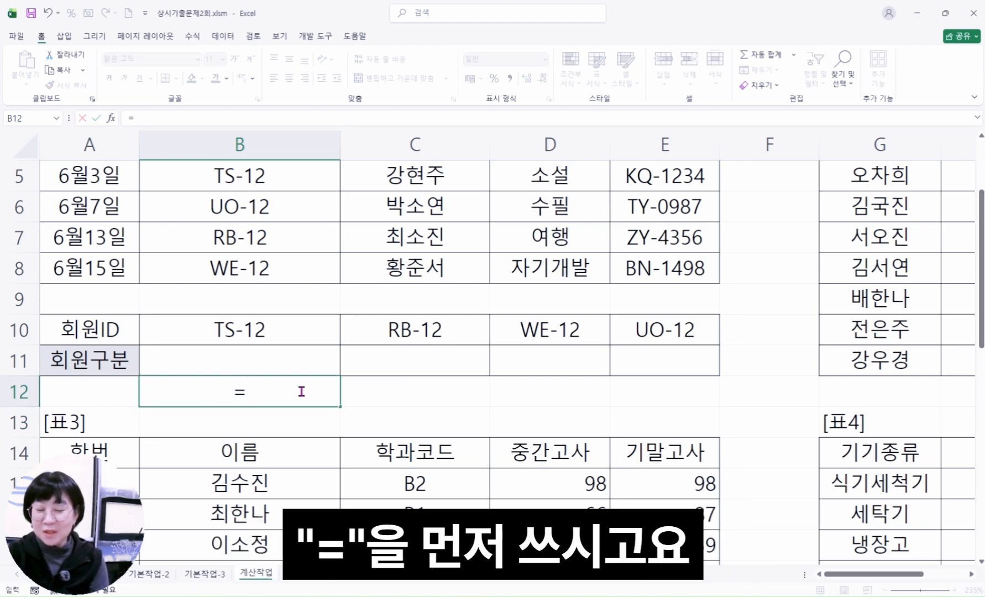
{"action": "type", "text": "+1"}
{"action": "key", "text": "Return"}
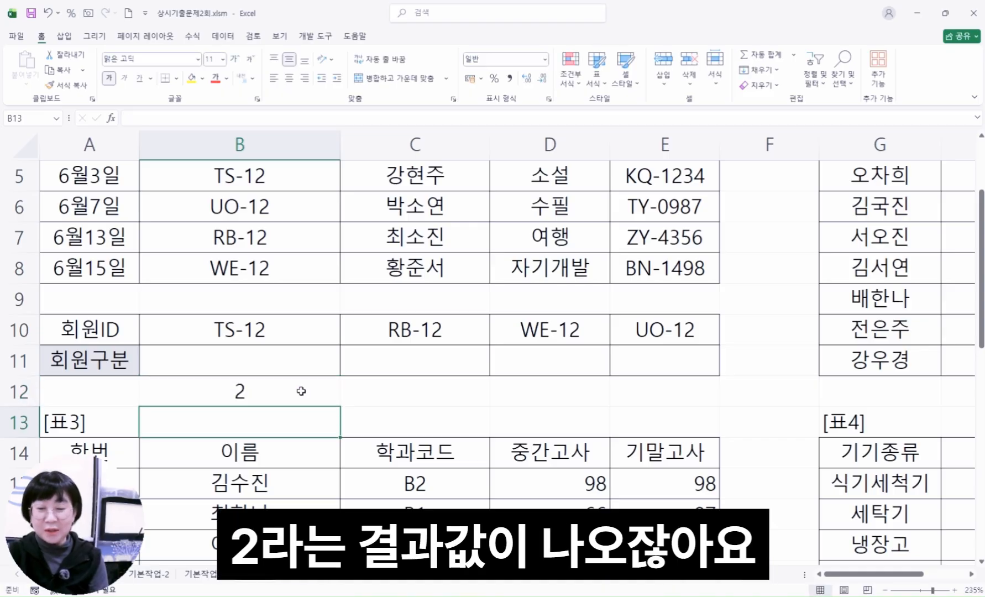
{"action": "left_click", "coordinate": [302, 391]}
Start a COUNTIF formula in cell B11 and open its function arguments
{"action": "left_click", "coordinate": [299, 365]}
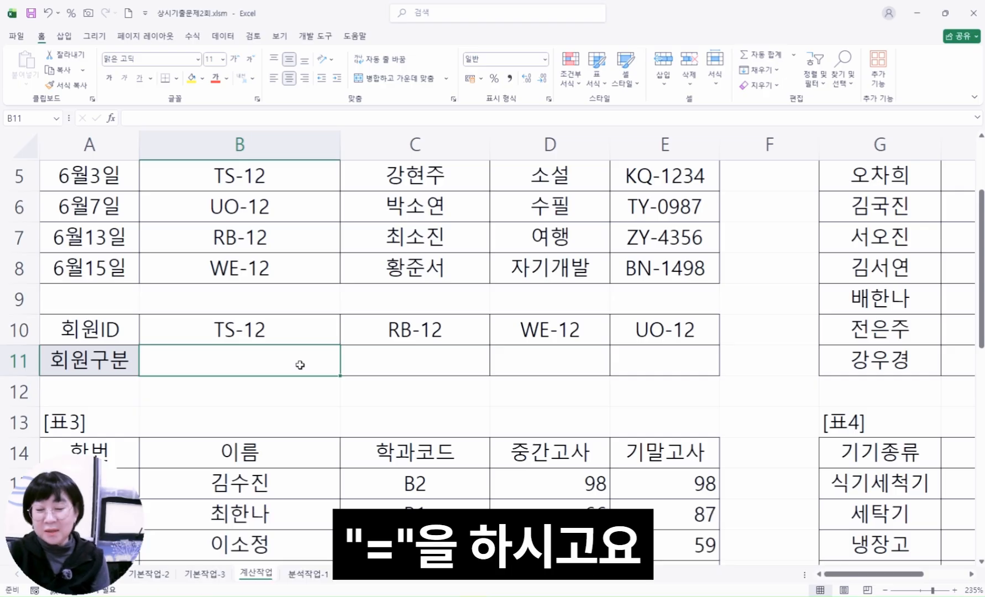
{"action": "type", "text": "="}
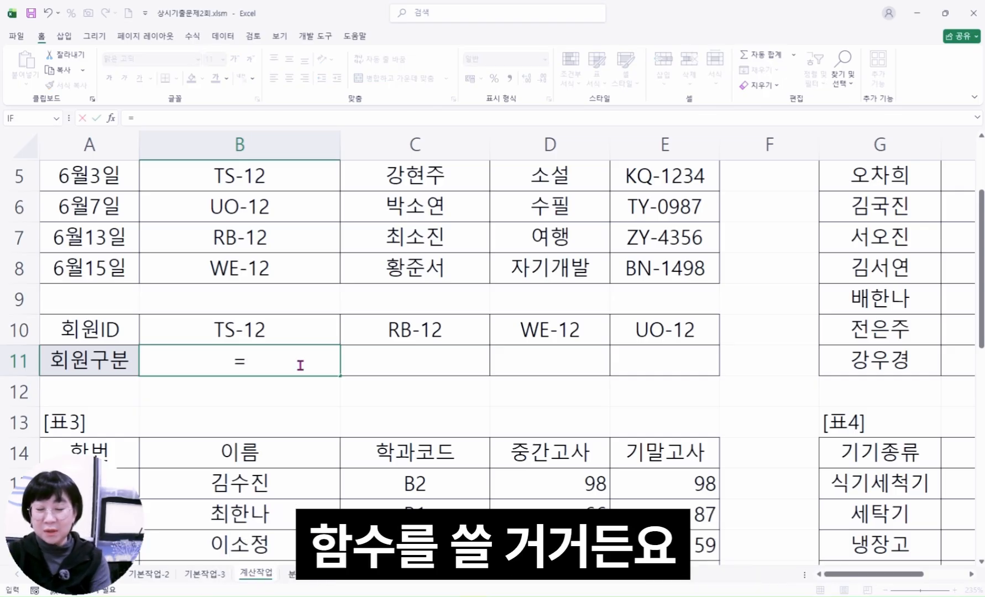
{"action": "type", "text": "cou"}
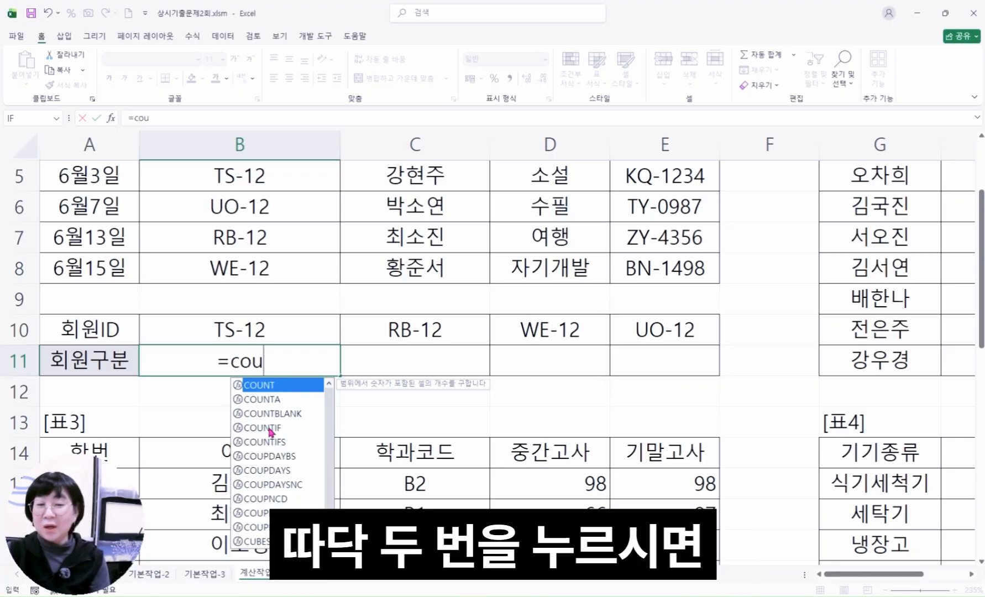
{"action": "double_click", "coordinate": [268, 429]}
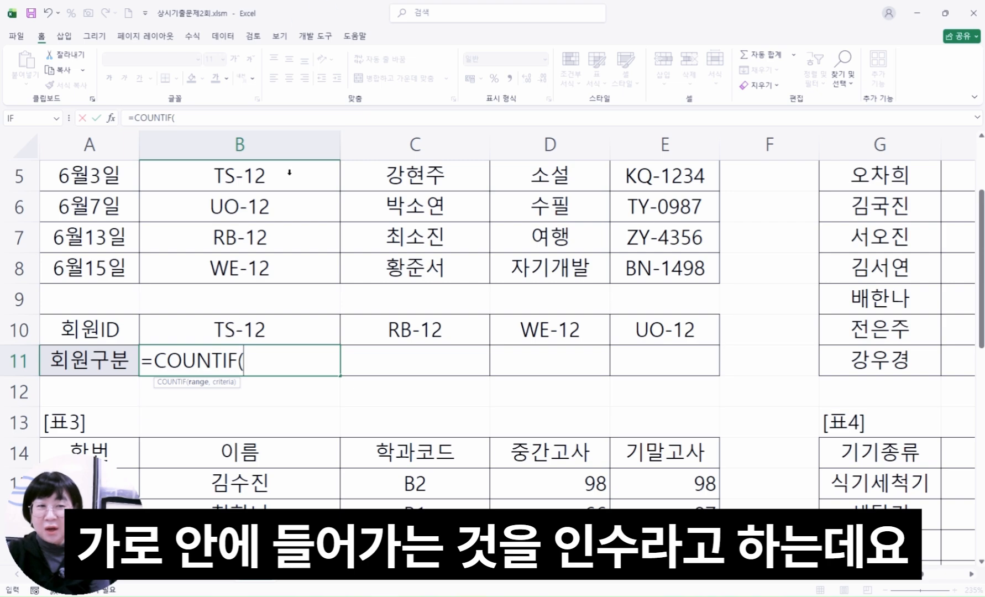
{"action": "left_click", "coordinate": [112, 118]}
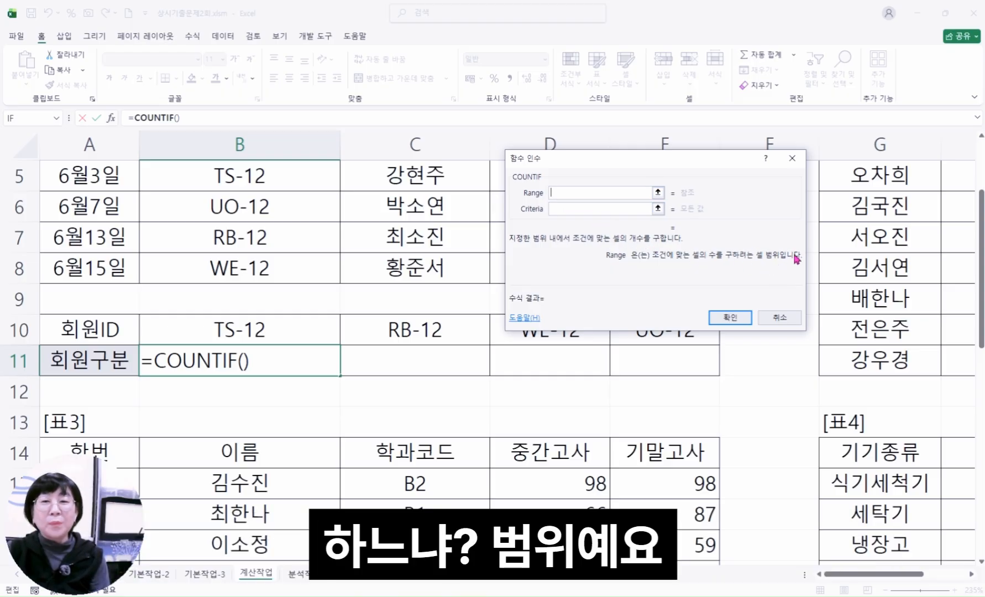
Set the COUNTIF range to B3:B8 and the criteria to B10, and confirm the formula in B11
{"action": "key", "text": "Tab"}
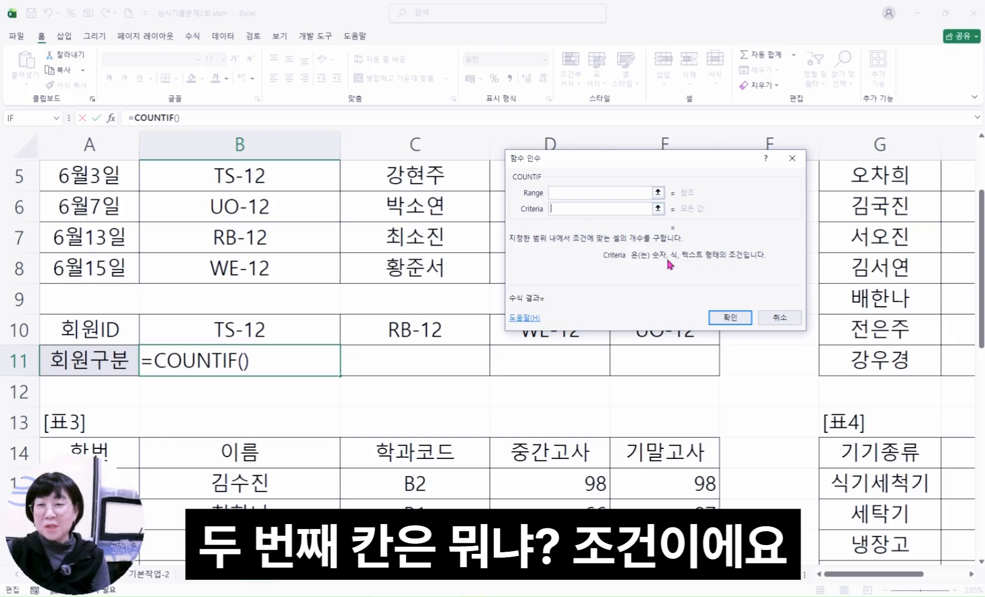
{"action": "left_click", "coordinate": [573, 193]}
{"action": "scroll", "coordinate": [477, 245], "scroll_direction": "up", "scroll_amount": 2}
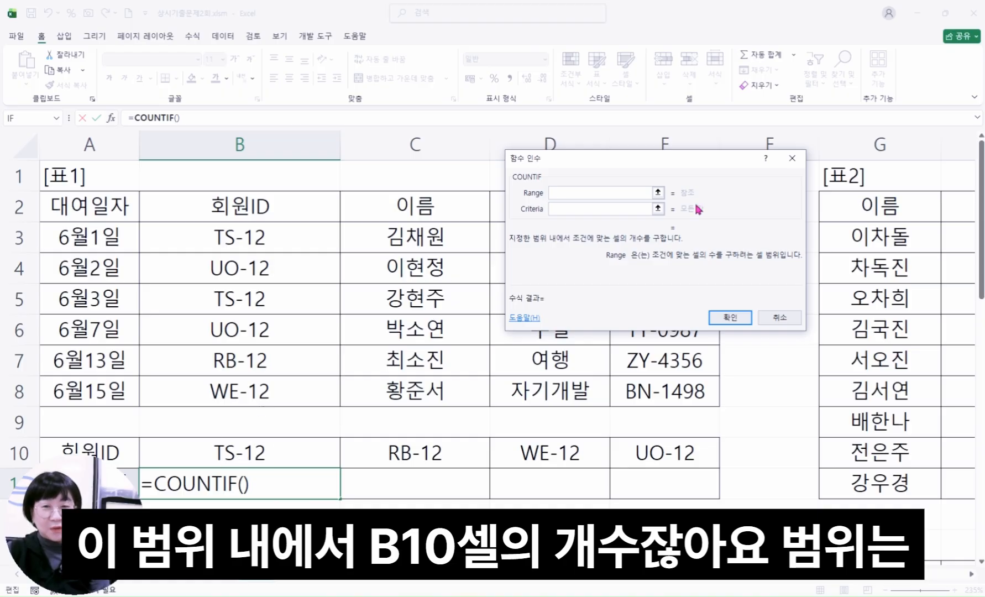
{"action": "left_click_drag", "start_coordinate": [320, 226], "coordinate": [265, 390]}
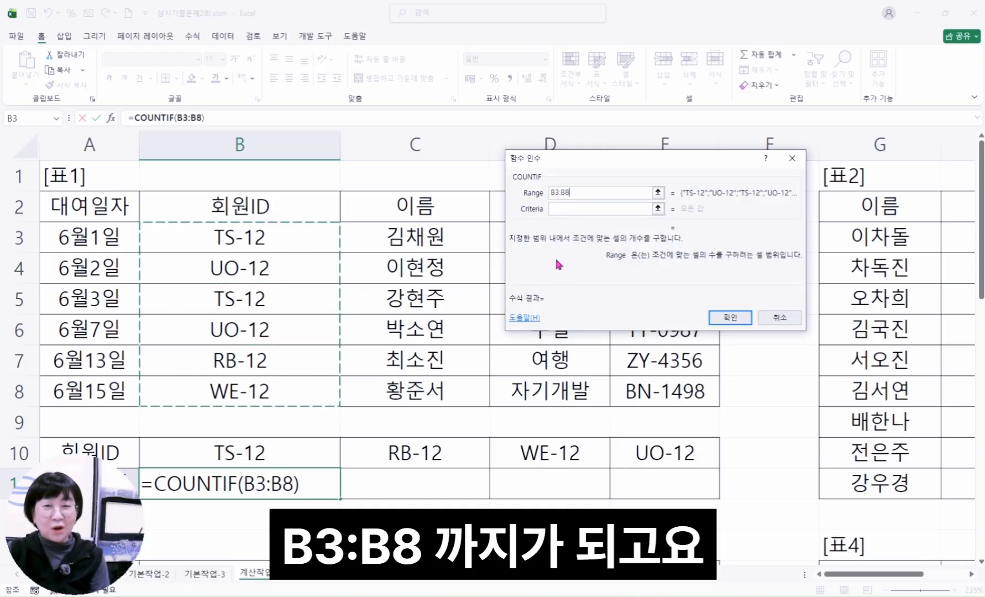
{"action": "left_click", "coordinate": [561, 210]}
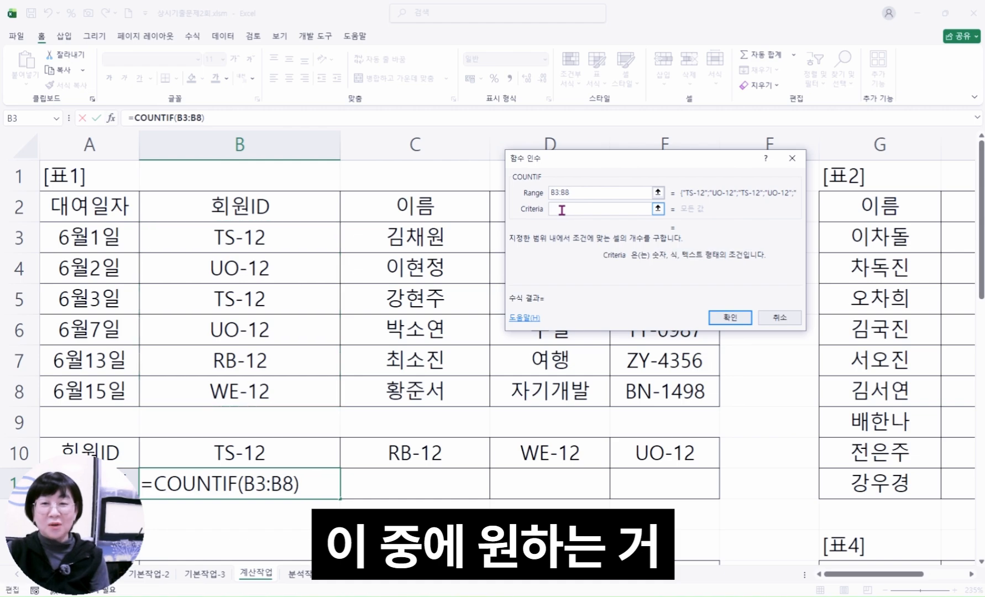
{"action": "left_click", "coordinate": [273, 455]}
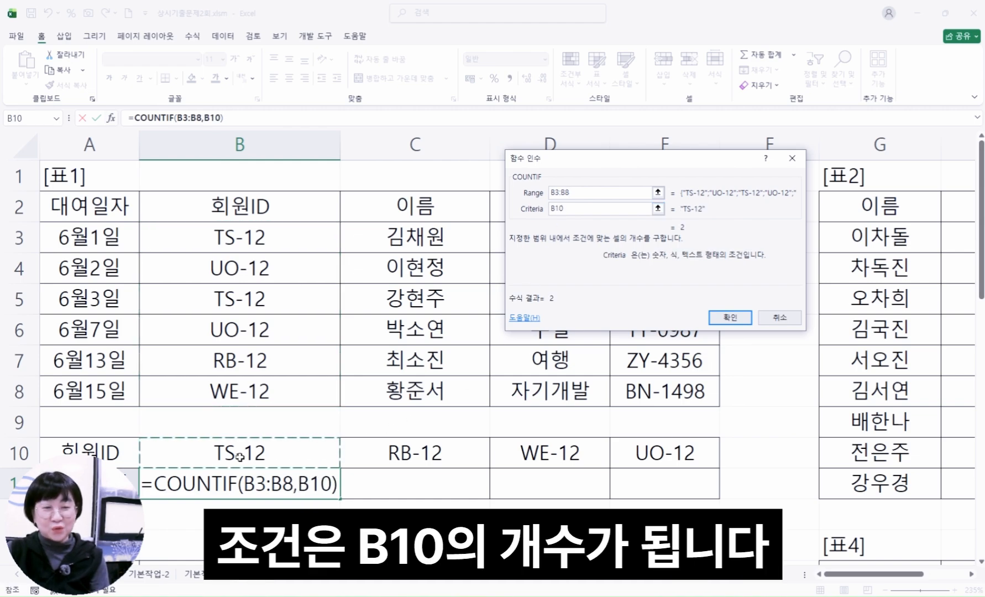
{"action": "left_click", "coordinate": [731, 318]}
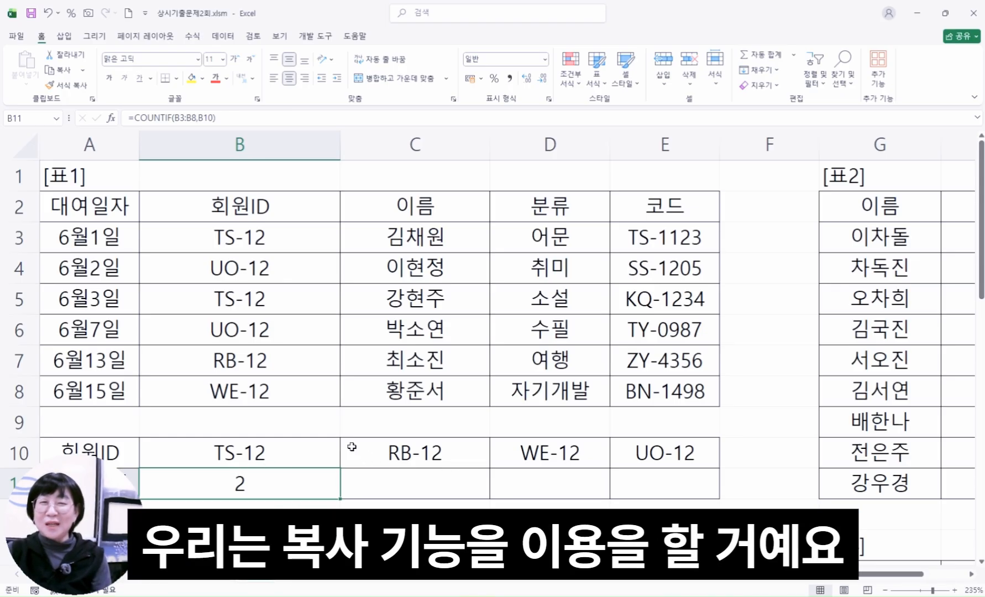
{"action": "scroll", "coordinate": [324, 430], "scroll_direction": "down", "scroll_amount": 2}
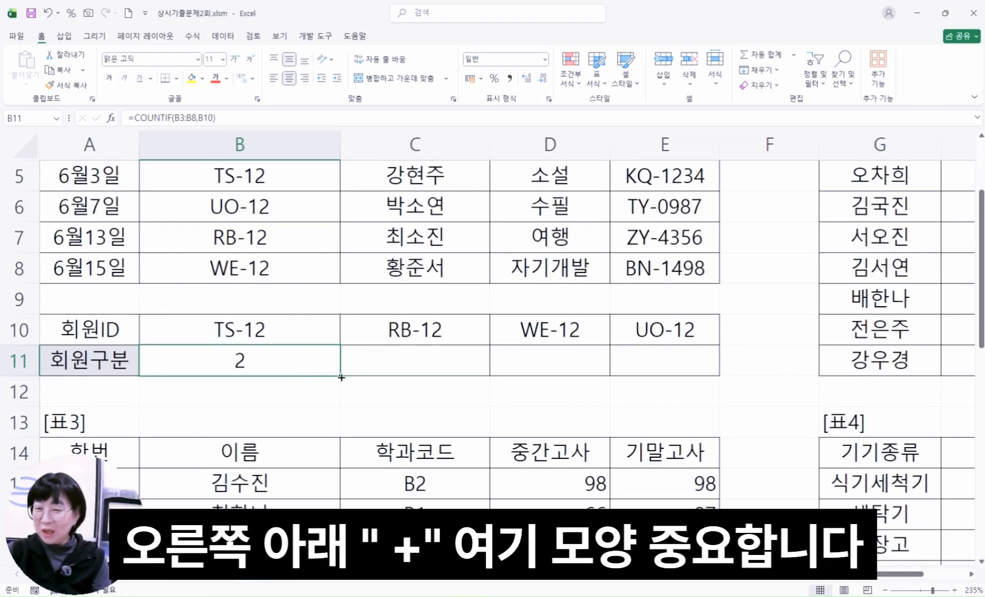
Copy the COUNTIF formula from B11 across to E11 and inspect the cell references in B11, C11 and D11
{"action": "left_click_drag", "start_coordinate": [341, 377], "coordinate": [666, 365]}
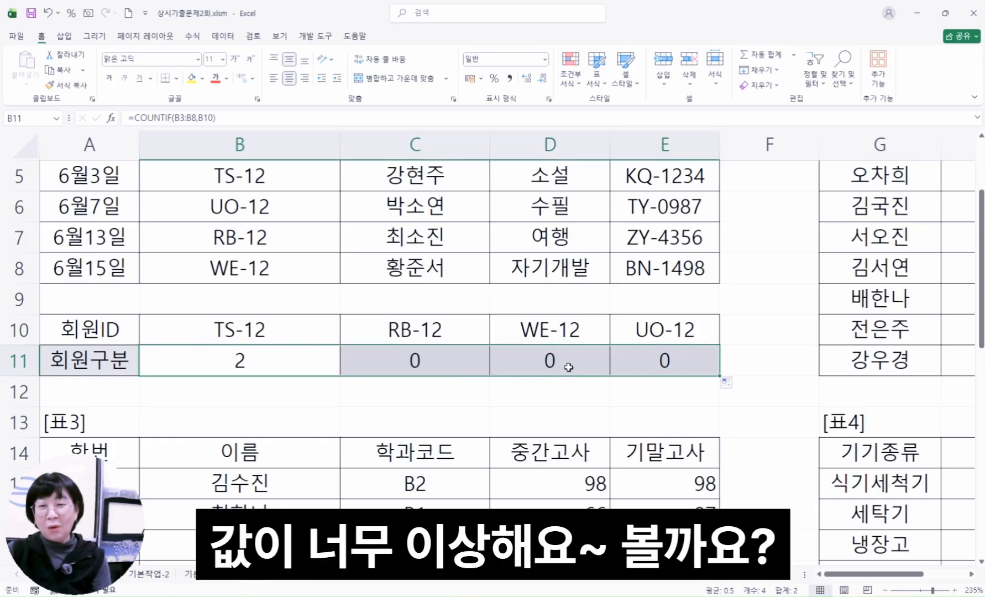
{"action": "left_click", "coordinate": [310, 351]}
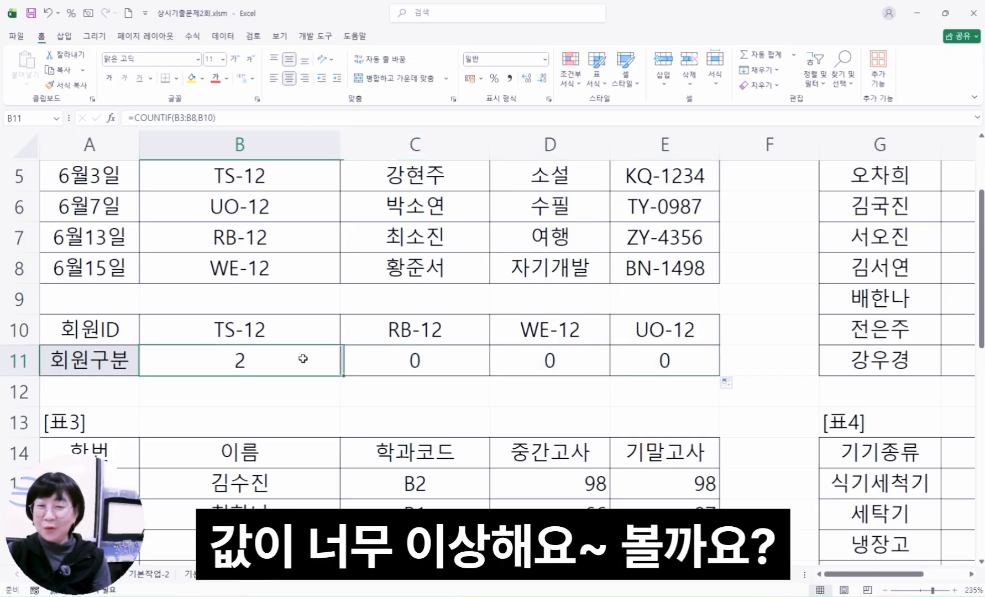
{"action": "key", "text": "F2"}
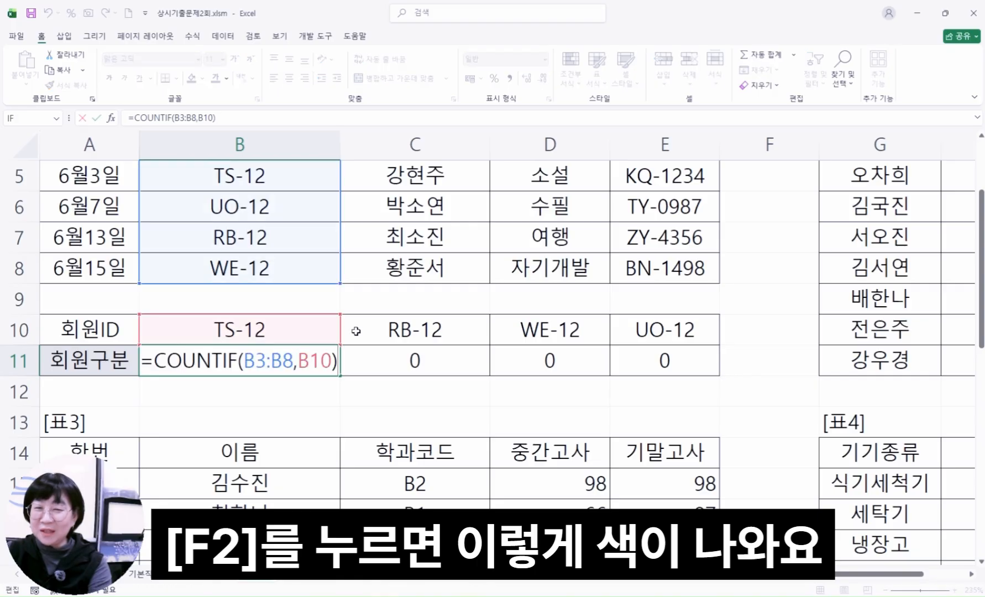
{"action": "scroll", "coordinate": [253, 285], "scroll_direction": "up", "scroll_amount": 2}
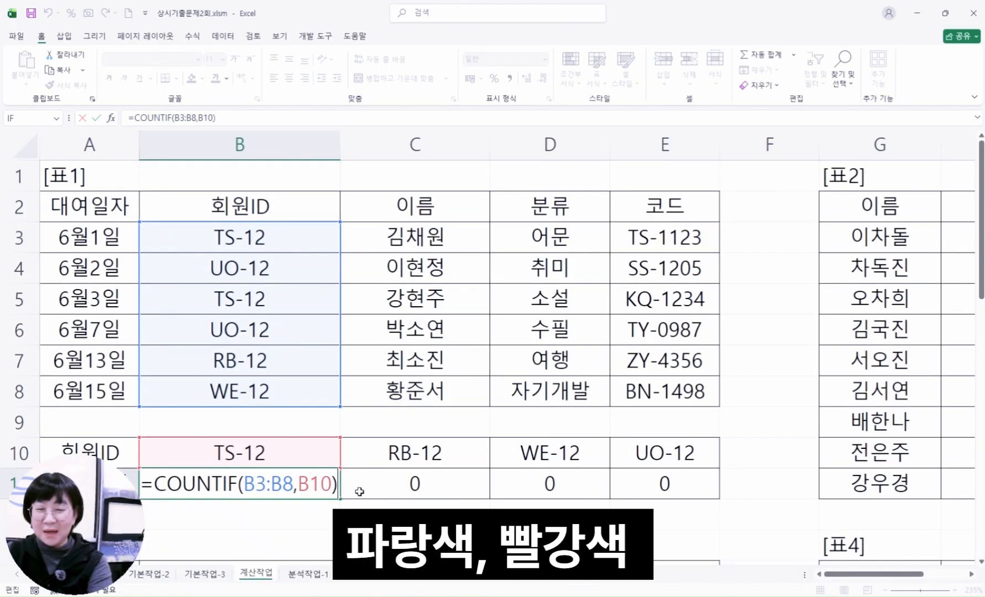
{"action": "double_click", "coordinate": [412, 484]}
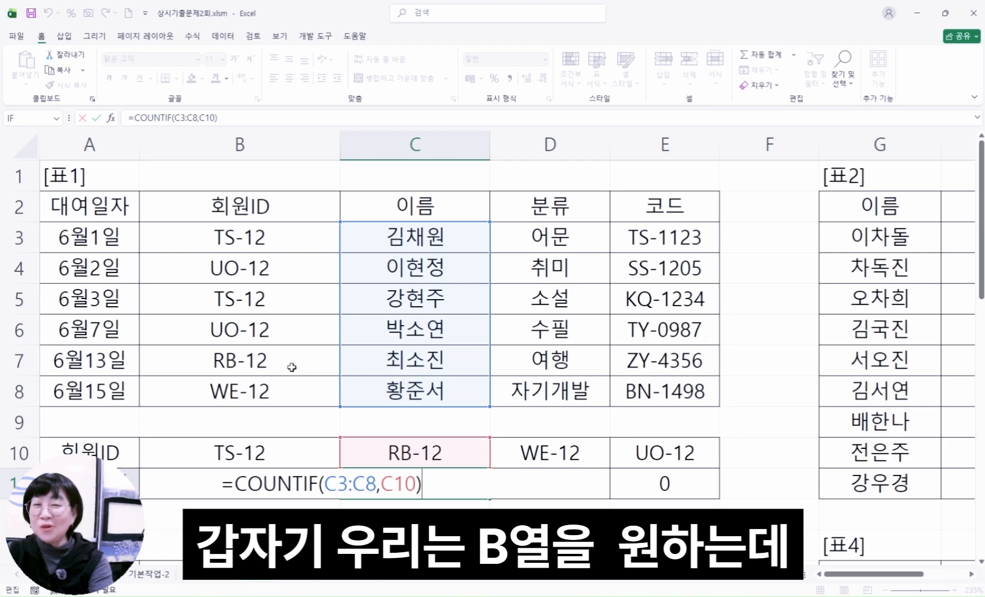
{"action": "key", "text": "Escape"}
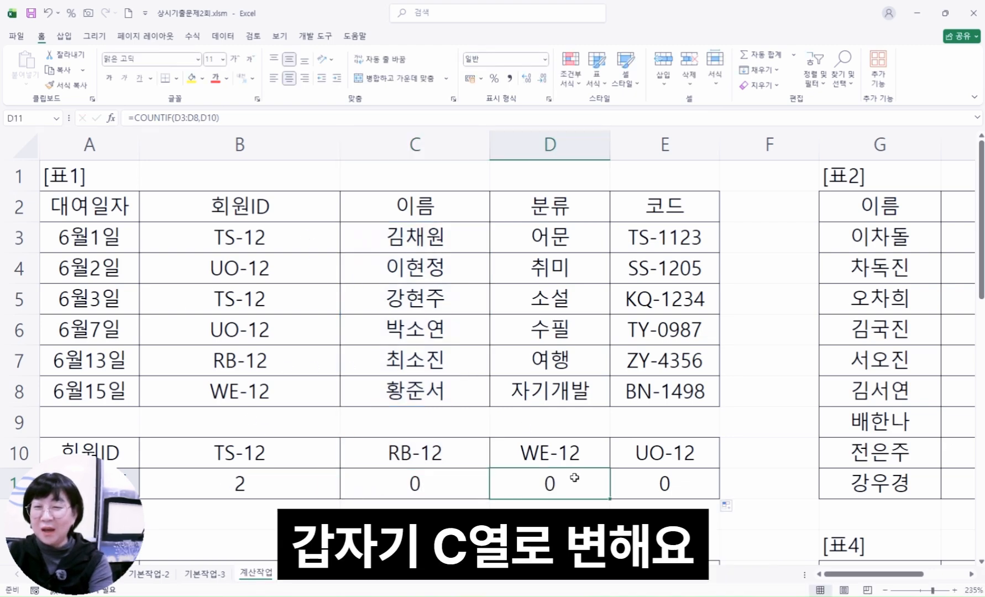
{"action": "double_click", "coordinate": [584, 489]}
{"action": "key", "text": "Escape"}
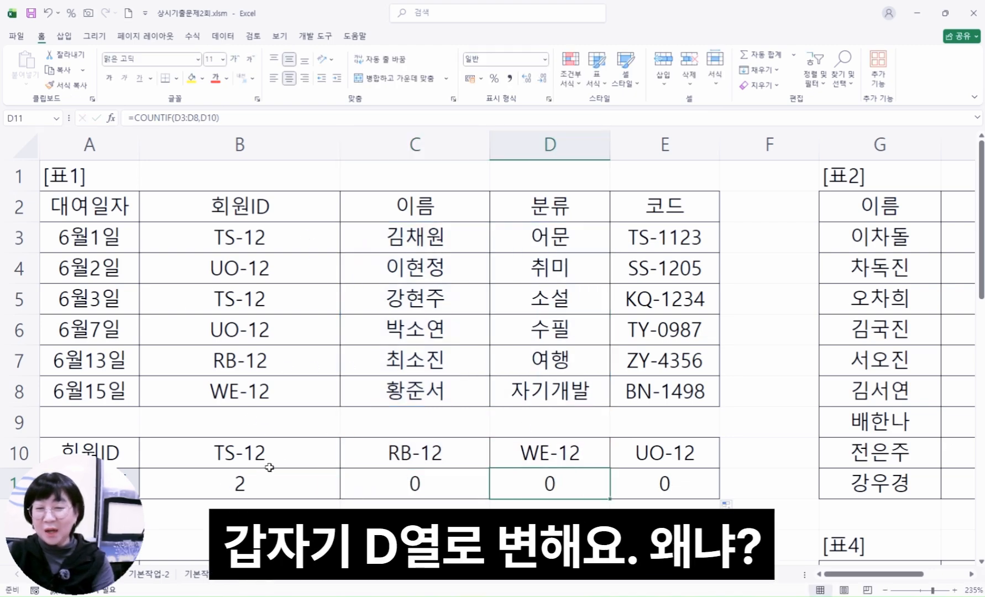
Make the COUNTIF range in B11 absolute as $B$3:$B$8 and copy the formula across to E11
{"action": "left_click", "coordinate": [270, 470]}
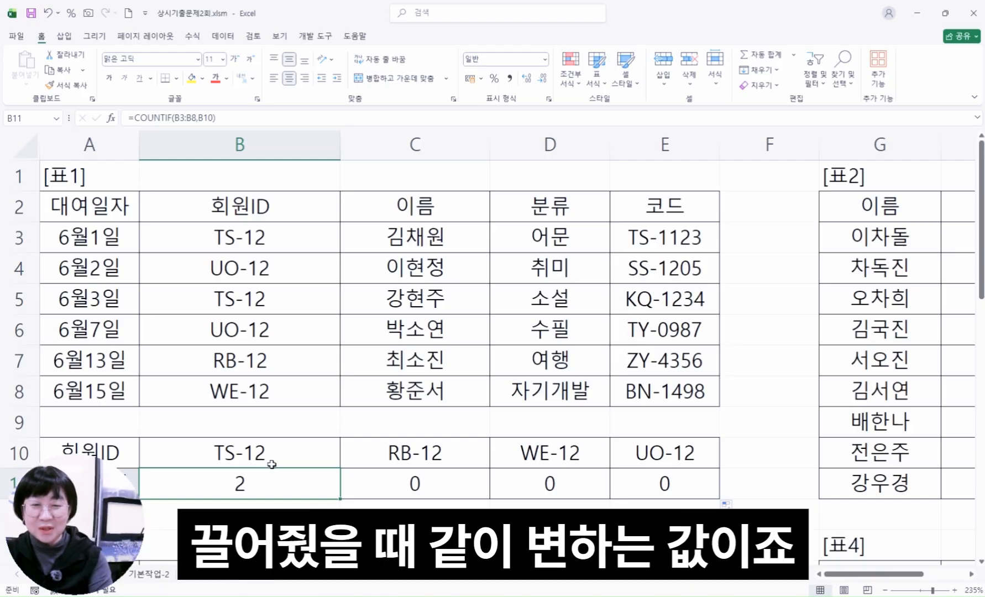
{"action": "key", "text": "F2"}
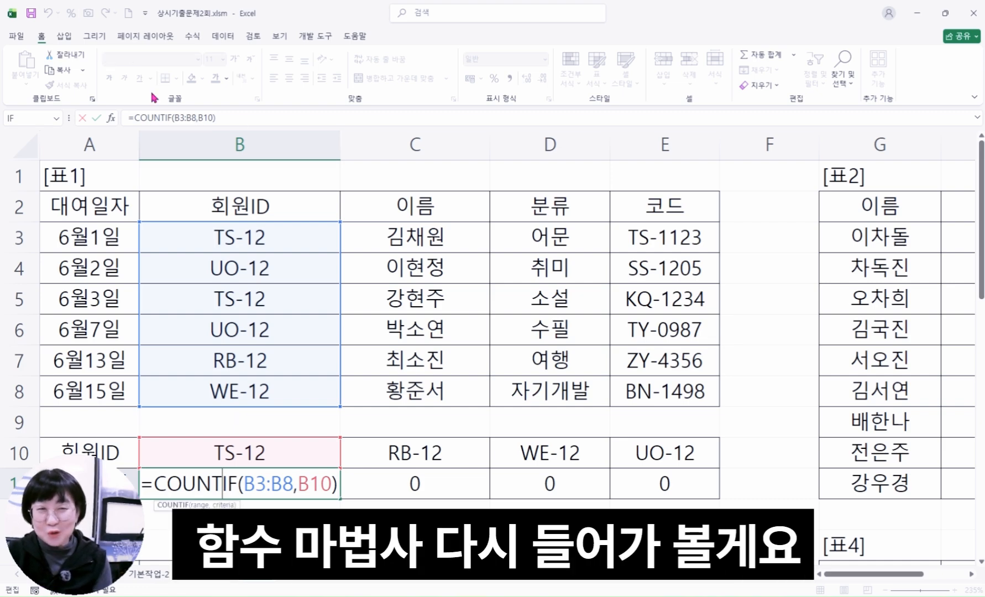
{"action": "left_click", "coordinate": [111, 118]}
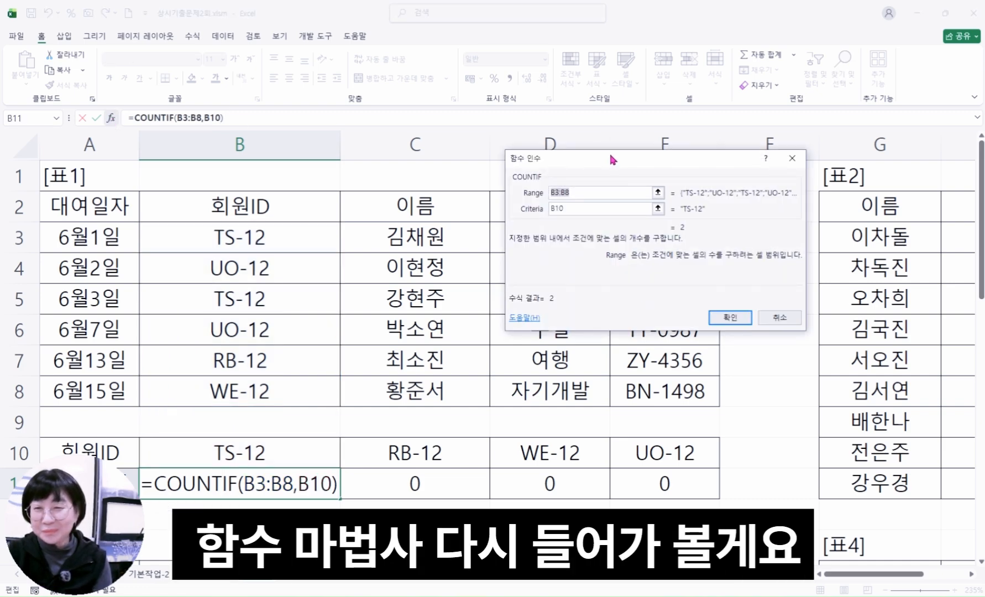
{"action": "left_click_drag", "start_coordinate": [609, 156], "coordinate": [618, 174]}
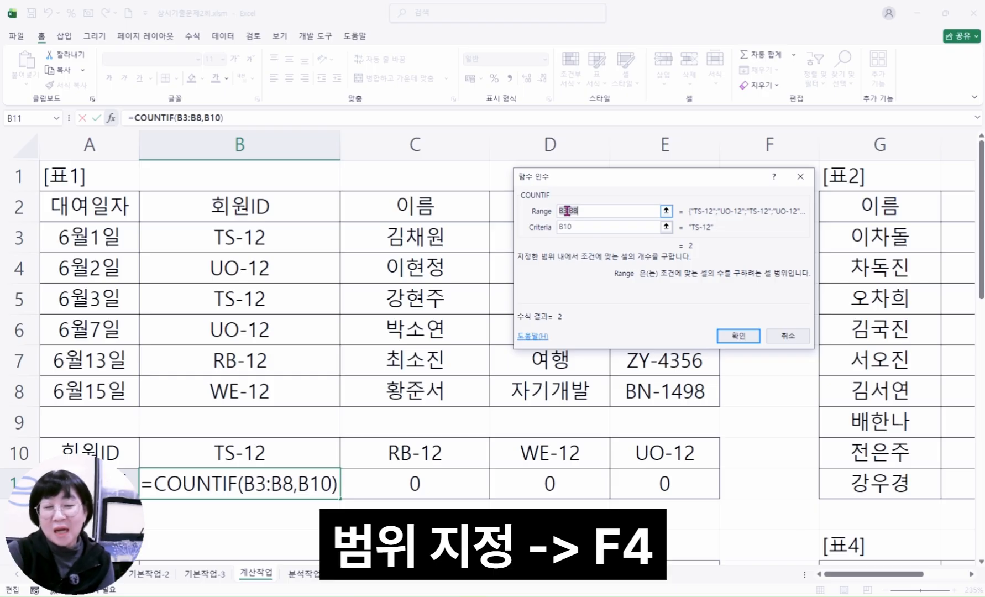
{"action": "key", "text": "F4"}
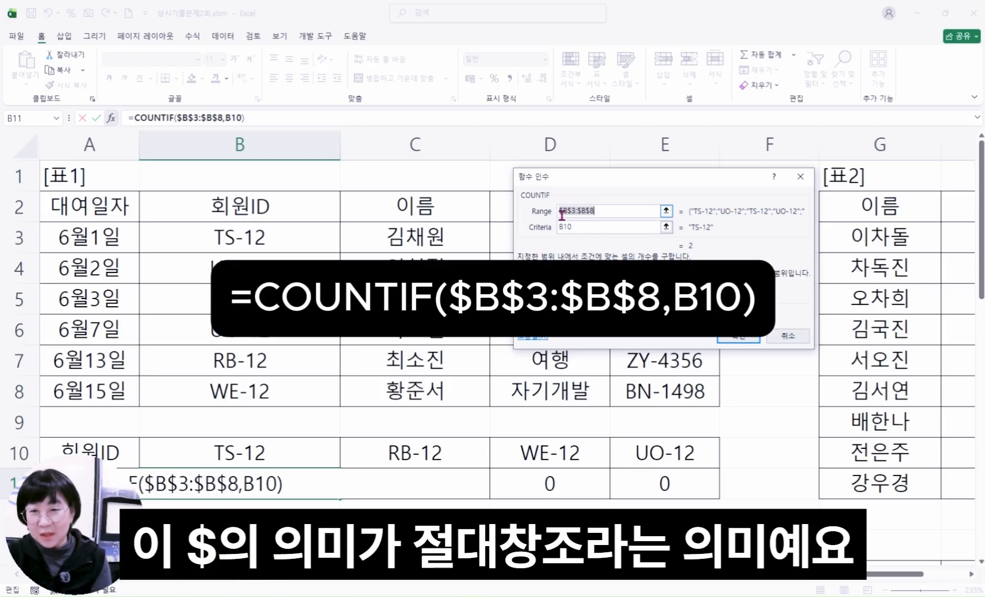
{"action": "left_click", "coordinate": [741, 337]}
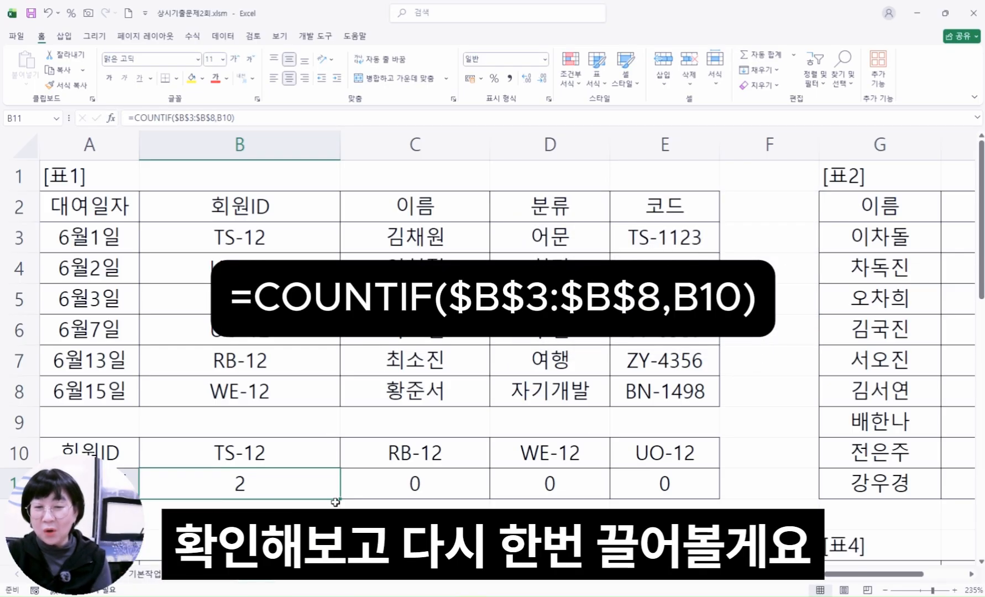
{"action": "left_click_drag", "start_coordinate": [341, 499], "coordinate": [652, 504]}
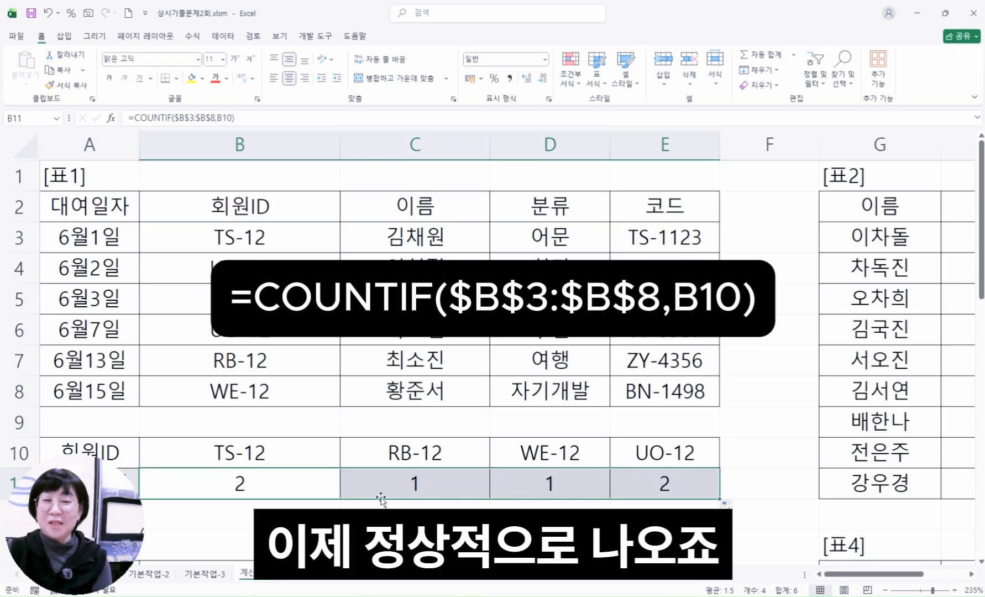
Inspect the range and criteria references of the copied formulas in C11 and D11
{"action": "left_click", "coordinate": [329, 483]}
{"action": "left_click", "coordinate": [421, 486]}
{"action": "key", "text": "F2"}
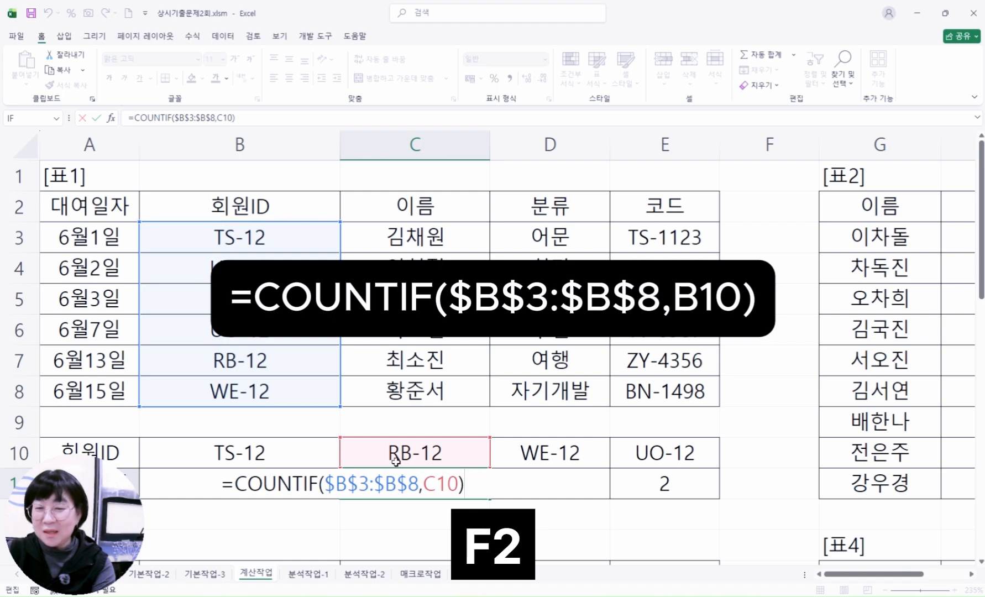
{"action": "key", "text": "Escape"}
{"action": "left_click", "coordinate": [571, 484]}
{"action": "key", "text": "F2"}
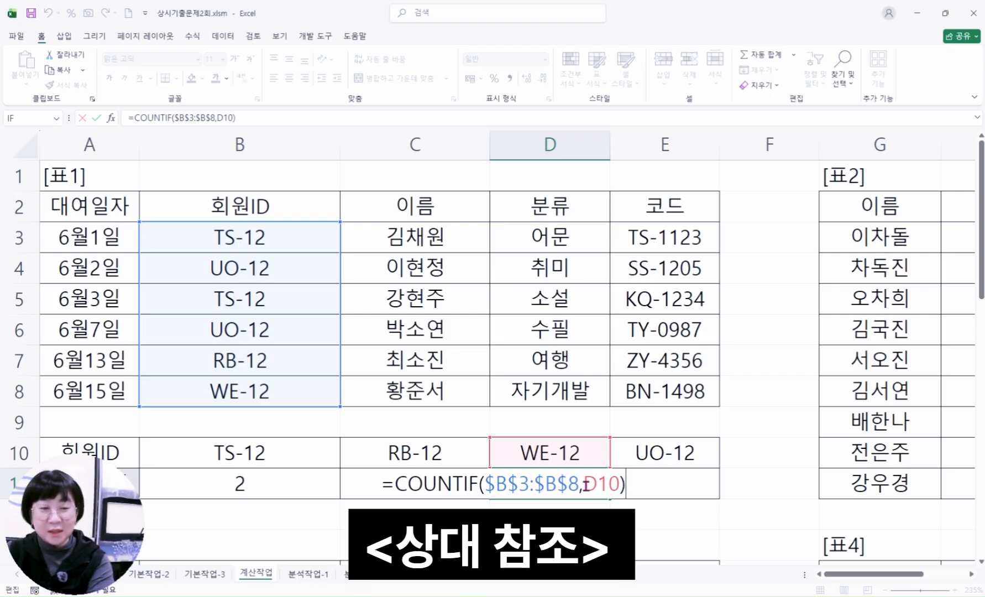
{"action": "key", "text": "Escape"}
Append the comparison >=2 to the end of the COUNTIF formula in B11
{"action": "left_click", "coordinate": [275, 491]}
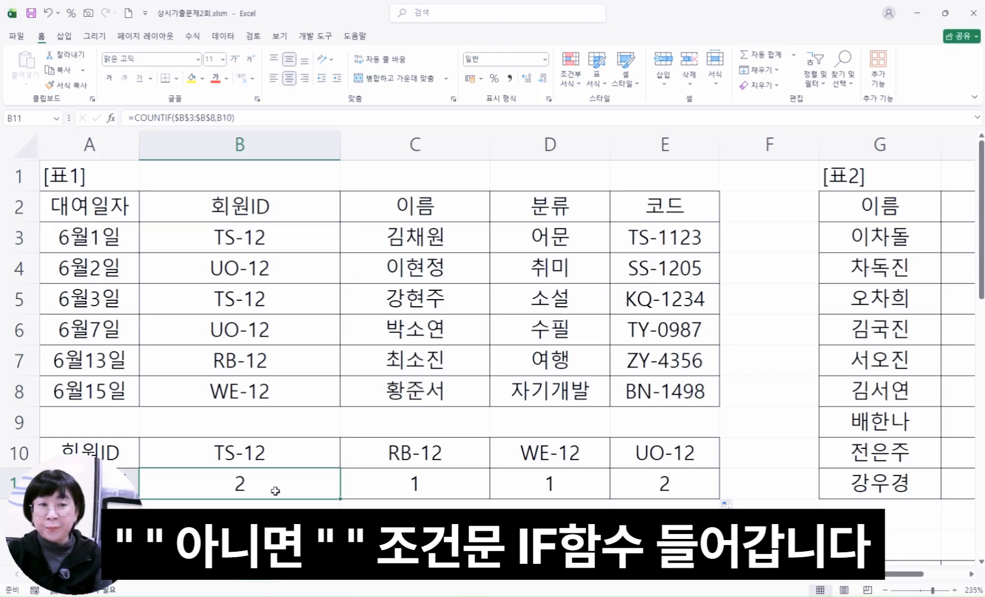
{"action": "left_click", "coordinate": [261, 120]}
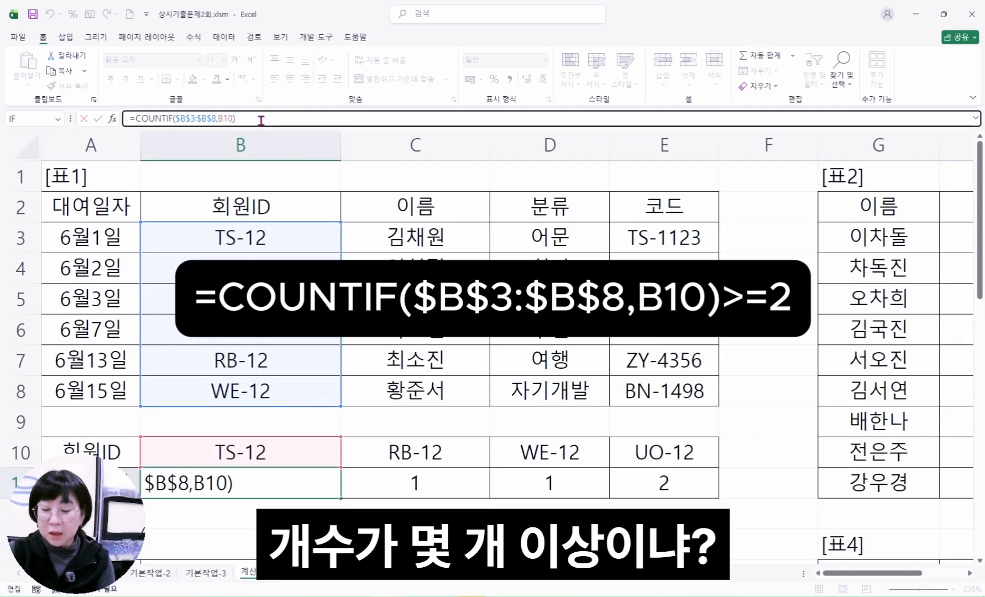
{"action": "type", "text": ">=2"}
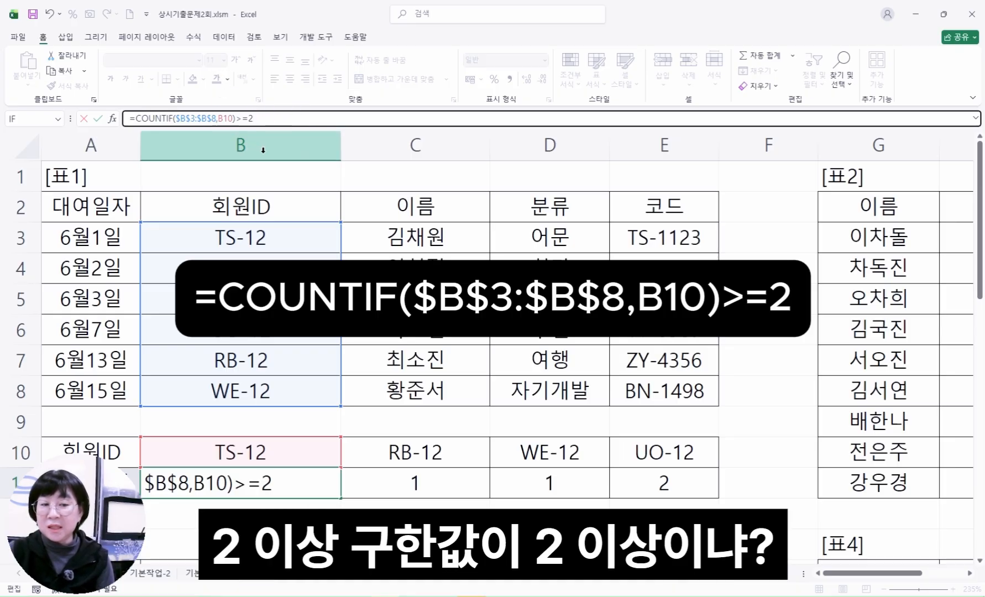
Insert the IF function in front of COUNTIF in the B11 formula and open the function arguments of IF
{"action": "left_click", "coordinate": [135, 119]}
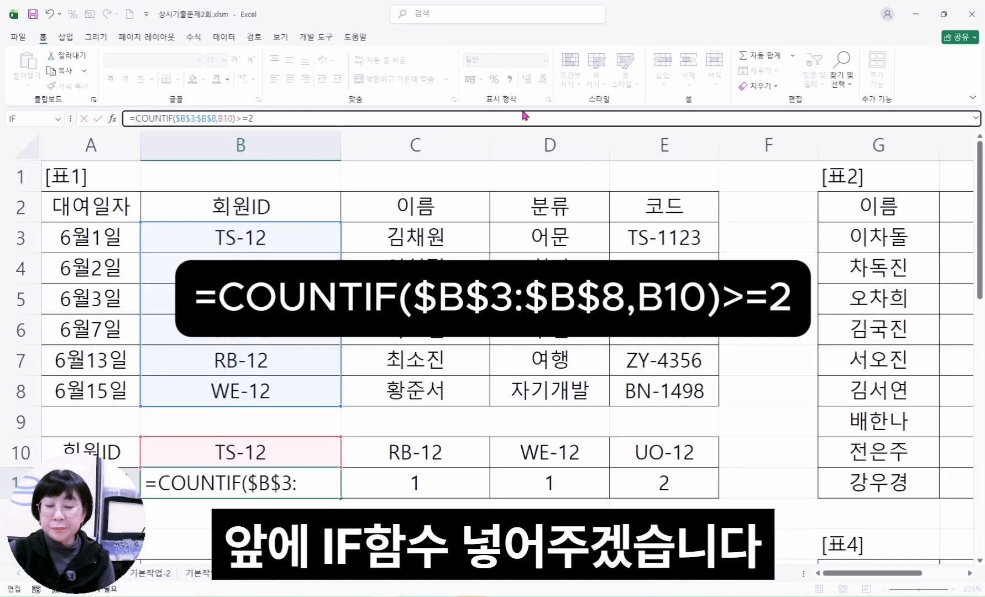
{"action": "type", "text": "i"}
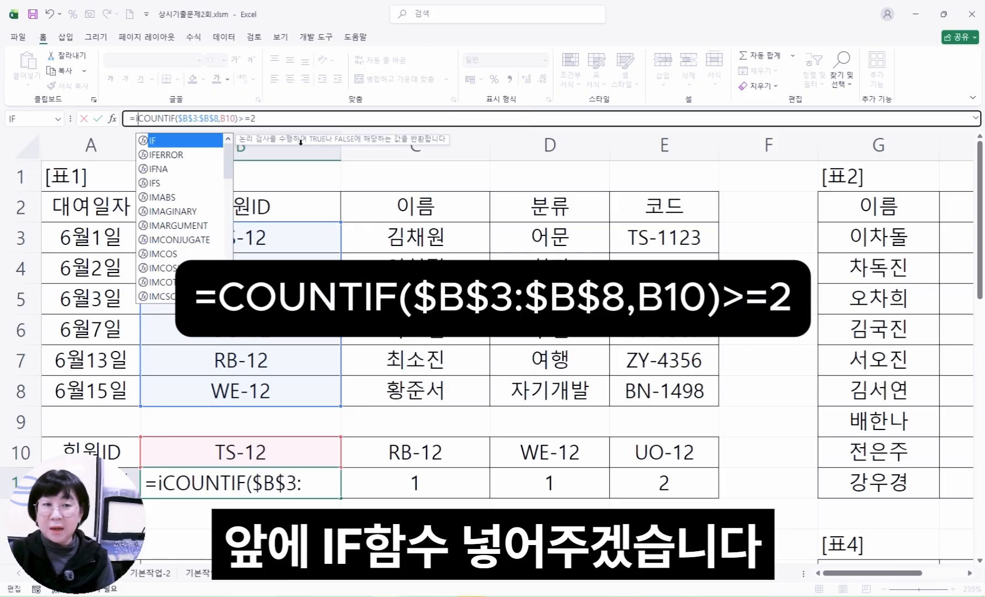
{"action": "double_click", "coordinate": [159, 145]}
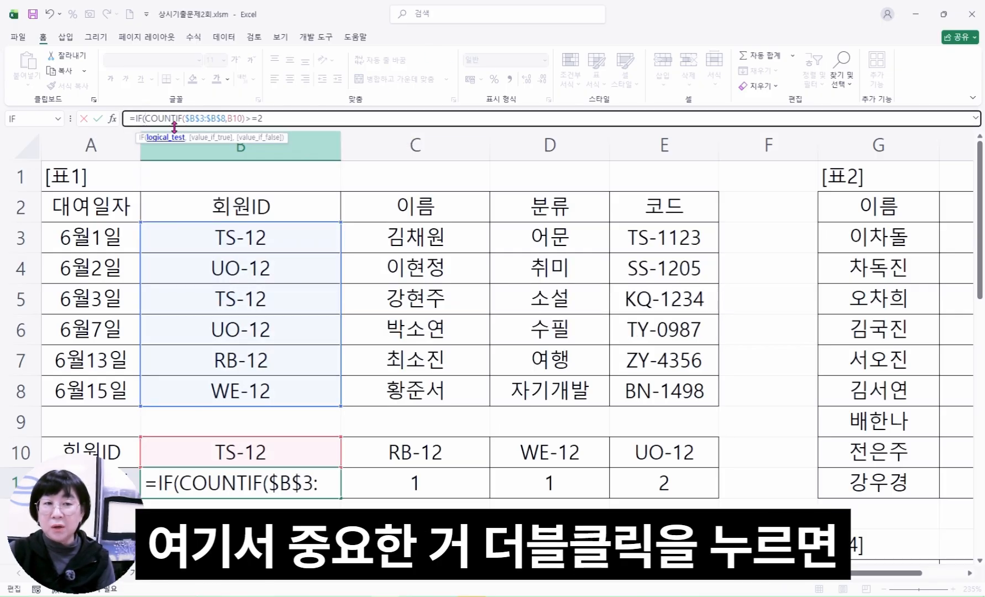
{"action": "left_click", "coordinate": [140, 120]}
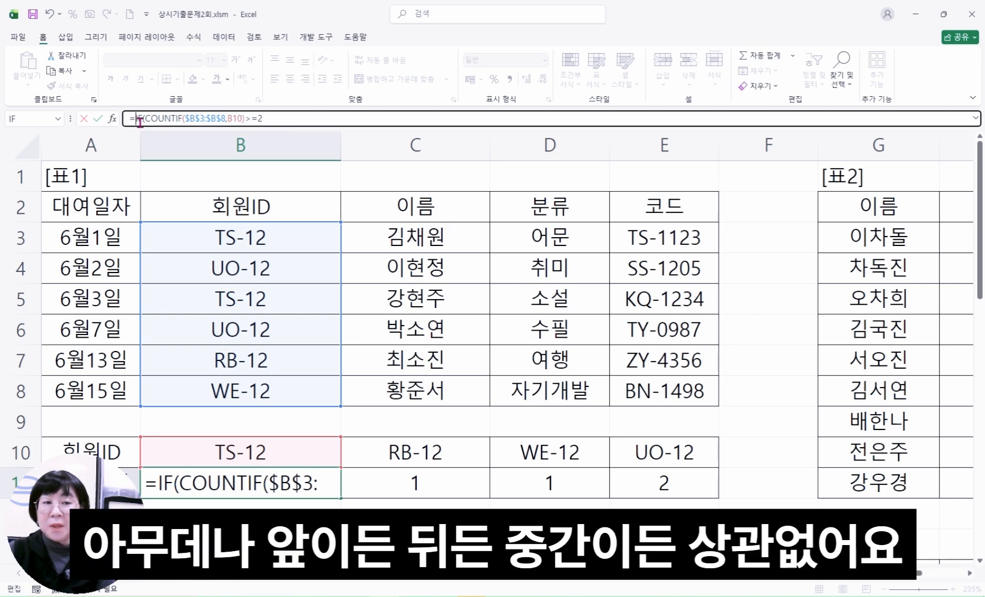
{"action": "left_click", "coordinate": [139, 122]}
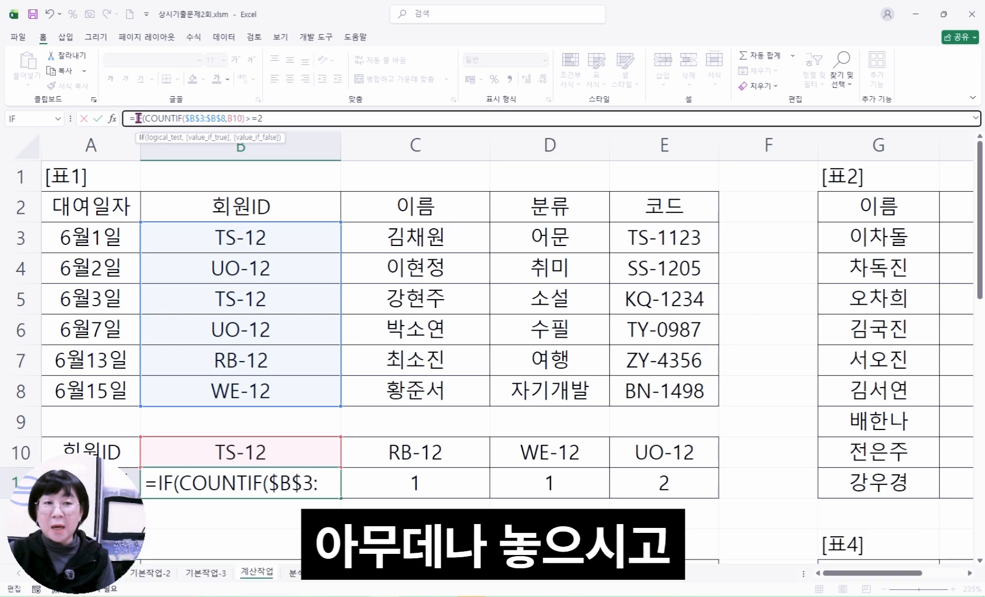
{"action": "left_click", "coordinate": [114, 119]}
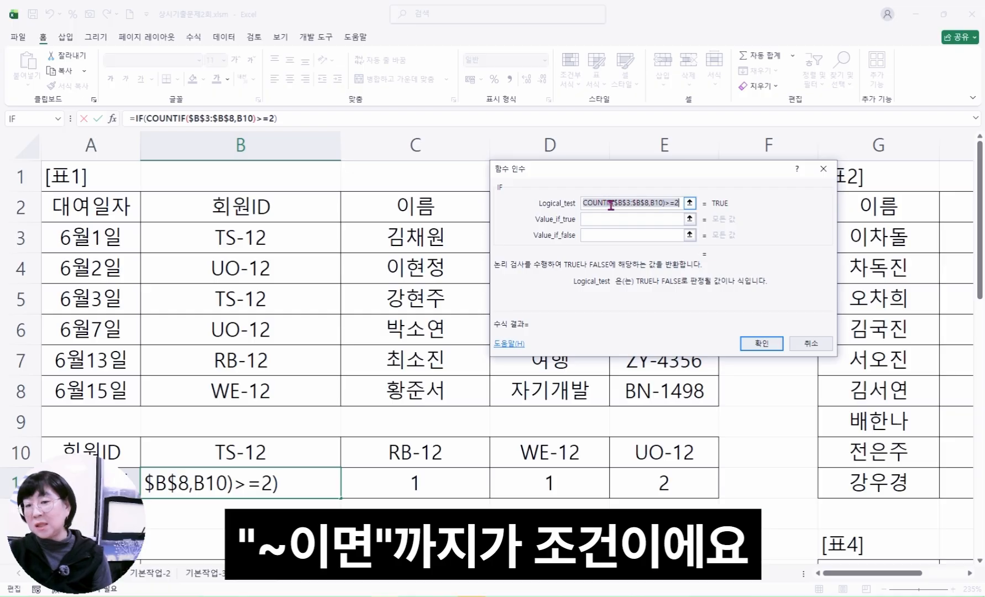
Set the Value_if_true argument of the IF function to 우수회원
{"action": "left_click", "coordinate": [675, 202]}
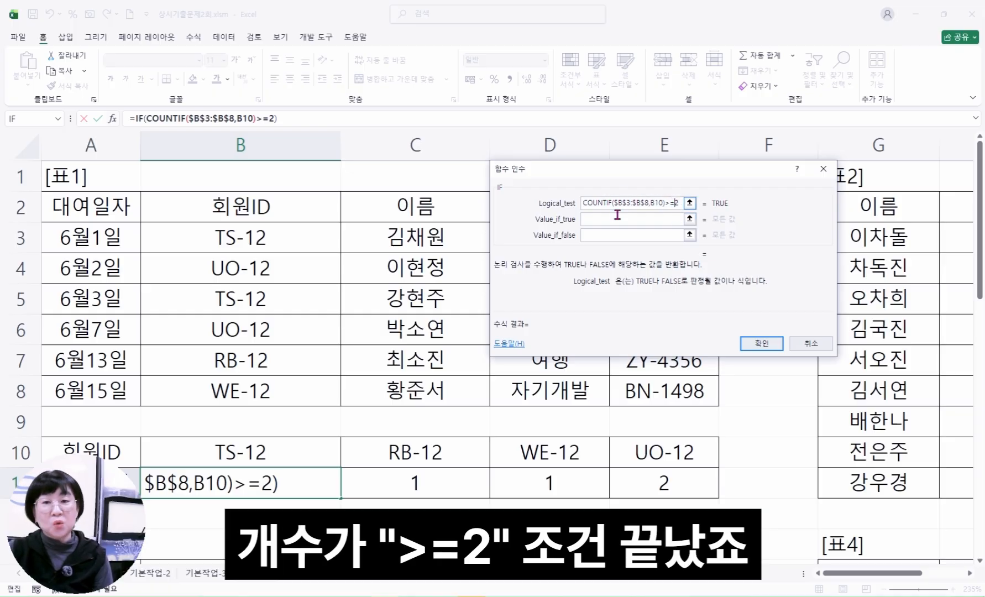
{"action": "left_click", "coordinate": [592, 220]}
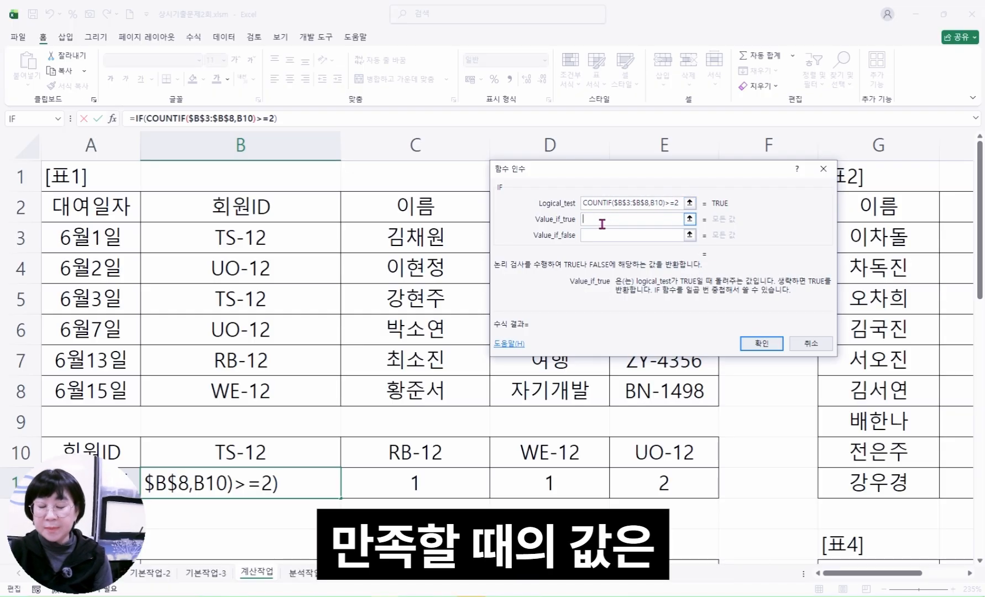
{"action": "type", "text": "dntn"}
{"action": "key", "text": "BackSpace"}
{"action": "key", "text": "BackSpace"}
{"action": "key", "text": "BackSpace"}
{"action": "key", "text": "BackSpace"}
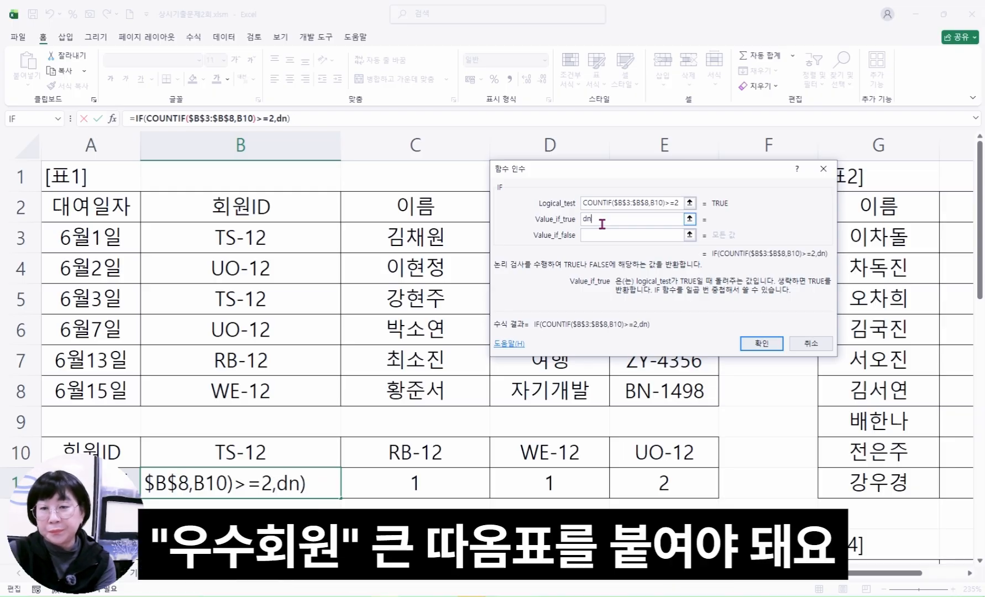
{"action": "type", "text": "우수회원"}
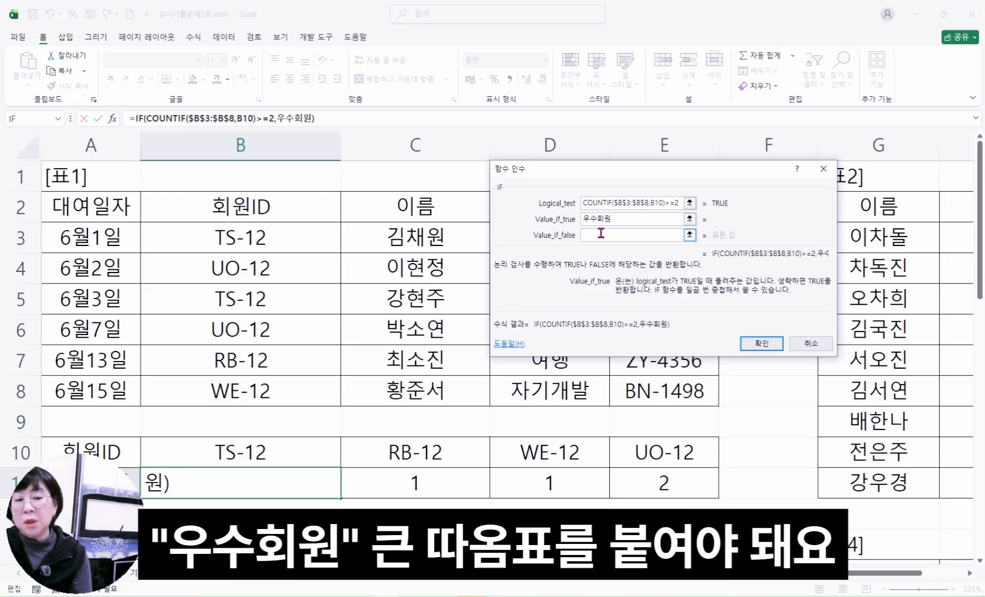
Set the Value_if_false argument of the IF function to 일반 and check the condition and result arguments
{"action": "left_click", "coordinate": [601, 234]}
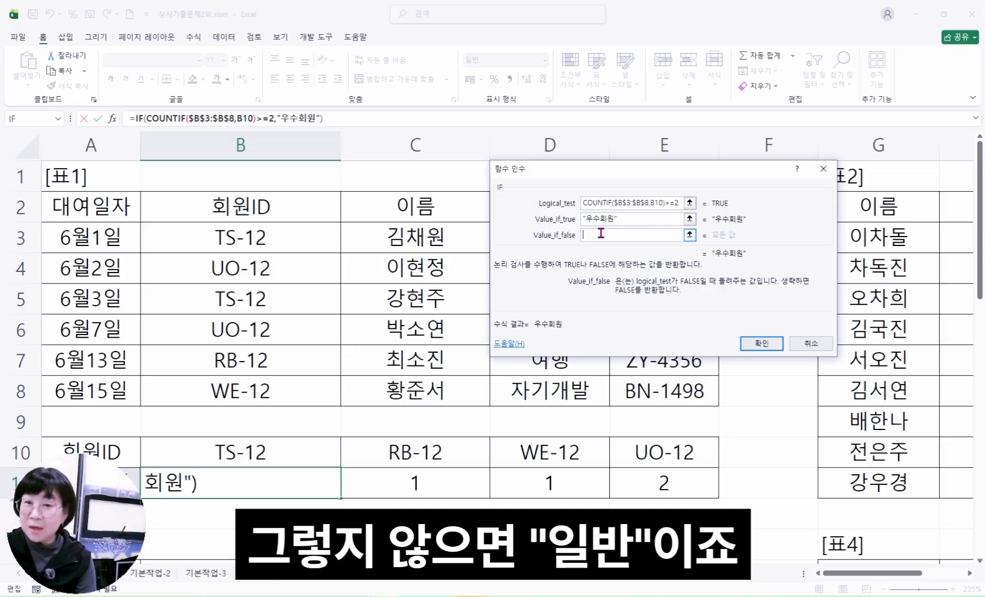
{"action": "type", "text": "일반"}
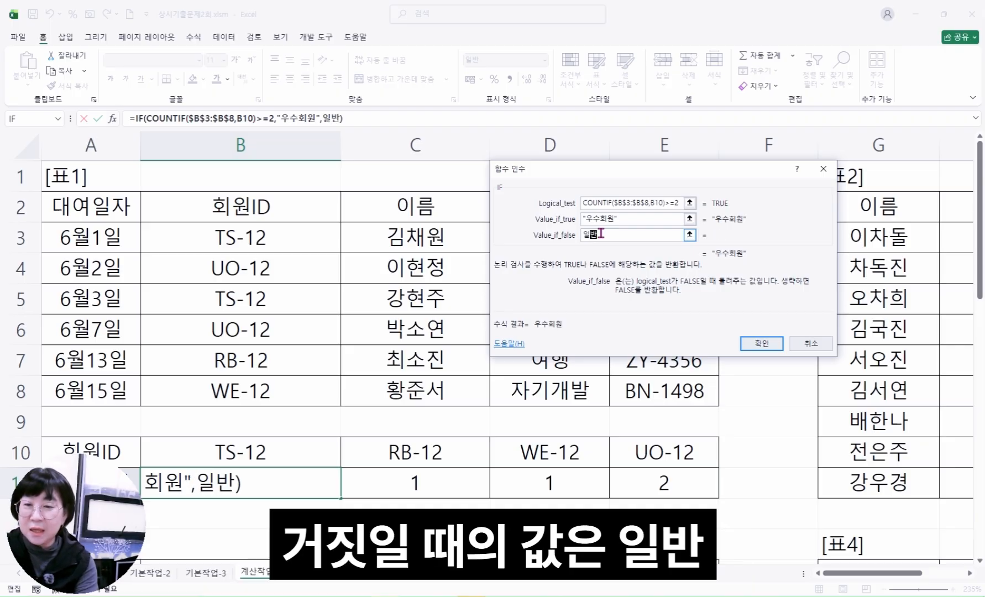
{"action": "left_click", "coordinate": [622, 217]}
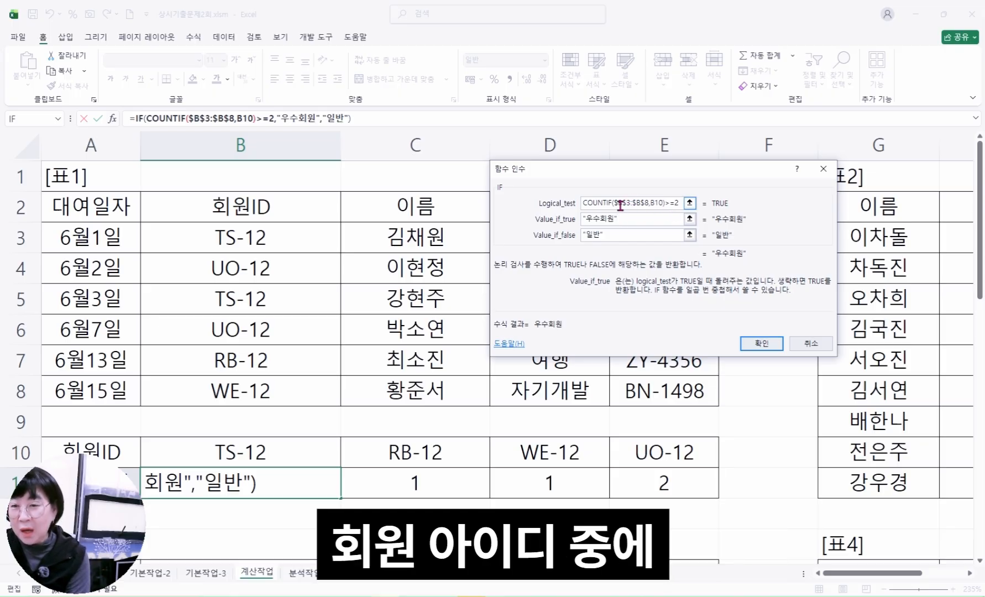
{"action": "left_click_drag", "start_coordinate": [617, 203], "coordinate": [641, 206]}
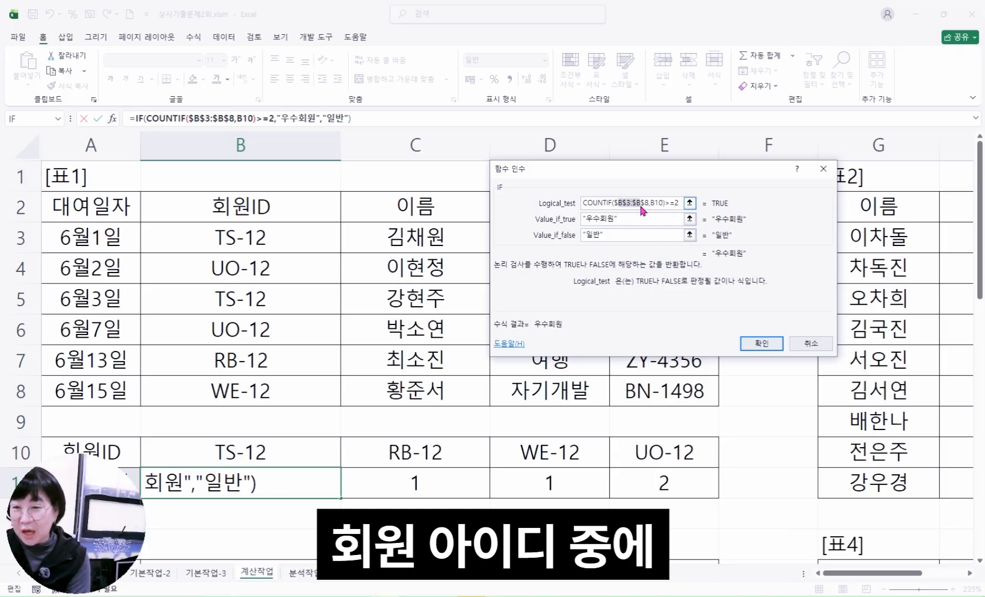
{"action": "left_click", "coordinate": [660, 205]}
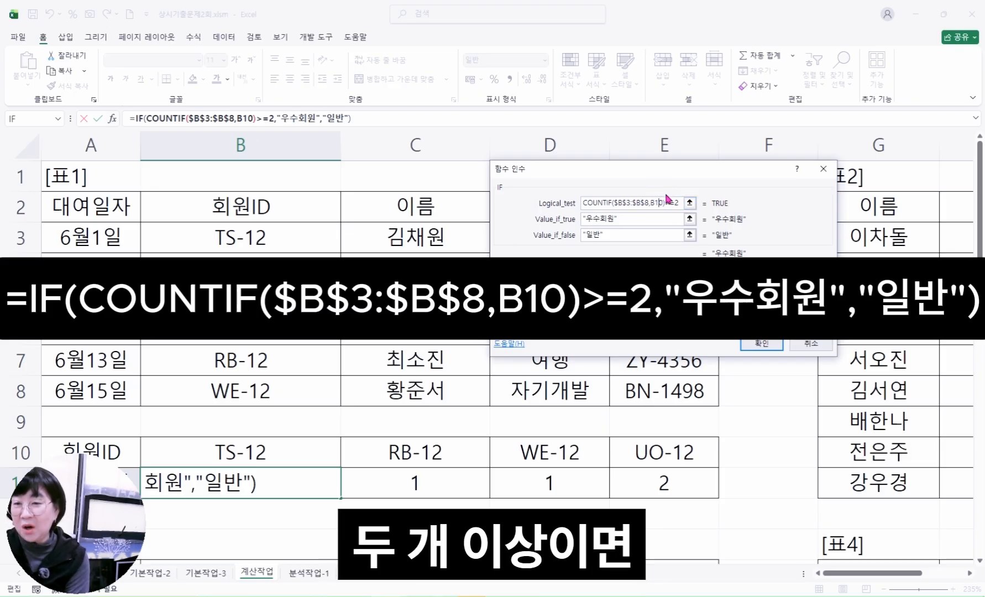
{"action": "left_click", "coordinate": [627, 218]}
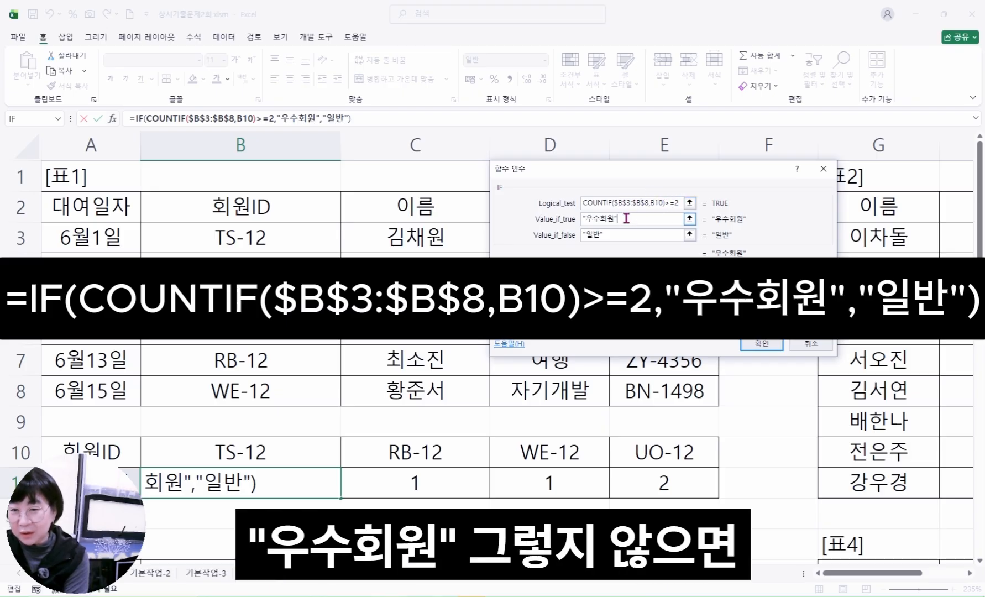
Confirm the IF formula in B11 and fill it across the member classification row through E11
{"action": "left_click", "coordinate": [614, 234]}
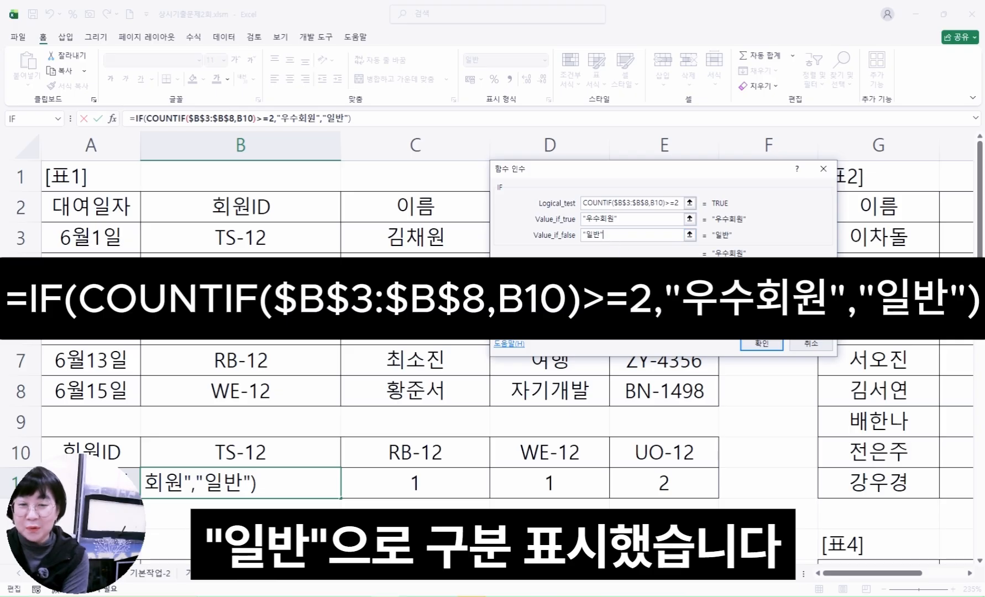
{"action": "left_click", "coordinate": [755, 344]}
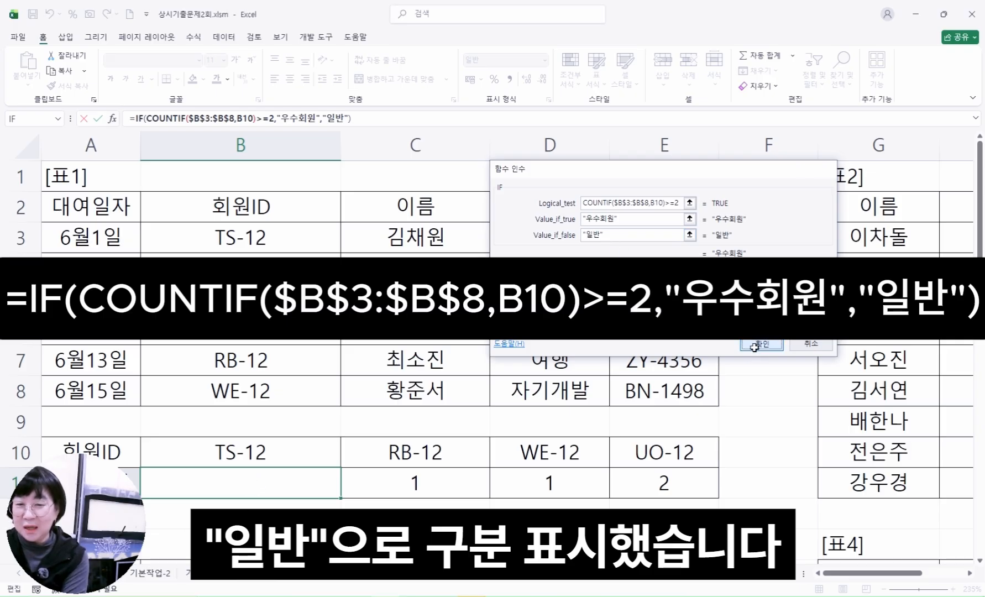
{"action": "left_click", "coordinate": [450, 488]}
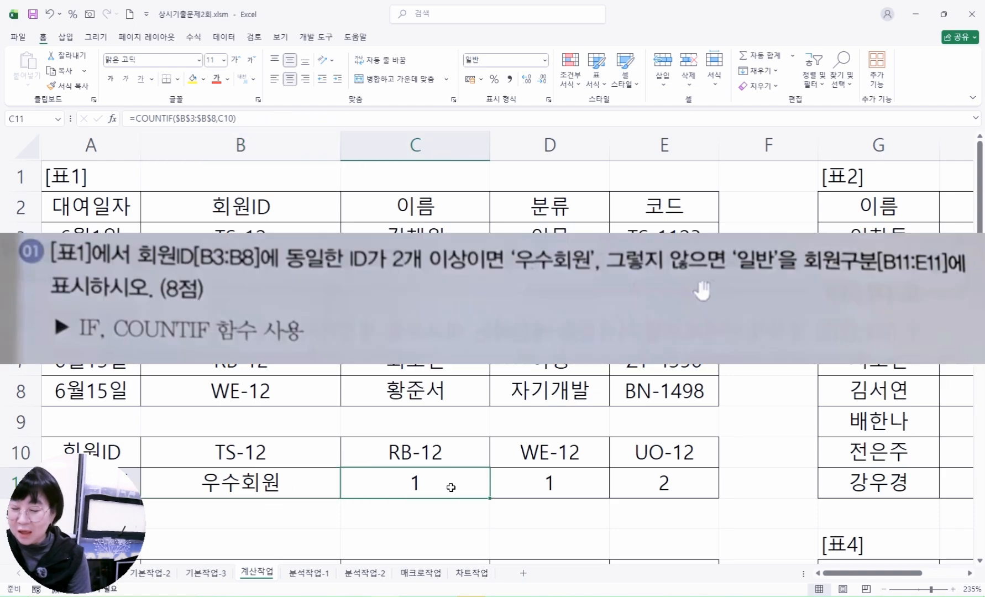
{"action": "left_click", "coordinate": [557, 488]}
{"action": "left_click", "coordinate": [664, 488]}
{"action": "left_click", "coordinate": [307, 487]}
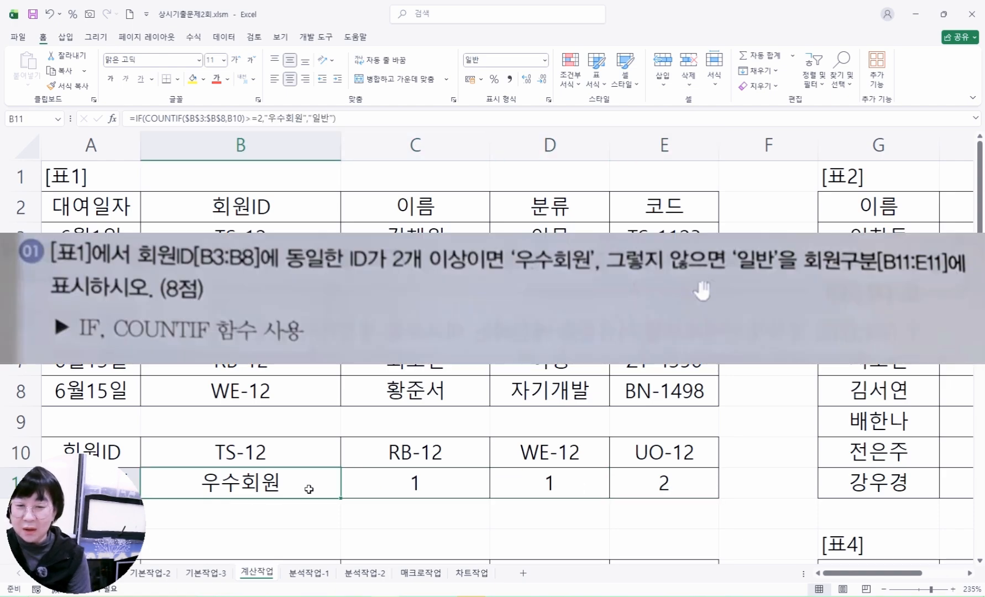
{"action": "left_click_drag", "start_coordinate": [342, 499], "coordinate": [694, 495]}
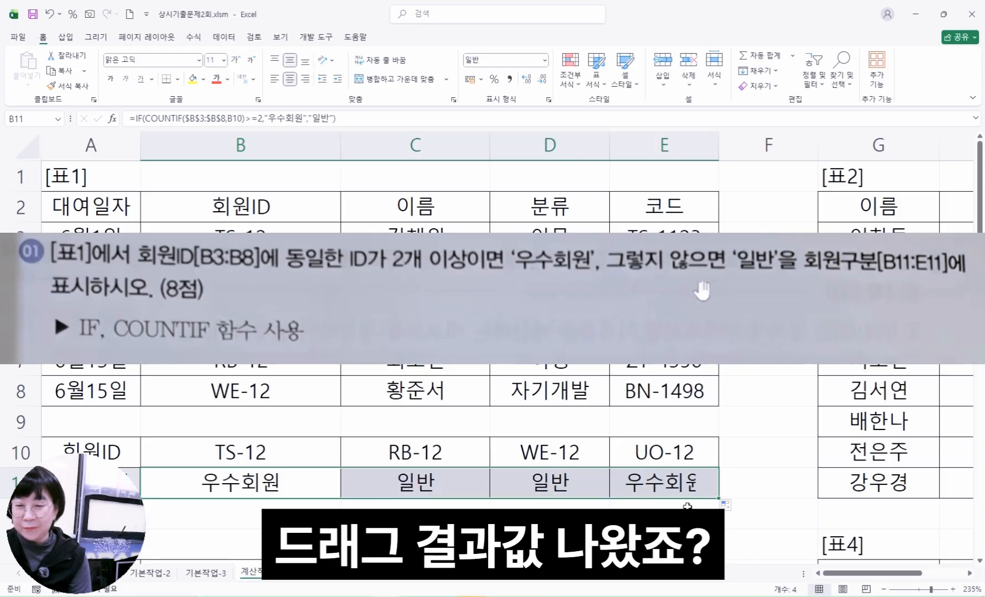
{"action": "left_click", "coordinate": [523, 455]}
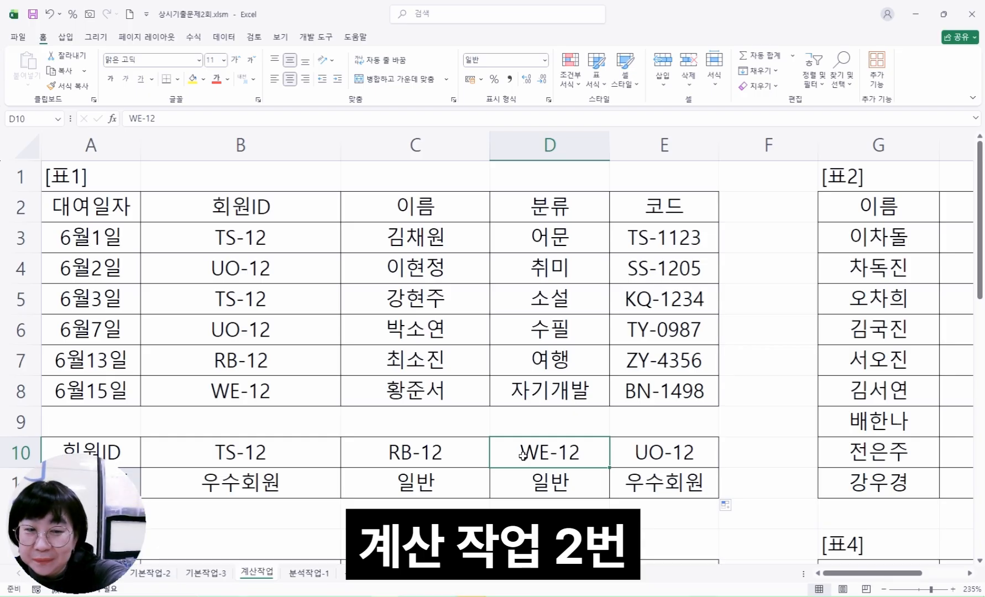
Start a WEEKDAY formula in J3, the first 출발요일 cell of [표2], and open its function arguments
{"action": "left_click", "coordinate": [858, 395]}
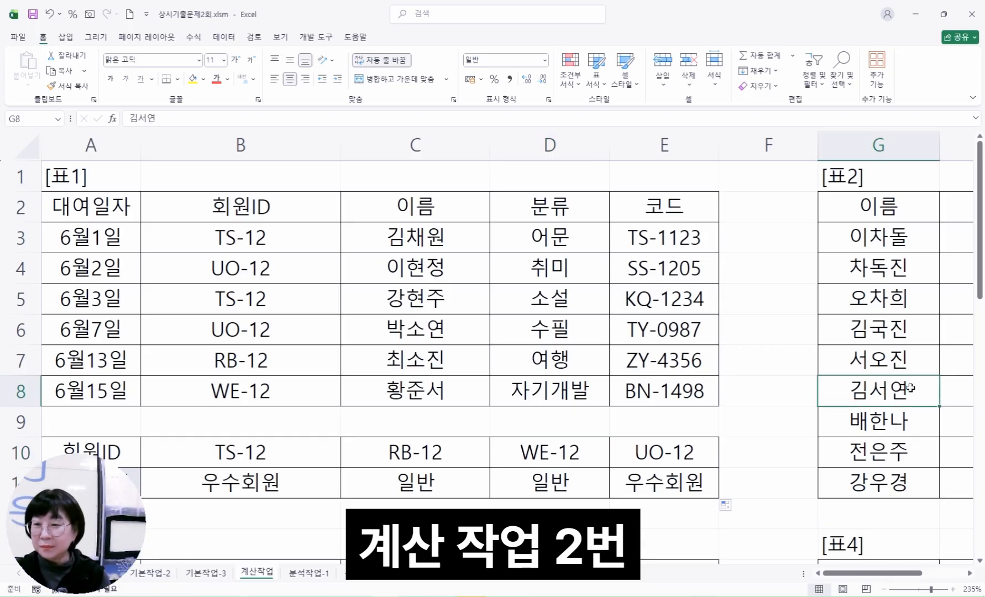
{"action": "key", "text": "Right"}
{"action": "key", "text": "Right"}
{"action": "key", "text": "Right"}
{"action": "key", "text": "Right"}
{"action": "key", "text": "Right"}
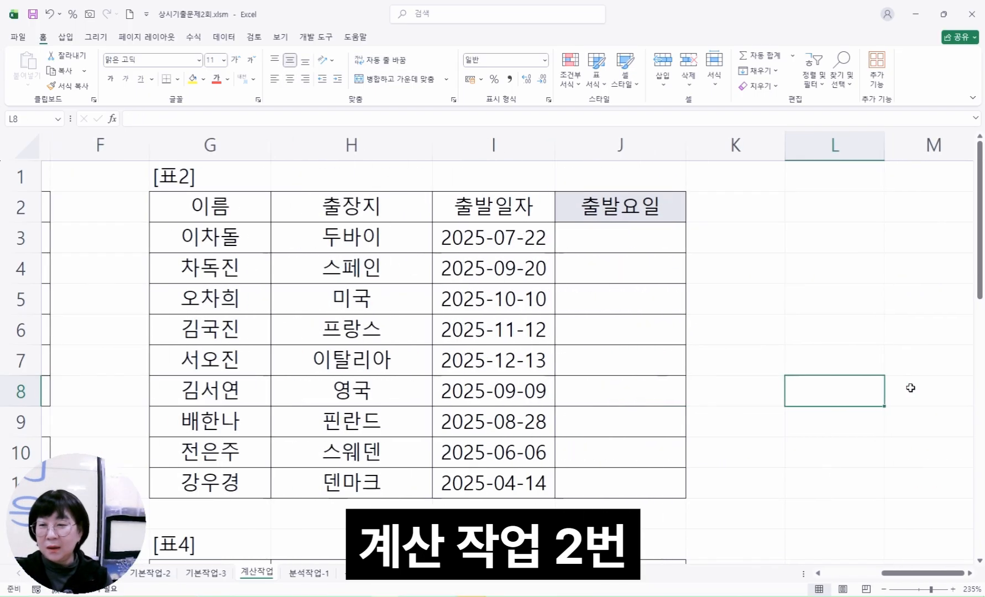
{"action": "left_click", "coordinate": [604, 234]}
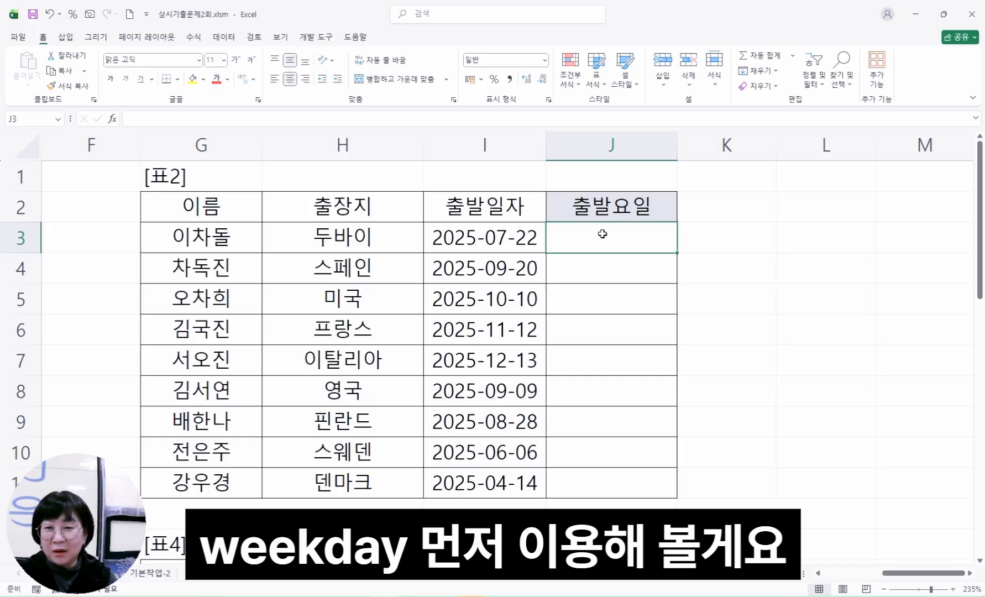
{"action": "type", "text": "=ㅈ"}
{"action": "key", "text": "BackSpace"}
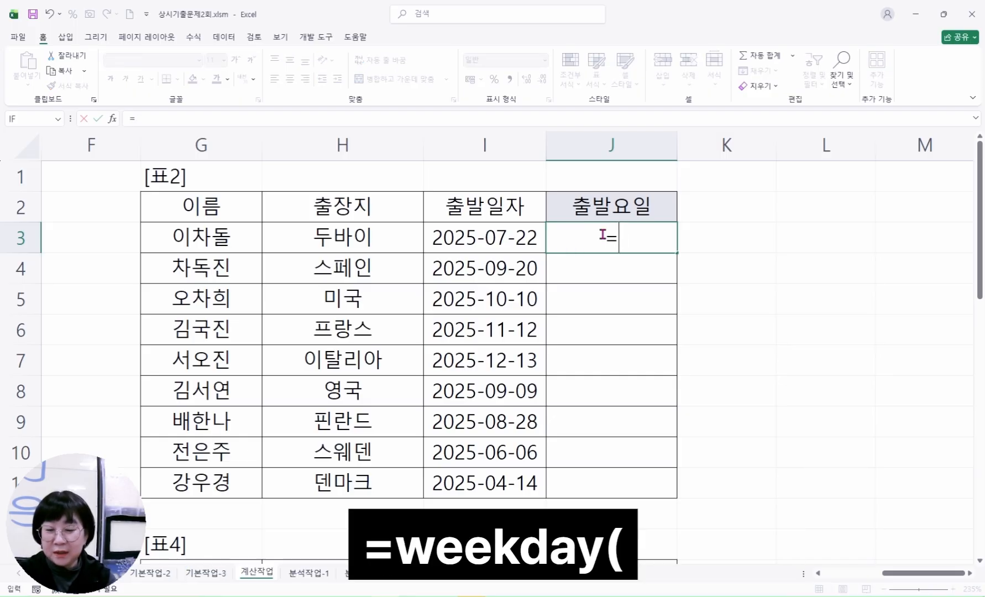
{"action": "type", "text": "we"}
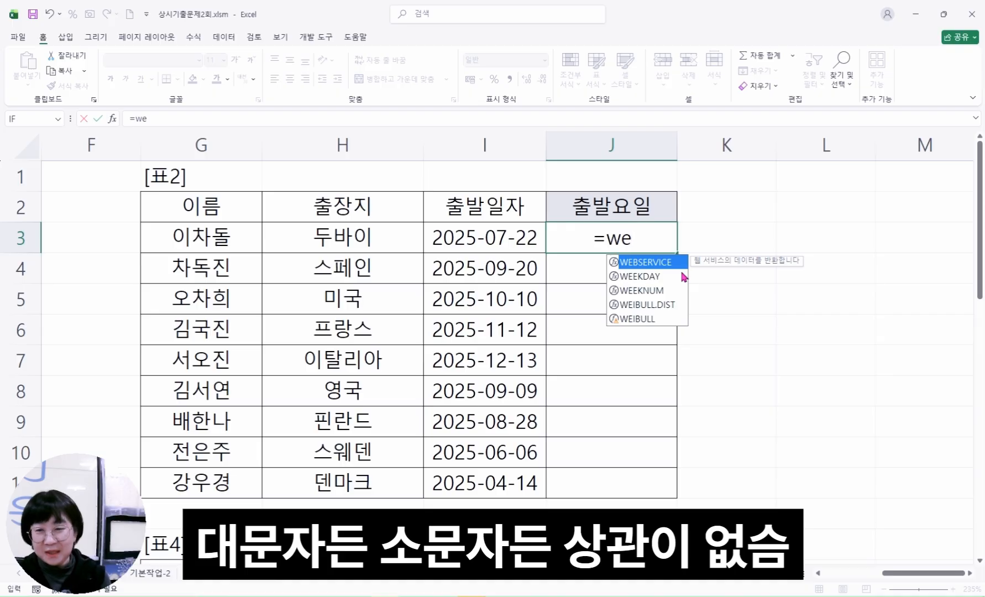
{"action": "double_click", "coordinate": [641, 278]}
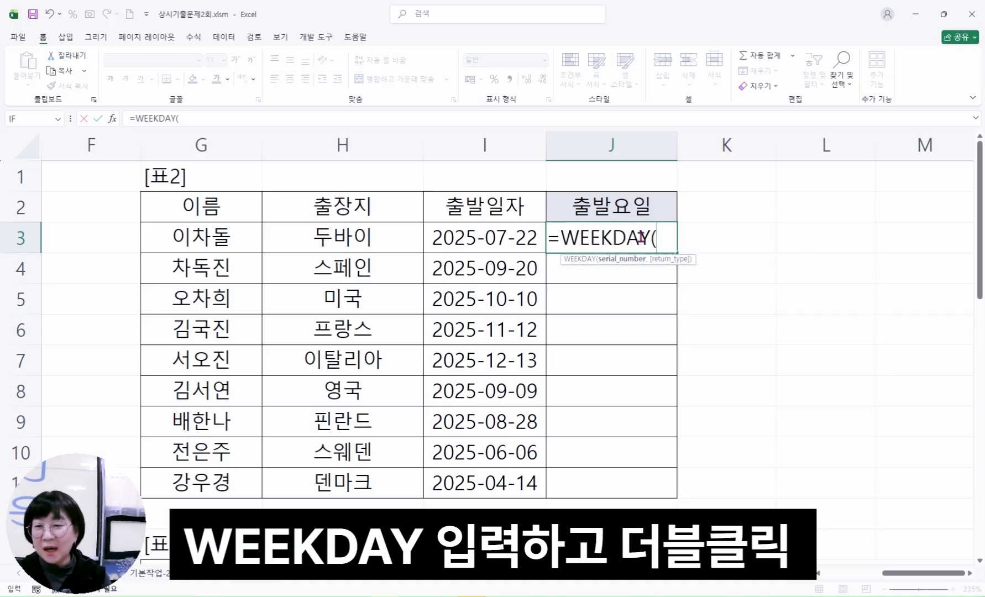
{"action": "left_click", "coordinate": [113, 120]}
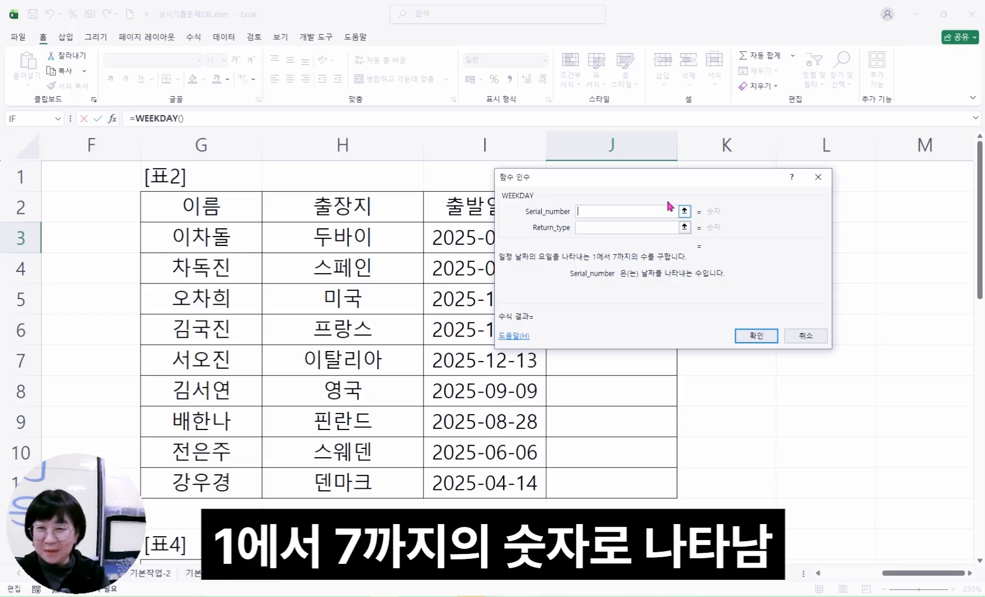
Set WEEKDAY's Serial_number to I3 and Return_type to 1, and fill the confirmed formula down from J3 to J11
{"action": "left_click_drag", "start_coordinate": [671, 179], "coordinate": [749, 179]}
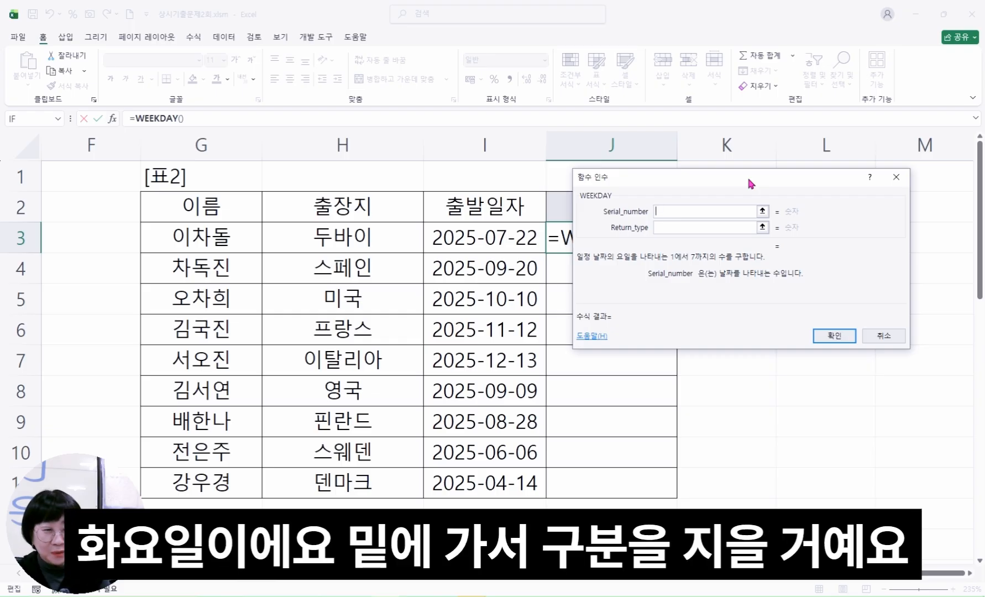
{"action": "left_click", "coordinate": [700, 232]}
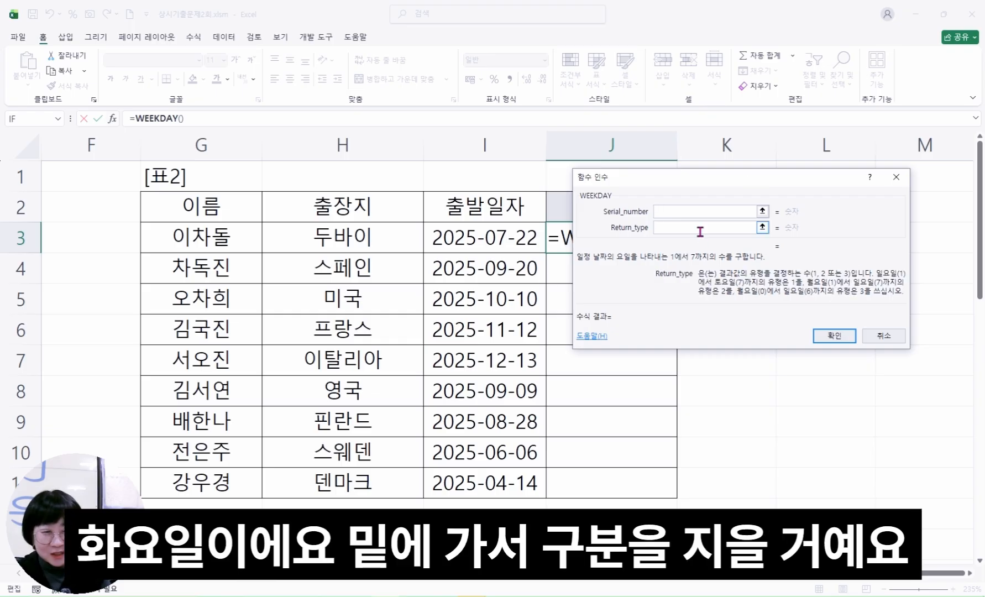
{"action": "left_click", "coordinate": [688, 211]}
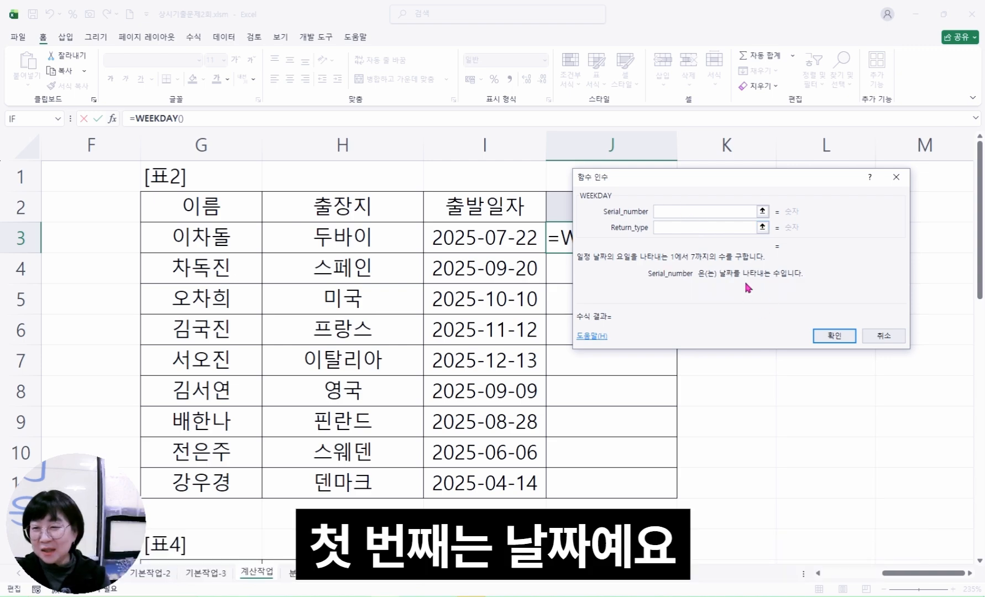
{"action": "left_click", "coordinate": [497, 237]}
{"action": "left_click", "coordinate": [678, 228]}
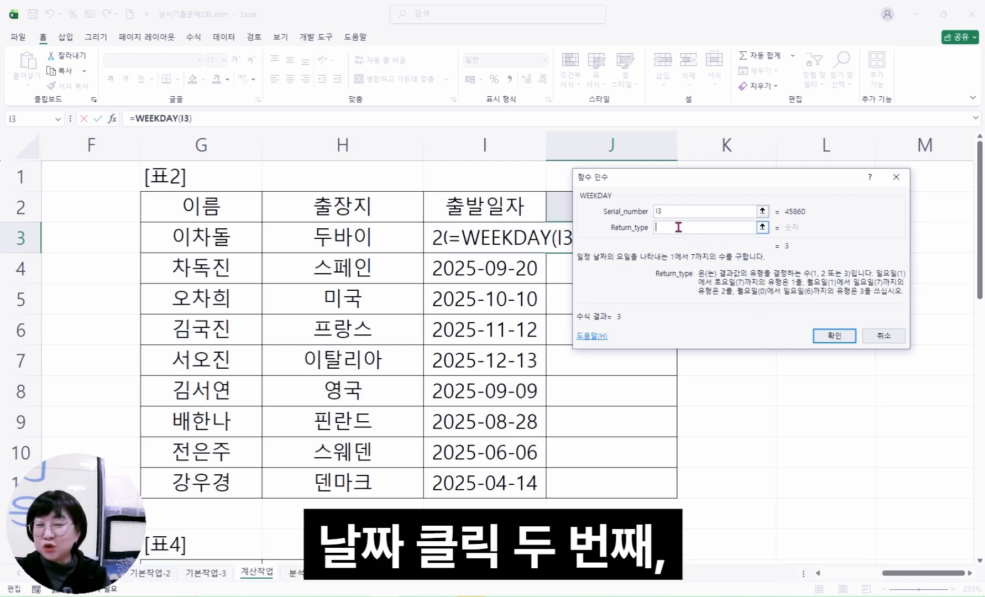
{"action": "left_click_drag", "start_coordinate": [697, 175], "coordinate": [547, 179]}
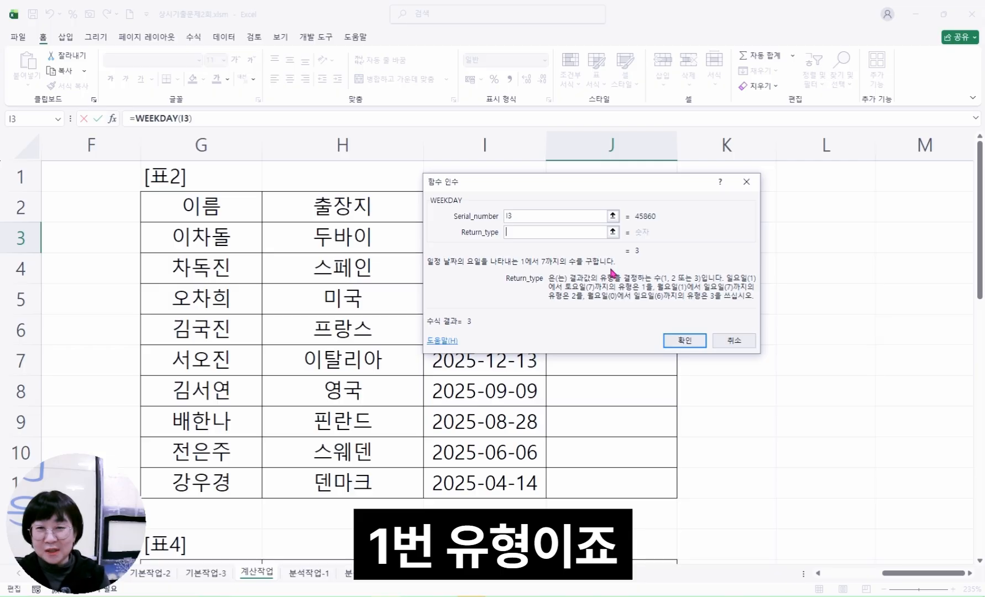
{"action": "type", "text": "1"}
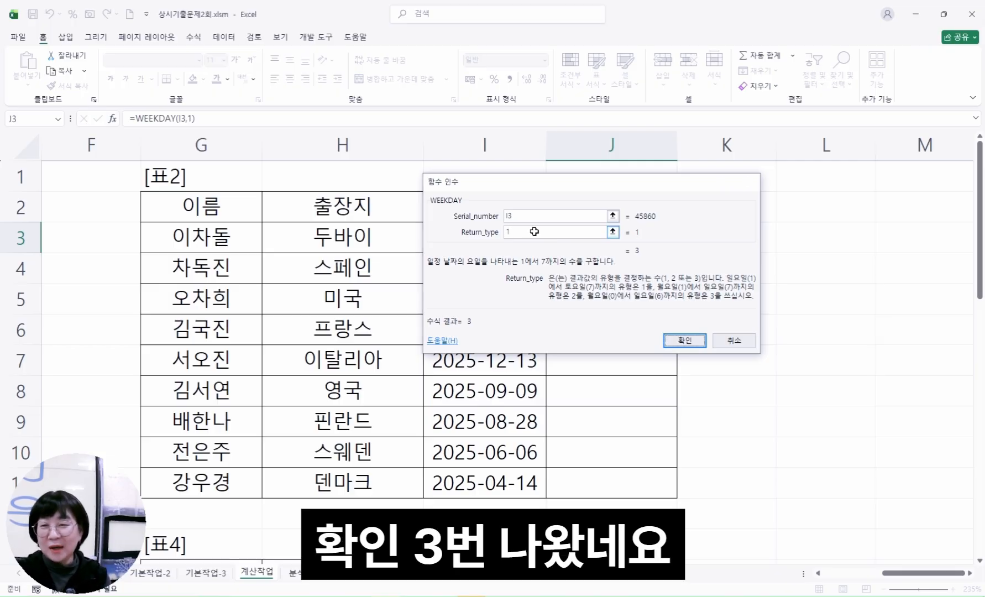
{"action": "key", "text": "Return"}
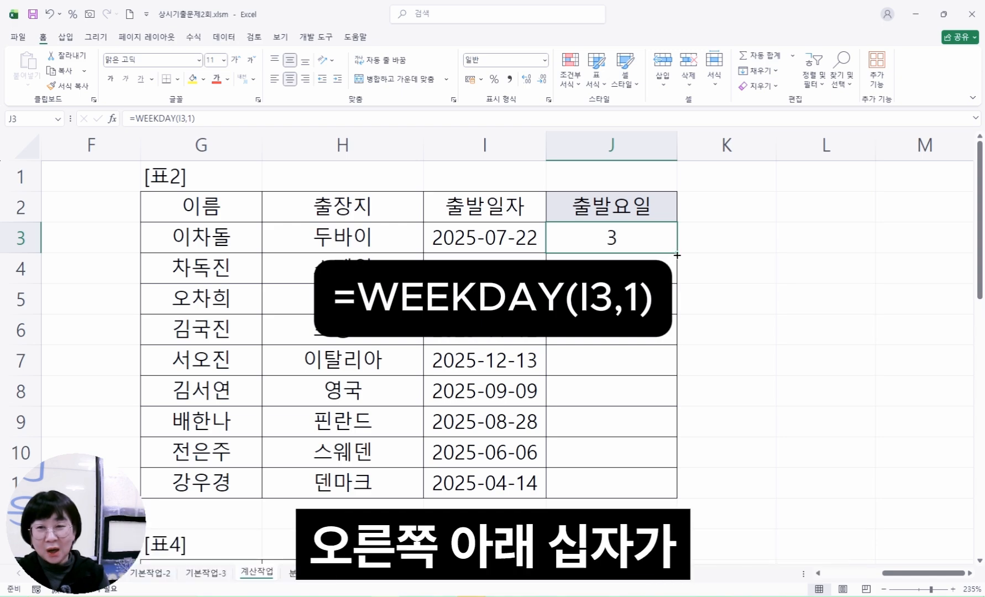
{"action": "left_click_drag", "start_coordinate": [679, 253], "coordinate": [672, 495]}
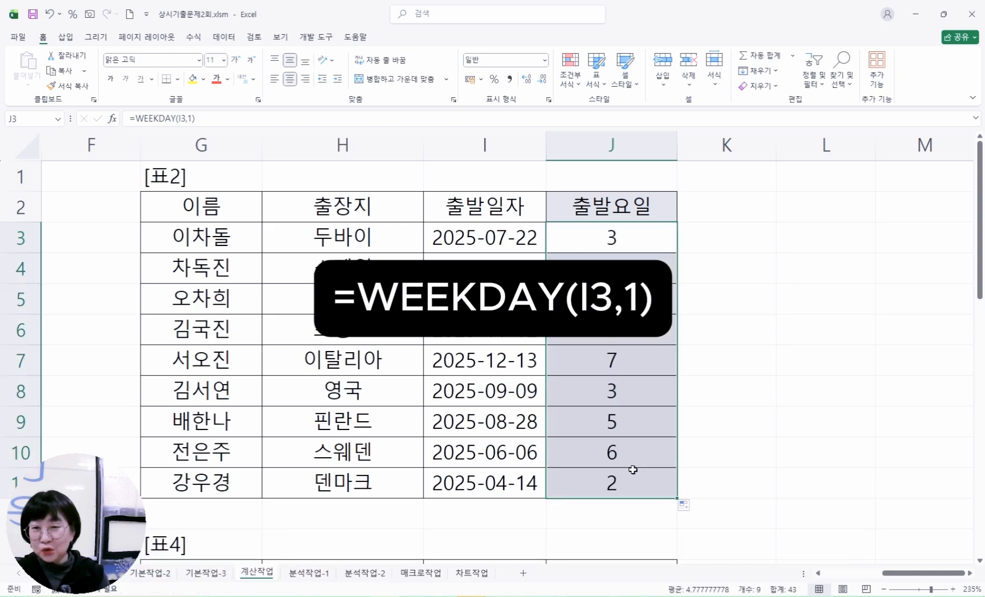
Insert the CHOOSE function in front of WEEKDAY in the J3 formula and open the function arguments of CHOOSE
{"action": "left_click", "coordinate": [613, 242]}
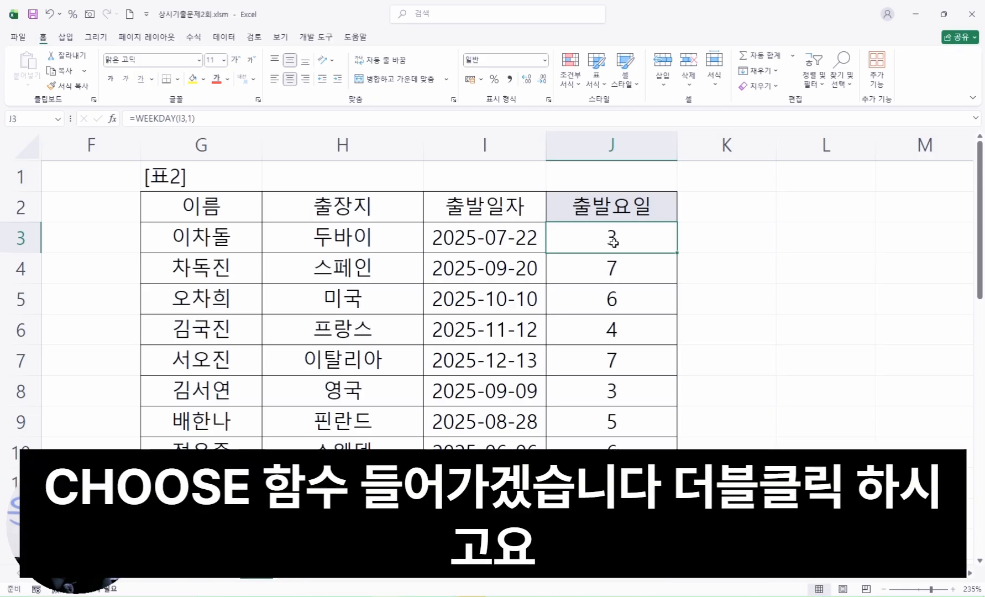
{"action": "left_click", "coordinate": [136, 118]}
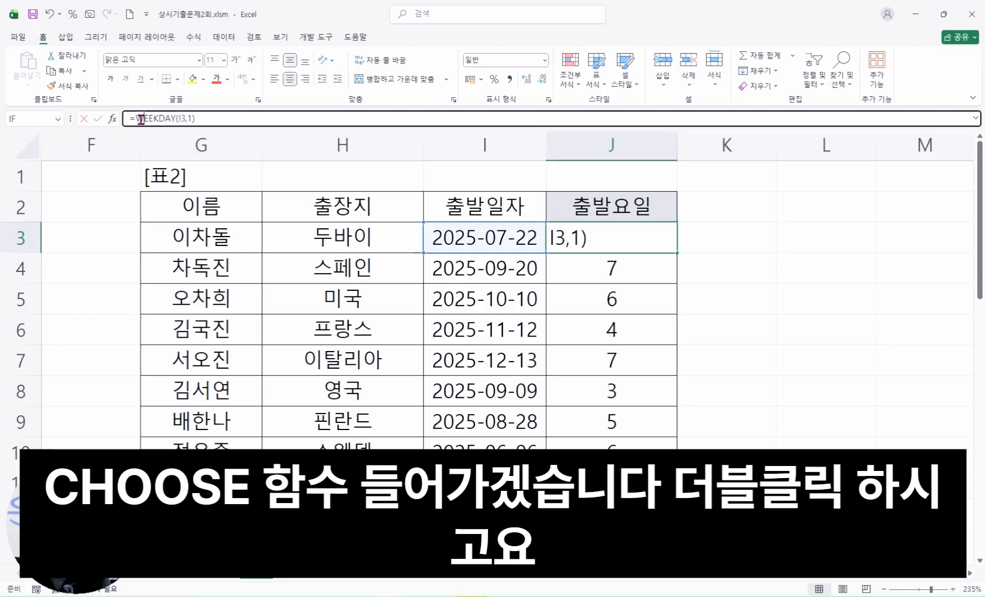
{"action": "type", "text": "ch"}
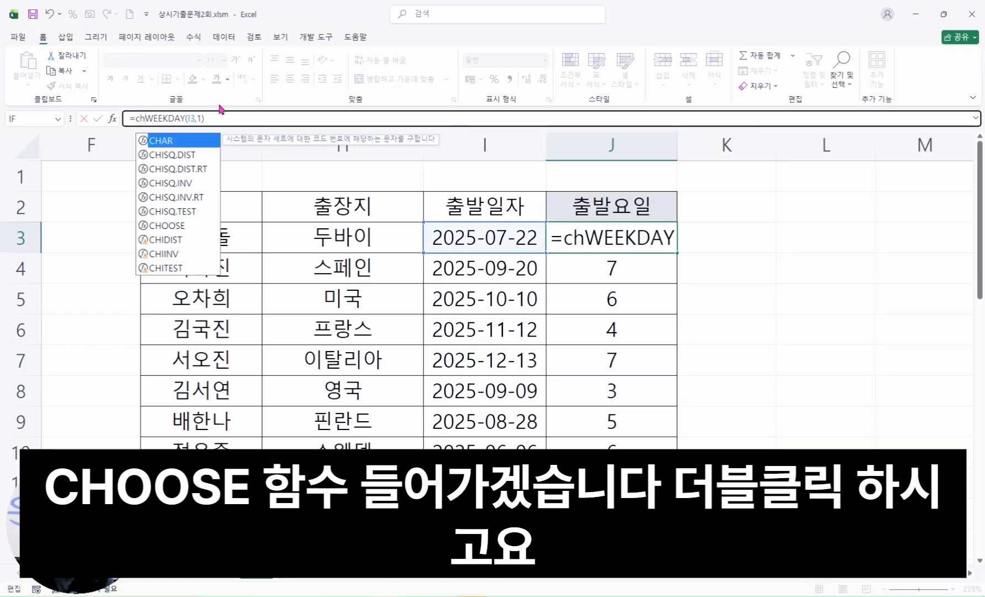
{"action": "double_click", "coordinate": [178, 226]}
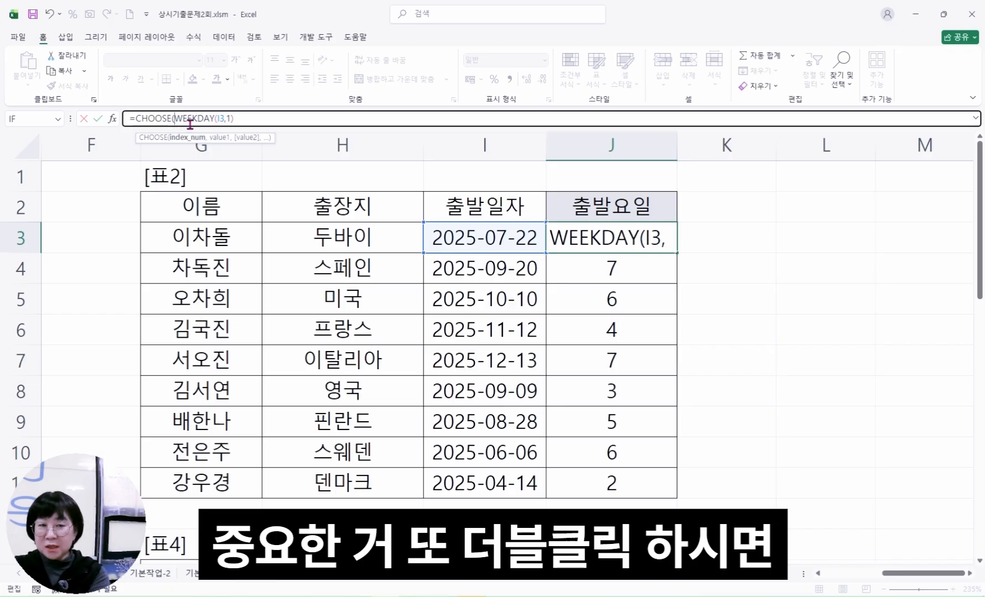
{"action": "left_click", "coordinate": [147, 117]}
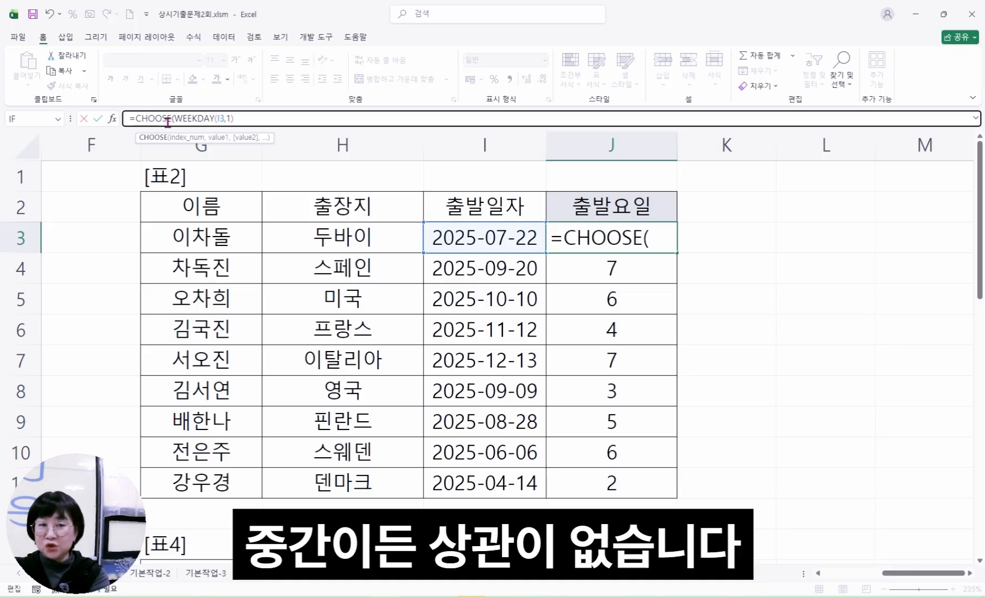
{"action": "left_click", "coordinate": [113, 119]}
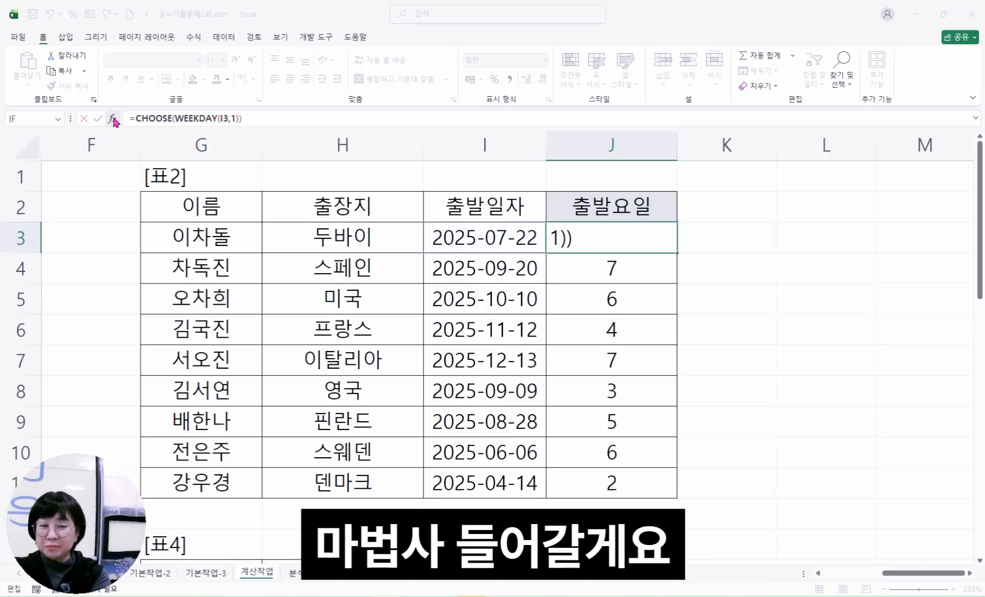
Set Value1 to "일요일" and Value2 to "월요일" in the CHOOSE arguments, keeping WEEKDAY(I3,1) as Index_num
{"action": "left_click_drag", "start_coordinate": [613, 161], "coordinate": [759, 141]}
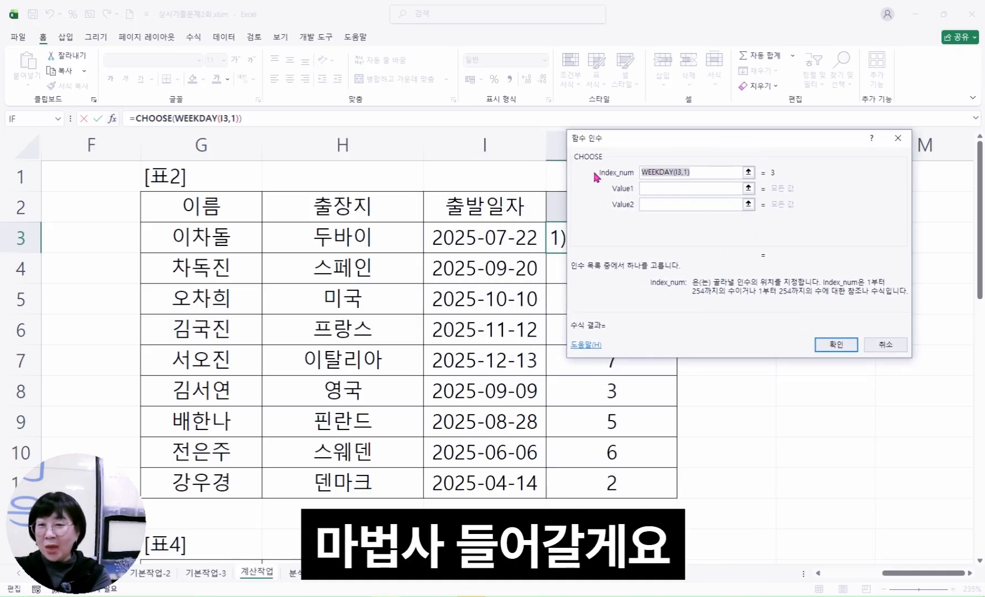
{"action": "left_click", "coordinate": [712, 174]}
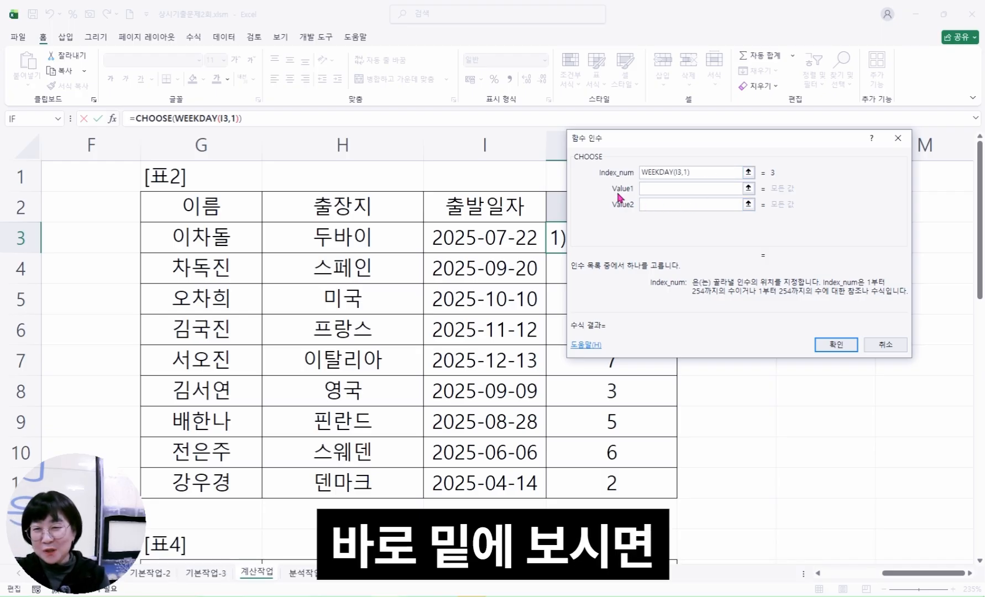
{"action": "left_click", "coordinate": [665, 191]}
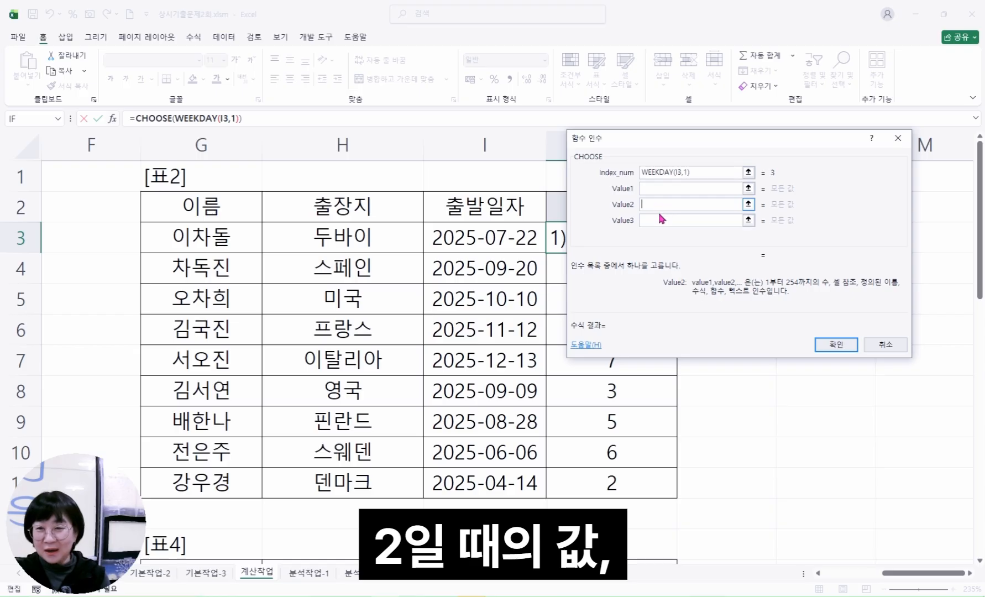
{"action": "left_click", "coordinate": [659, 218]}
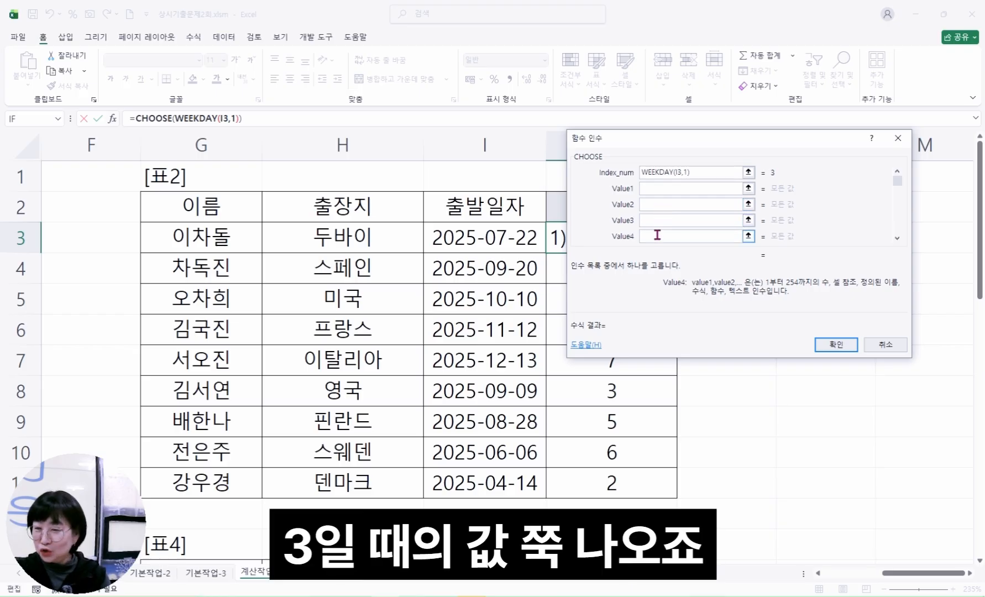
{"action": "left_click", "coordinate": [687, 188]}
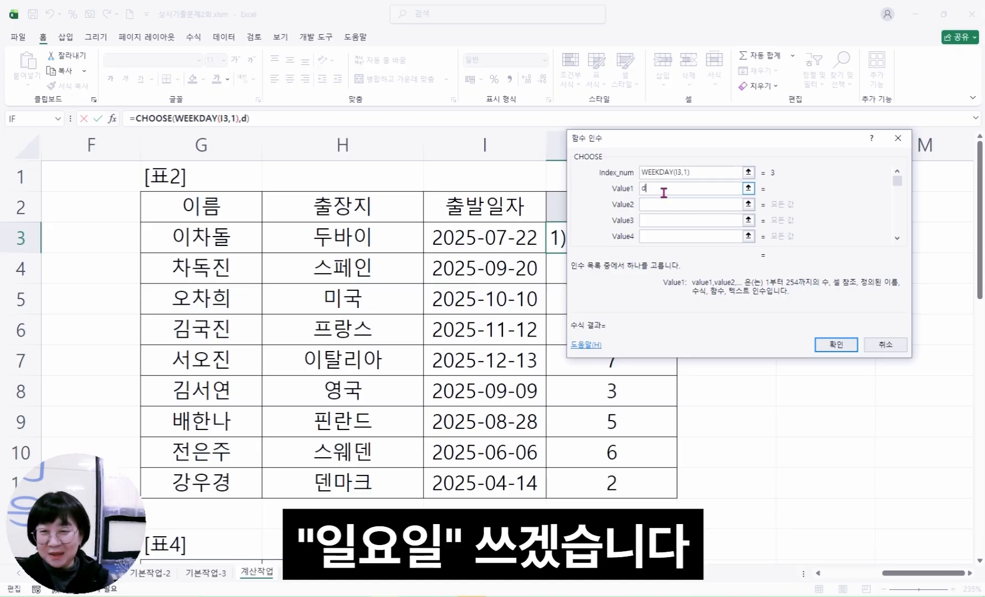
{"action": "type", "text": "일요일"}
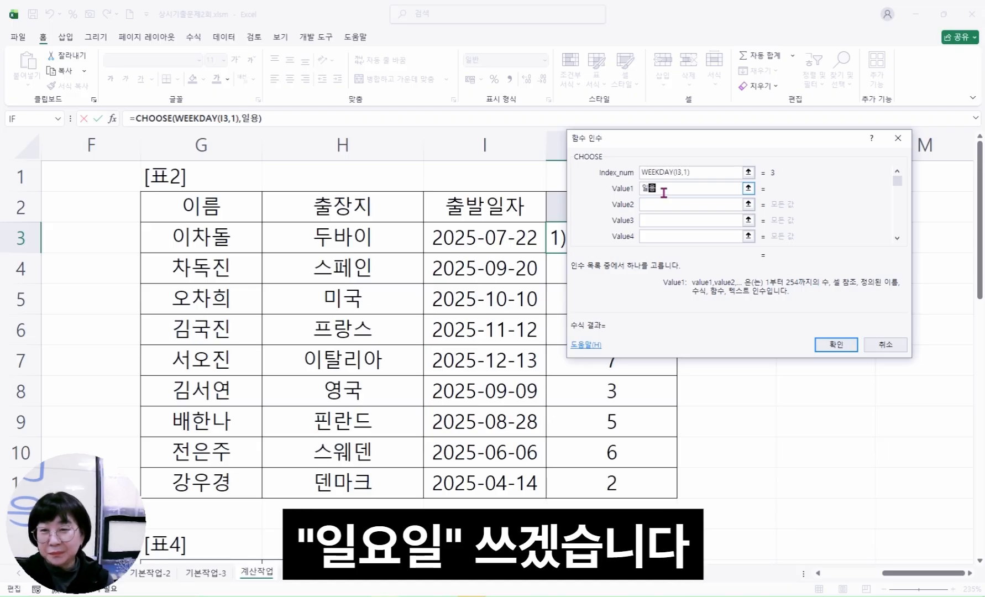
{"action": "key", "text": "Tab"}
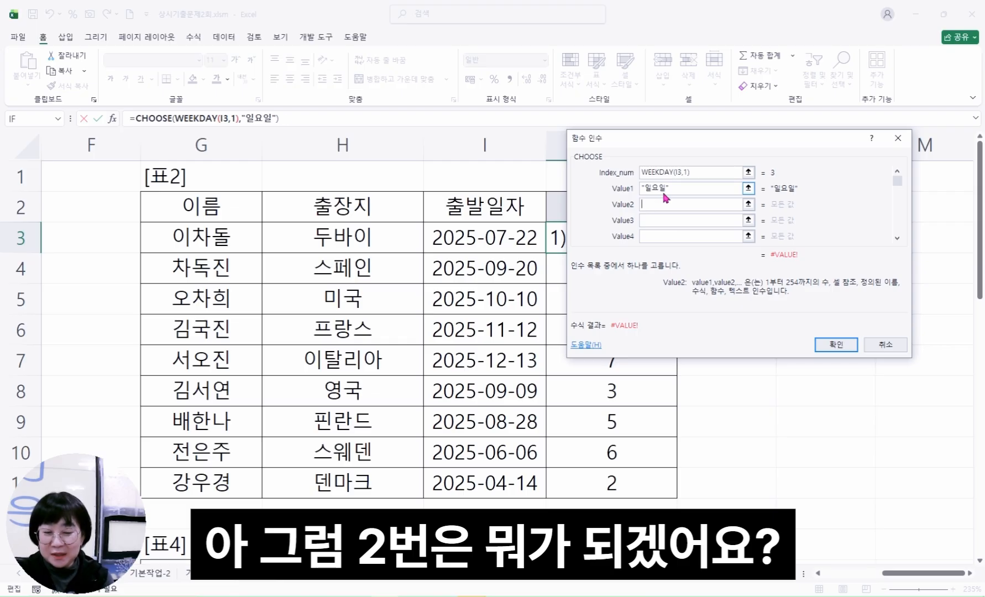
{"action": "type", "text": "월요일"}
{"action": "key", "text": "Tab"}
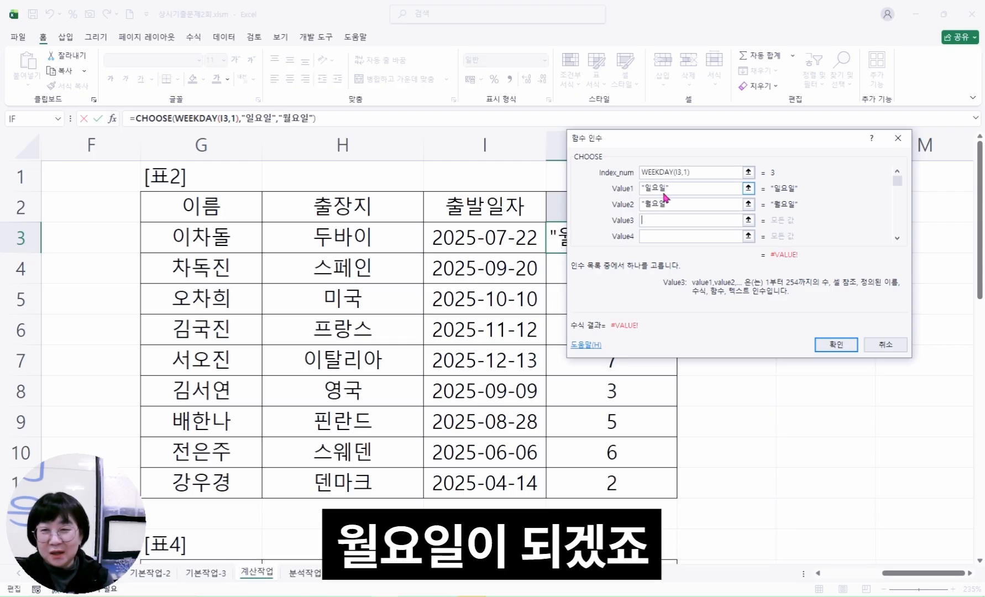
Set Value3 through Value7 of CHOOSE to "화요일", "수요일", "목요일", "금요일" and "토요일"
{"action": "type", "text": "화요일"}
{"action": "key", "text": "Tab"}
{"action": "type", "text": "수요일"}
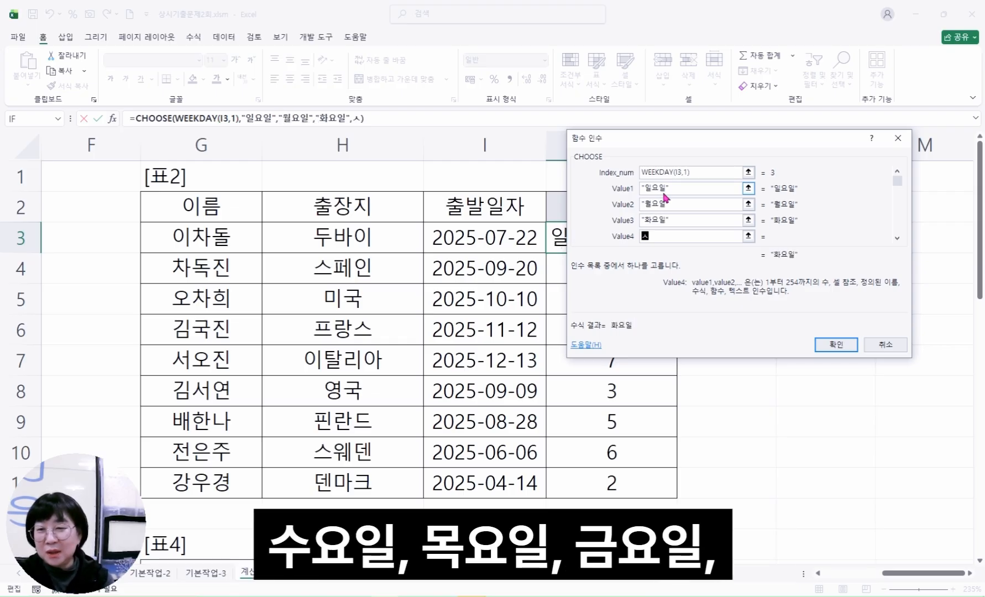
{"action": "key", "text": "Tab"}
{"action": "type", "text": "목요일"}
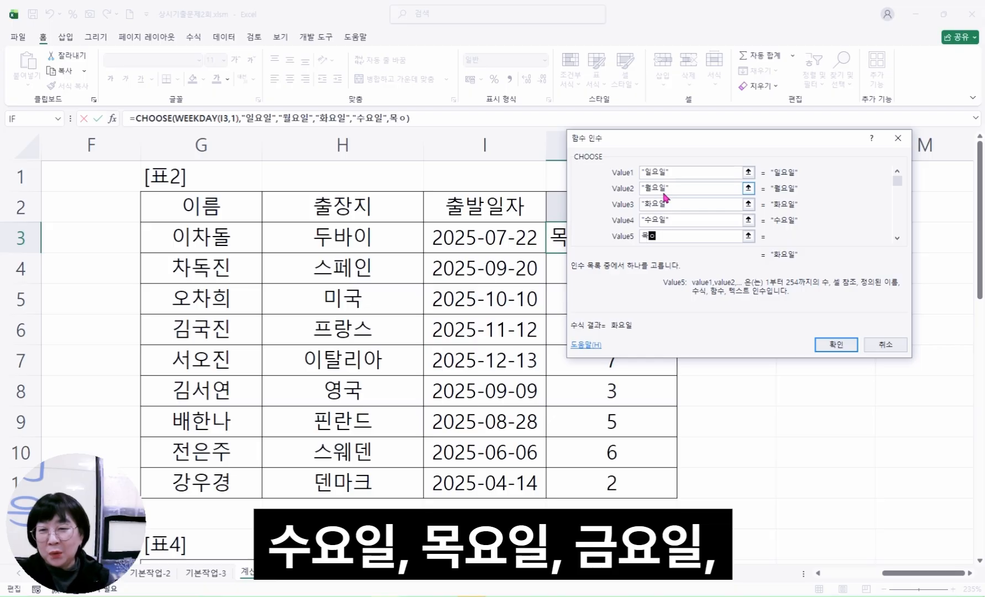
{"action": "key", "text": "Tab"}
{"action": "type", "text": "금요일"}
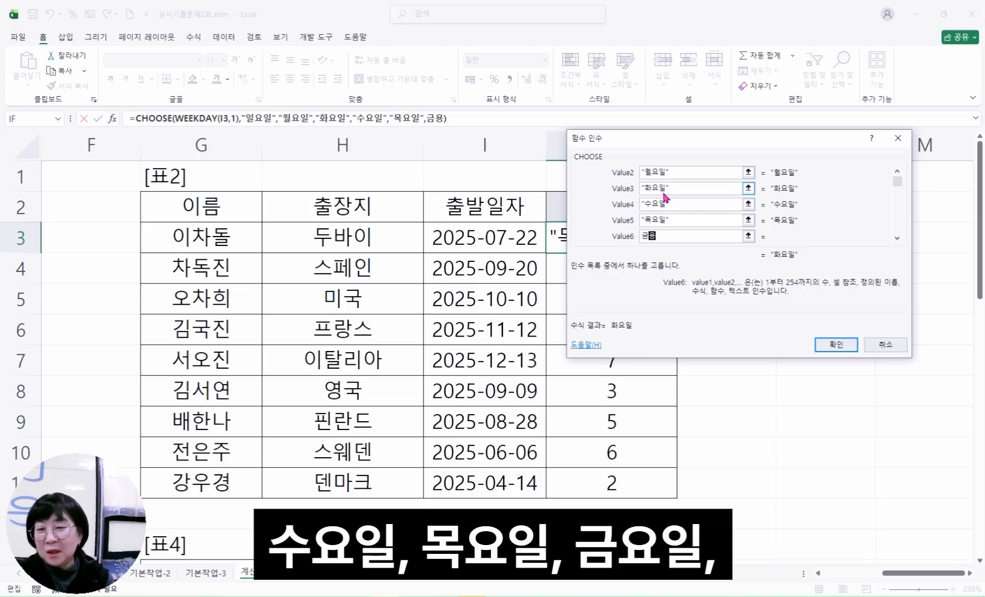
{"action": "key", "text": "Tab"}
{"action": "type", "text": "토"}
{"action": "type", "text": "ㅇ"}
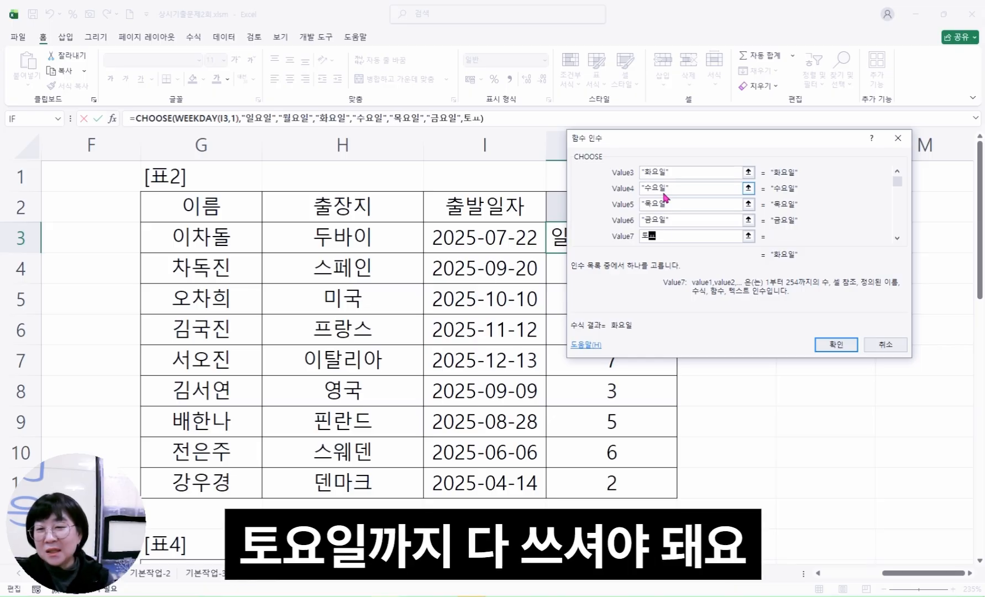
{"action": "type", "text": "요일"}
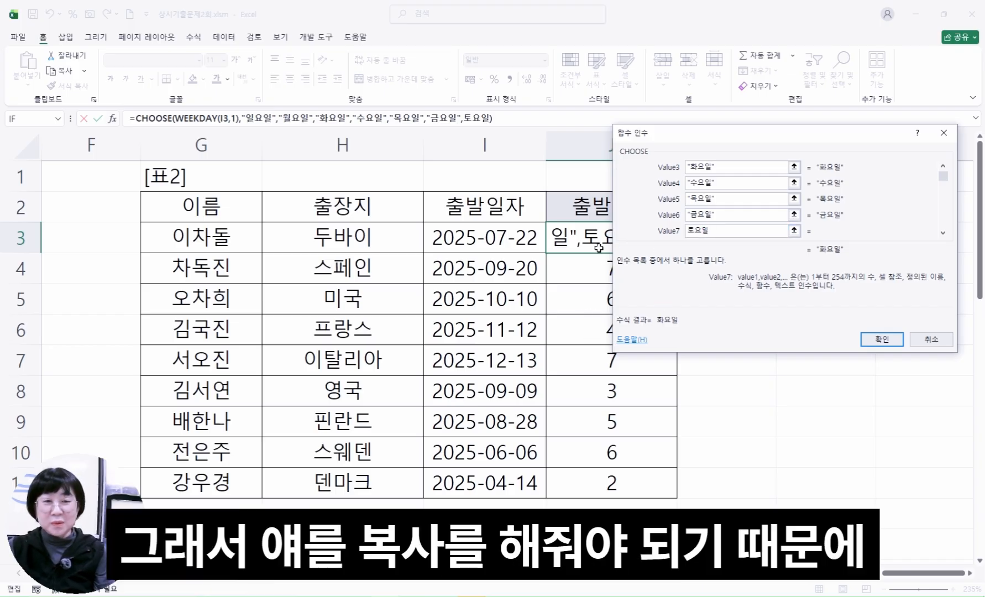
{"action": "left_click", "coordinate": [733, 213]}
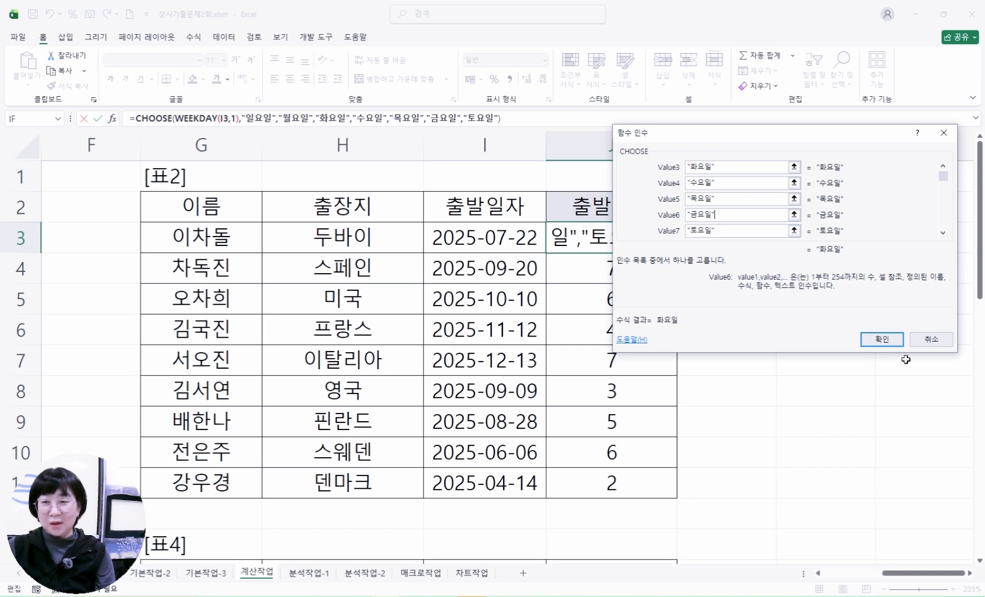
Confirm the CHOOSE formula in J3, fill it down through J11 and check the copied 출발요일 formulas
{"action": "left_click", "coordinate": [883, 339]}
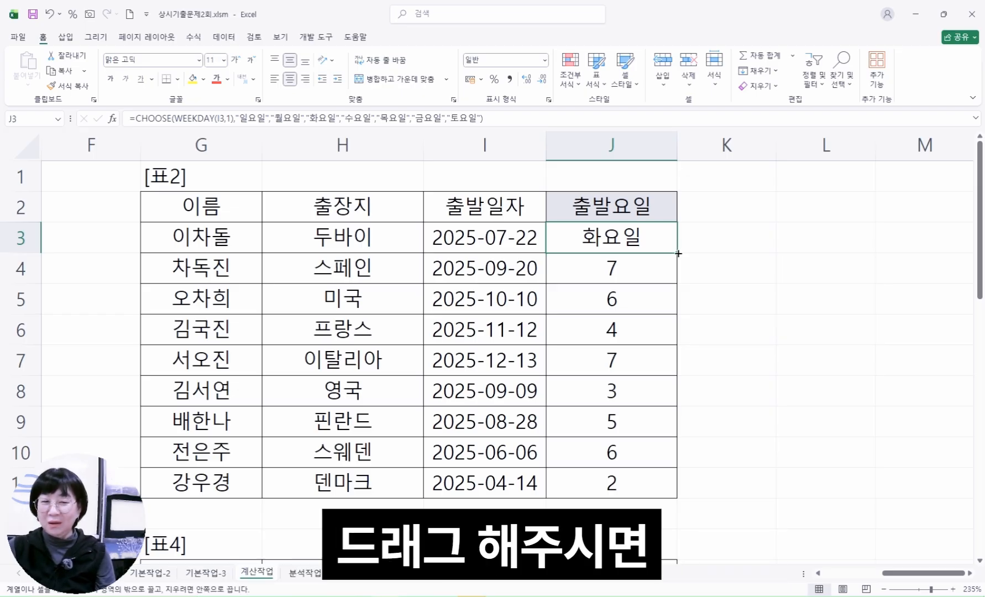
{"action": "left_click_drag", "start_coordinate": [678, 252], "coordinate": [649, 482]}
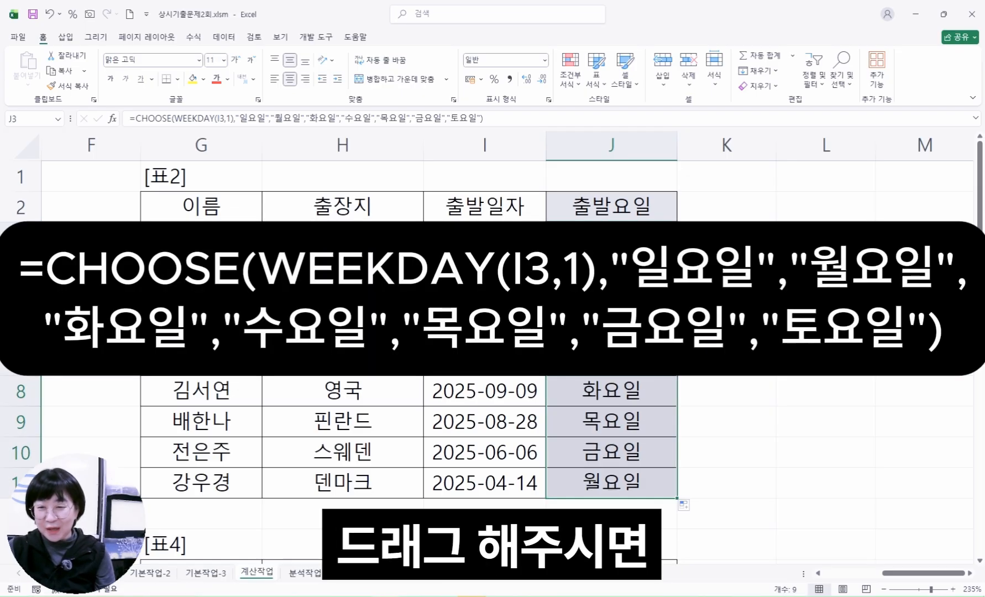
{"action": "left_click", "coordinate": [633, 369]}
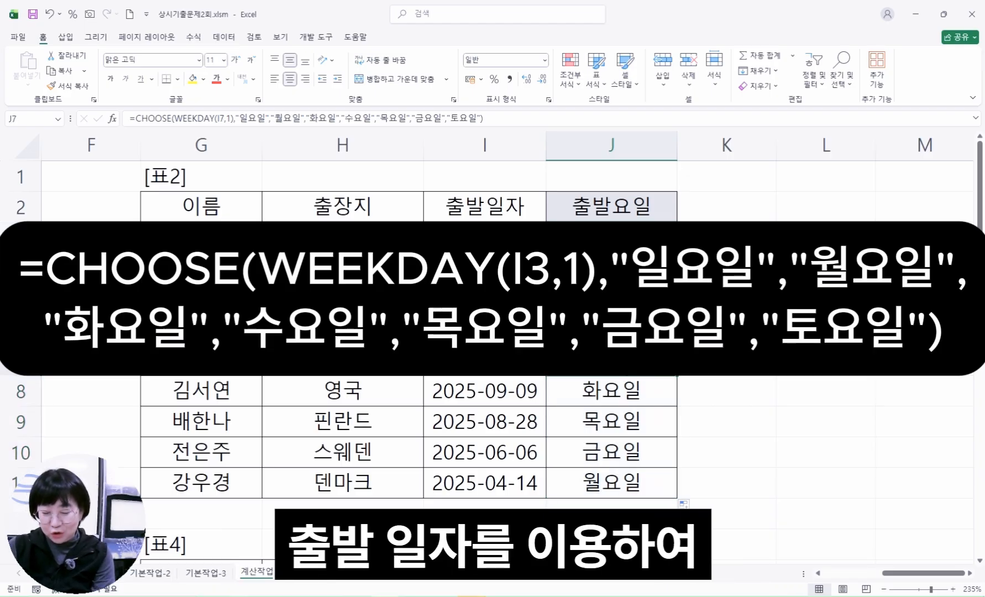
{"action": "left_click", "coordinate": [485, 238]}
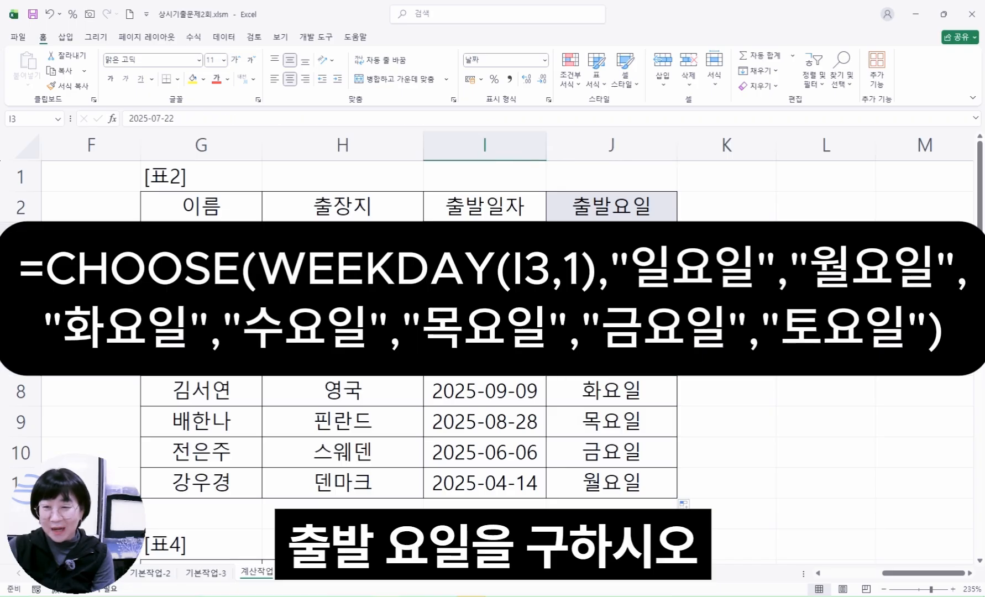
{"action": "left_click", "coordinate": [612, 237]}
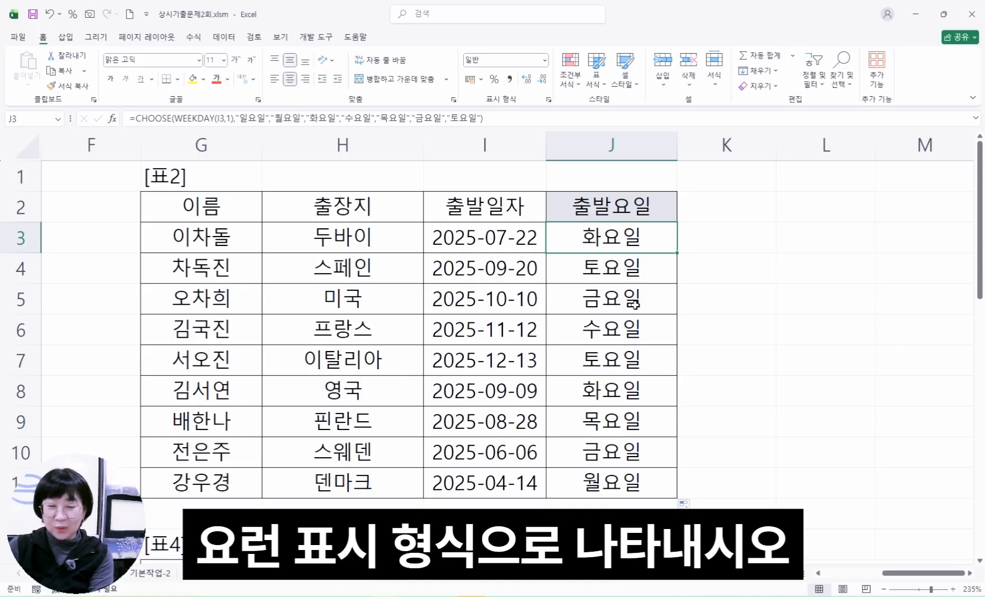
{"action": "left_click", "coordinate": [624, 349]}
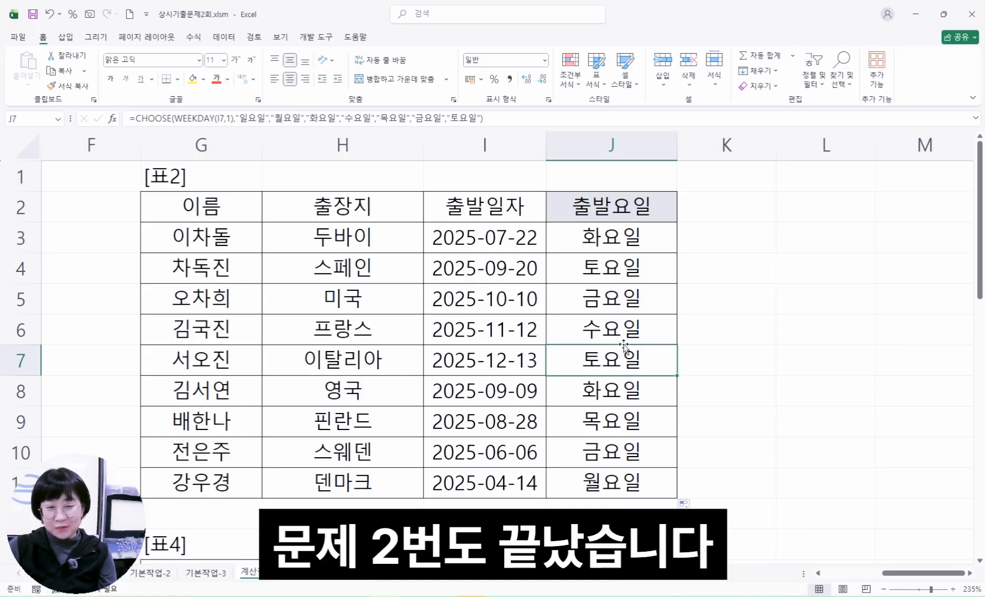
Go to [표3] and examine the 중간고사 scores in D15:D22, the 기말고사 scores in E15:E22 and the 성적 우수 장학생 수 row
{"action": "left_click_drag", "start_coordinate": [891, 575], "coordinate": [827, 578]}
{"action": "scroll", "coordinate": [589, 393], "scroll_direction": "down", "scroll_amount": 7}
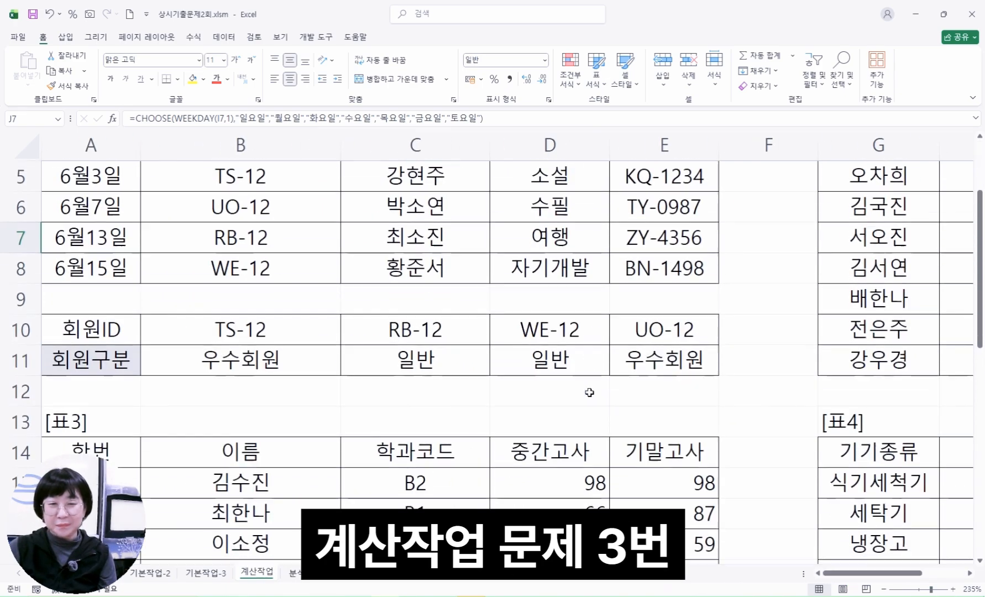
{"action": "scroll", "coordinate": [589, 392], "scroll_direction": "up", "scroll_amount": 3}
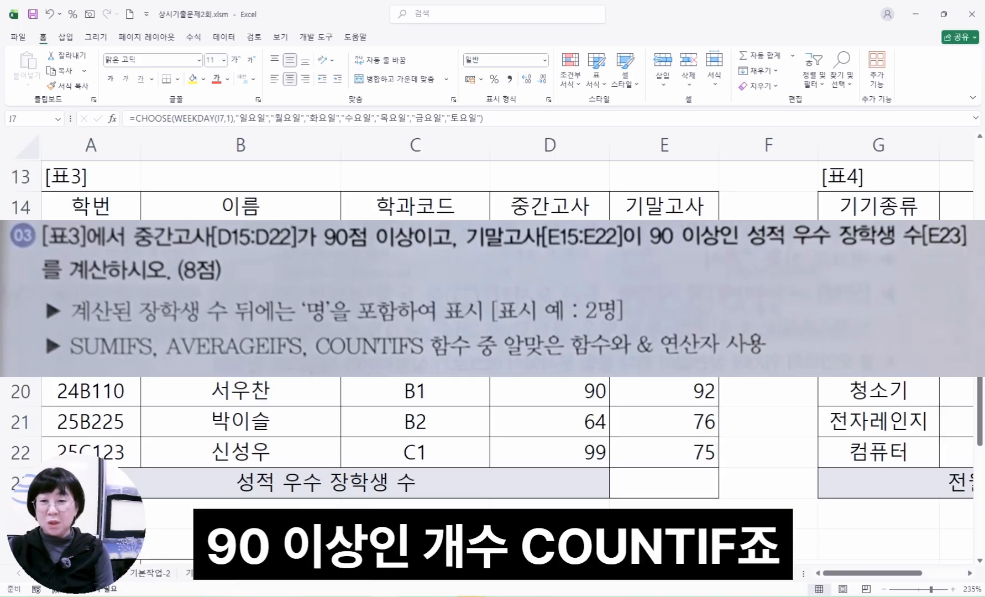
{"action": "left_click_drag", "start_coordinate": [550, 238], "coordinate": [573, 451]}
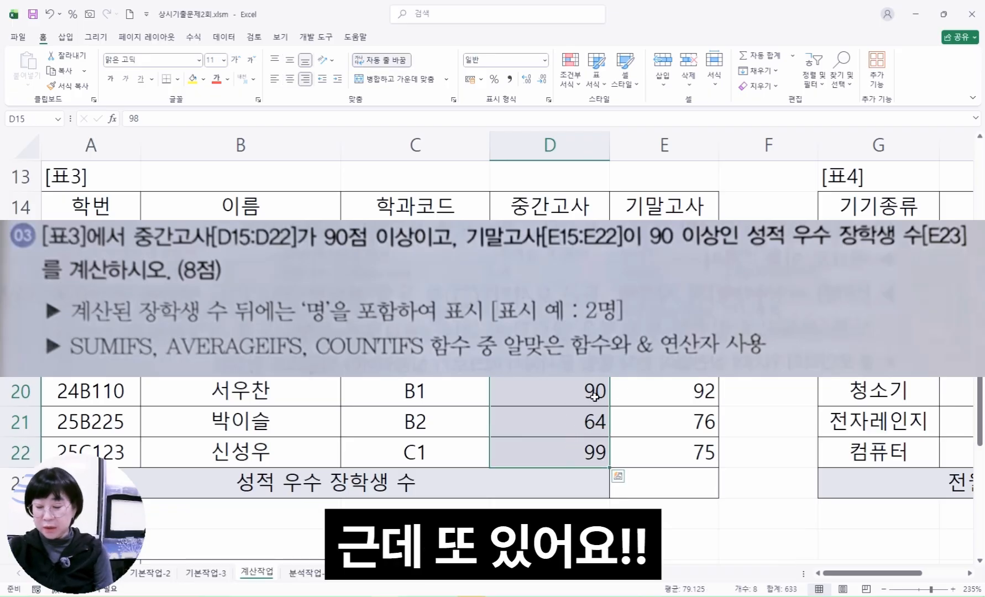
{"action": "left_click", "coordinate": [686, 223]}
{"action": "left_click_drag", "start_coordinate": [686, 224], "coordinate": [690, 452]}
{"action": "left_click_drag", "start_coordinate": [550, 238], "coordinate": [553, 452]}
{"action": "left_click_drag", "start_coordinate": [666, 237], "coordinate": [670, 459]}
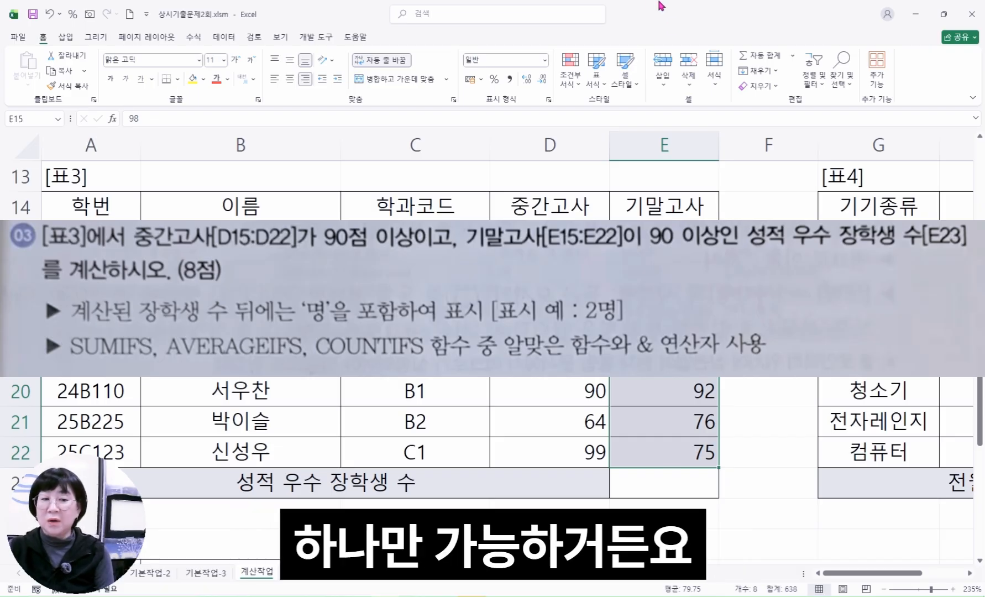
{"action": "left_click_drag", "start_coordinate": [550, 237], "coordinate": [560, 462]}
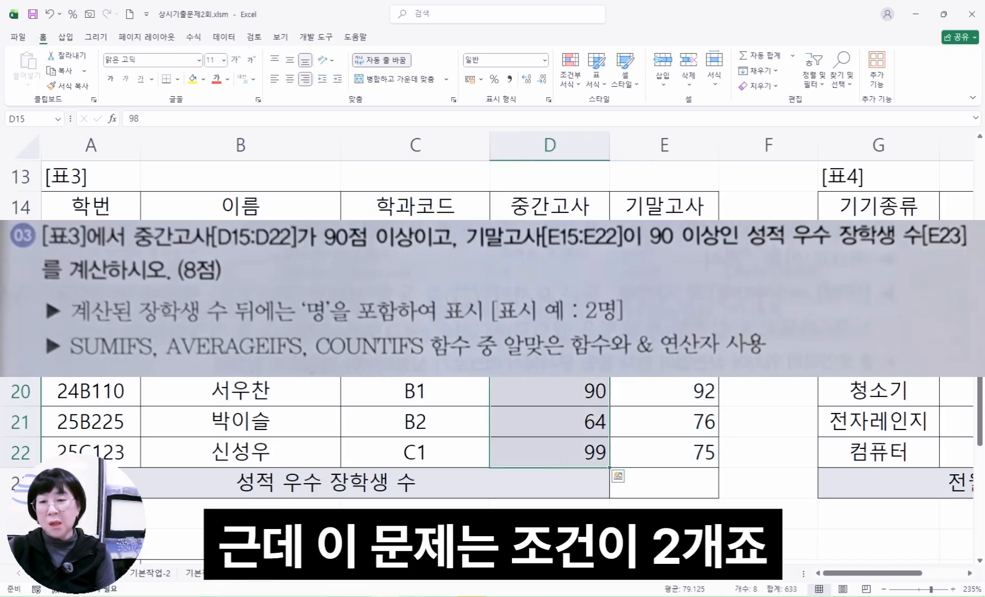
{"action": "left_click_drag", "start_coordinate": [664, 237], "coordinate": [687, 441]}
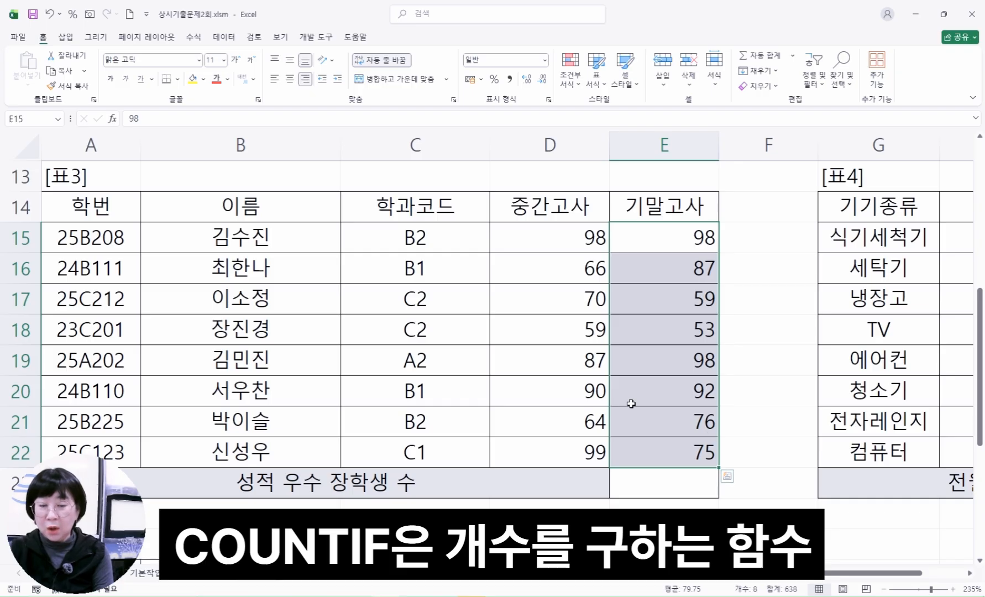
{"action": "left_click", "coordinate": [487, 487]}
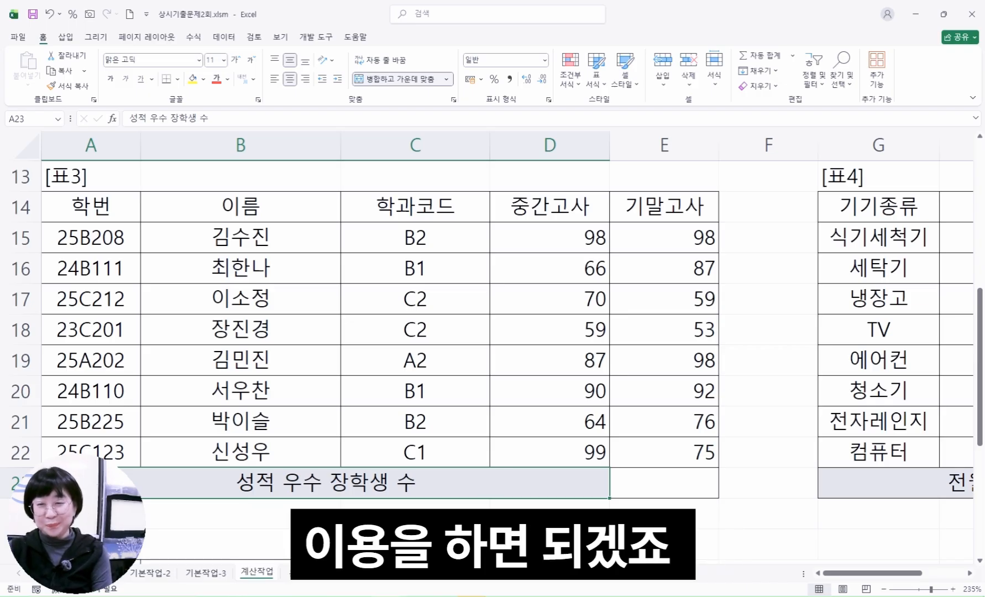
Start a COUNTIFS formula in E23, the 성적 우수 장학생 수 result cell, and open its function arguments
{"action": "left_click", "coordinate": [678, 489]}
{"action": "type", "text": "=채"}
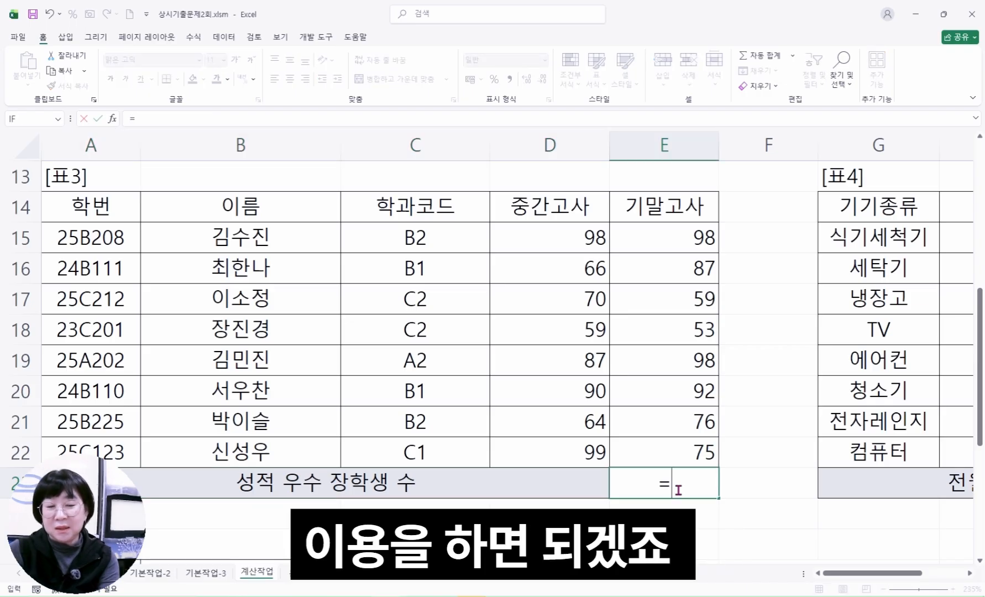
{"action": "key", "text": "BackSpace"}
{"action": "key", "text": "BackSpace"}
{"action": "type", "text": "cou"}
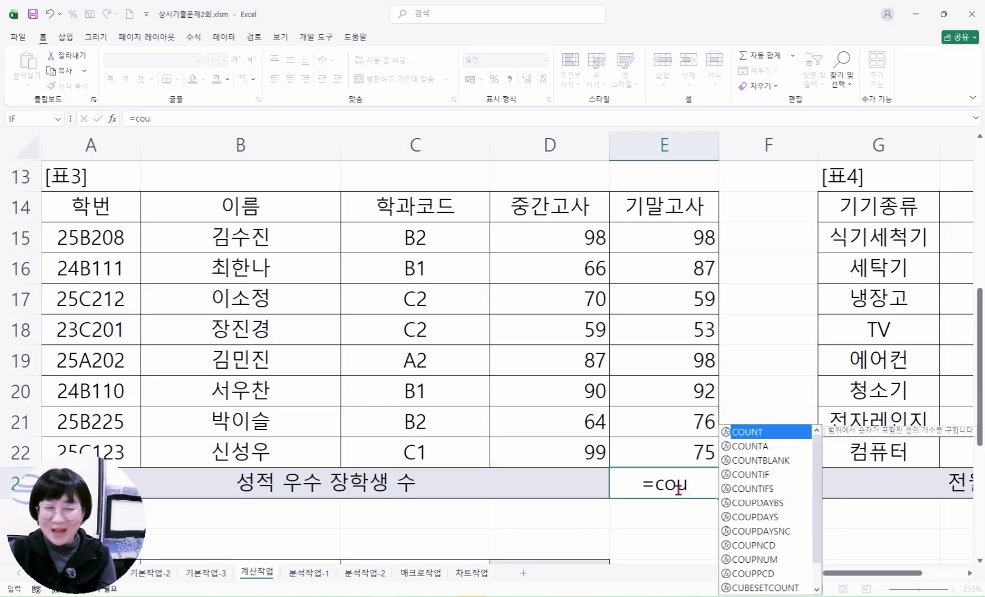
{"action": "left_click", "coordinate": [767, 490]}
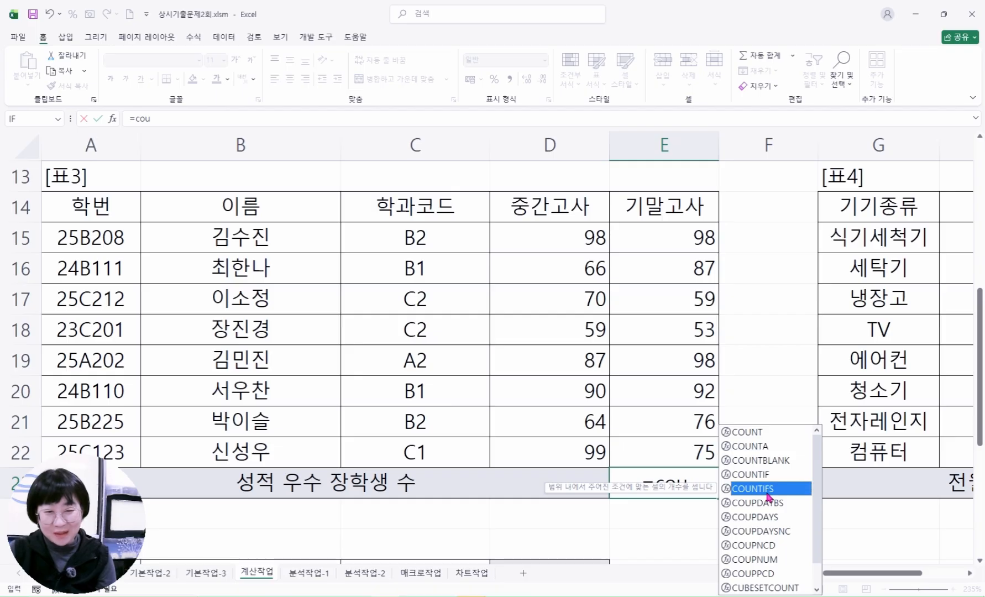
{"action": "double_click", "coordinate": [768, 490]}
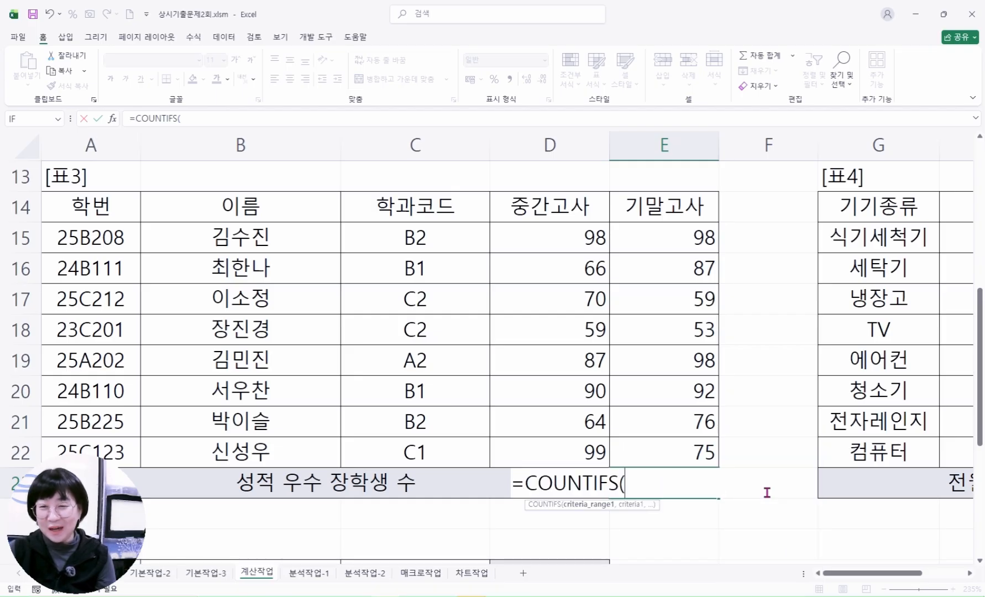
{"action": "left_click", "coordinate": [113, 118]}
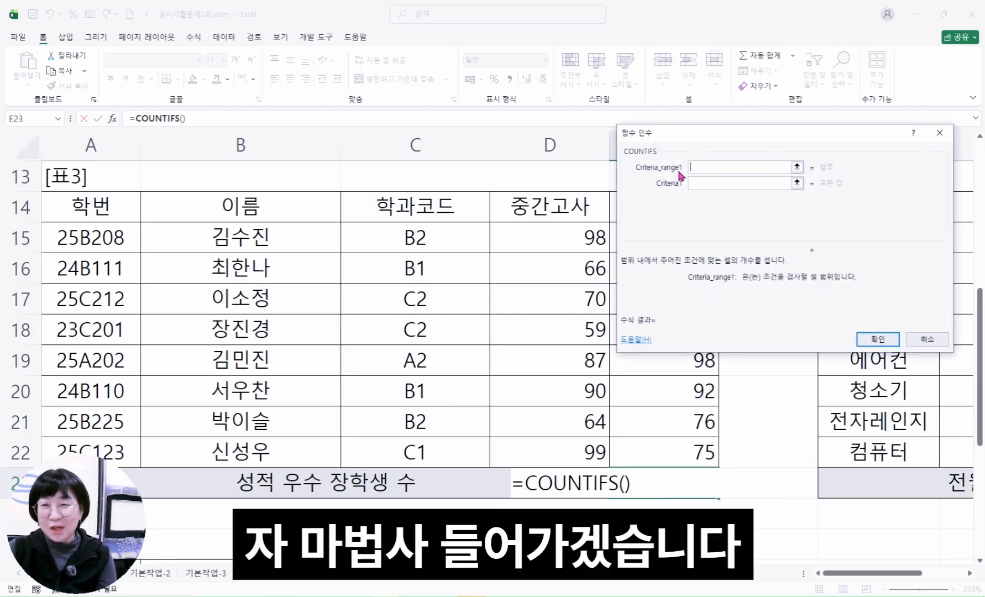
Extend the COUNTIFS arguments to show the fields for a second criteria range and criterion
{"action": "left_click", "coordinate": [696, 187]}
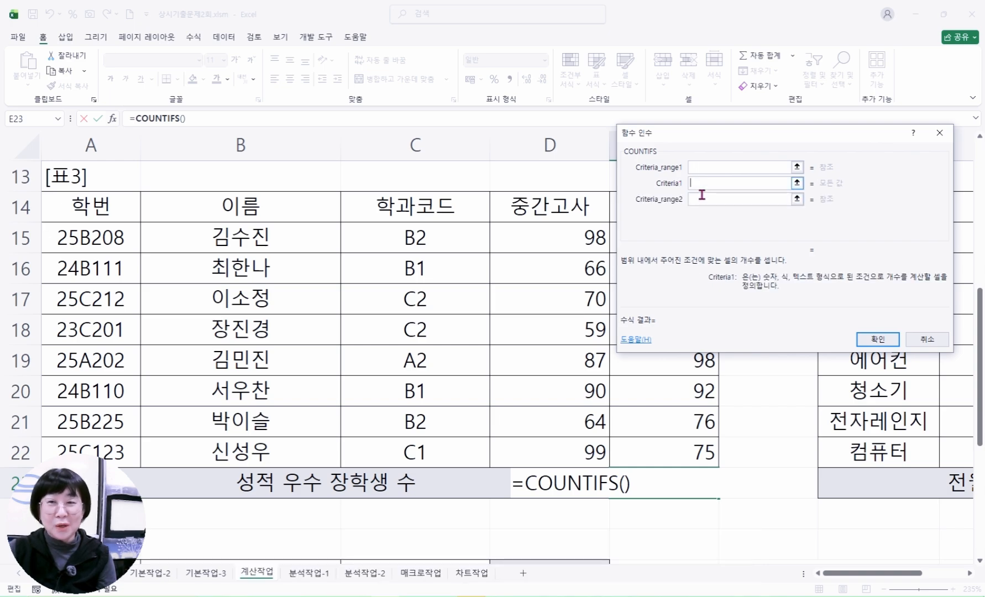
{"action": "left_click", "coordinate": [699, 199]}
{"action": "left_click", "coordinate": [700, 216]}
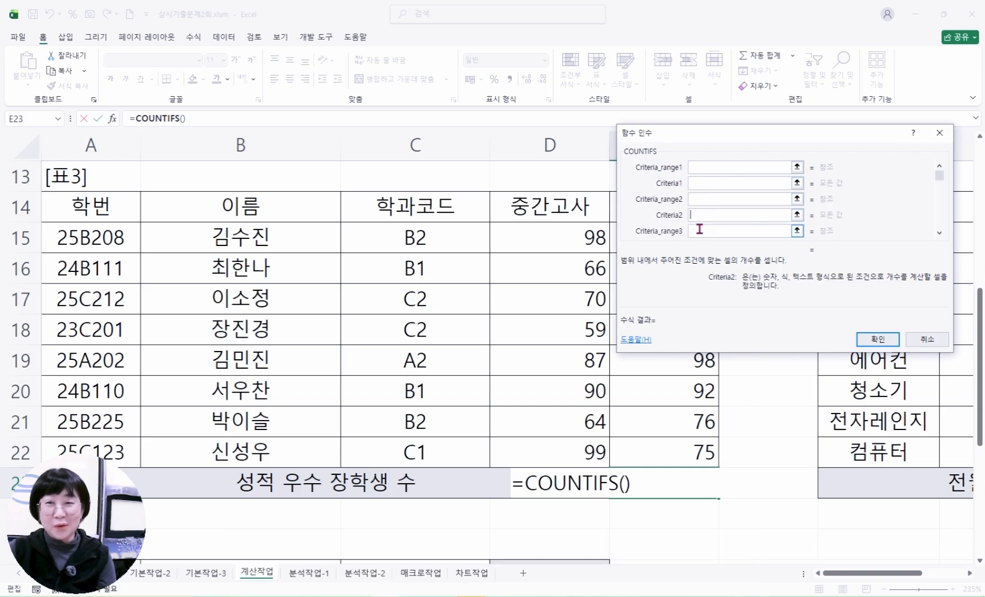
{"action": "key", "text": "Tab"}
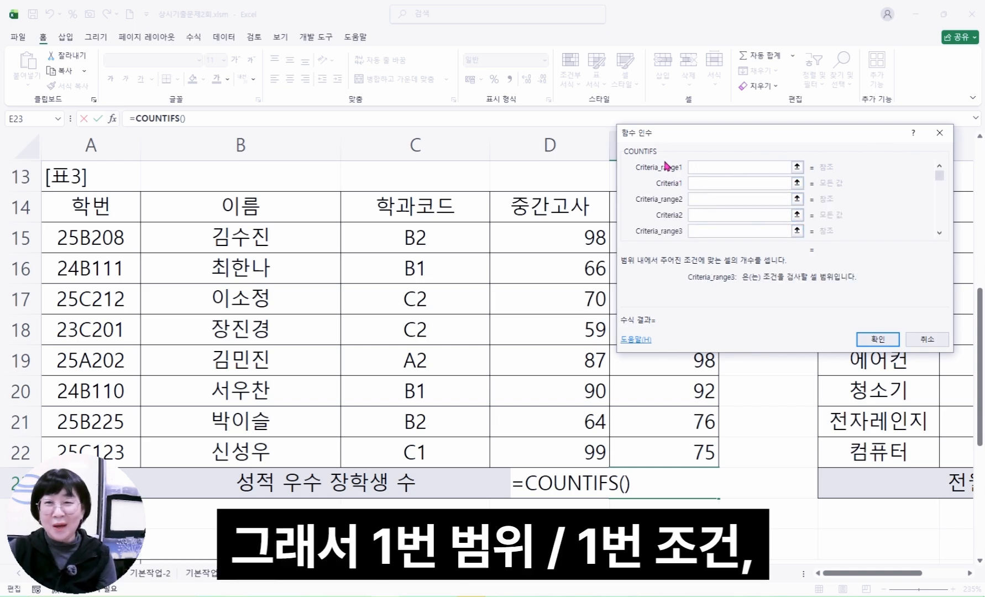
Set the first COUNTIFS criteria range to the 중간고사 scores D15:D22 with the criterion >=90
{"action": "left_click", "coordinate": [703, 169]}
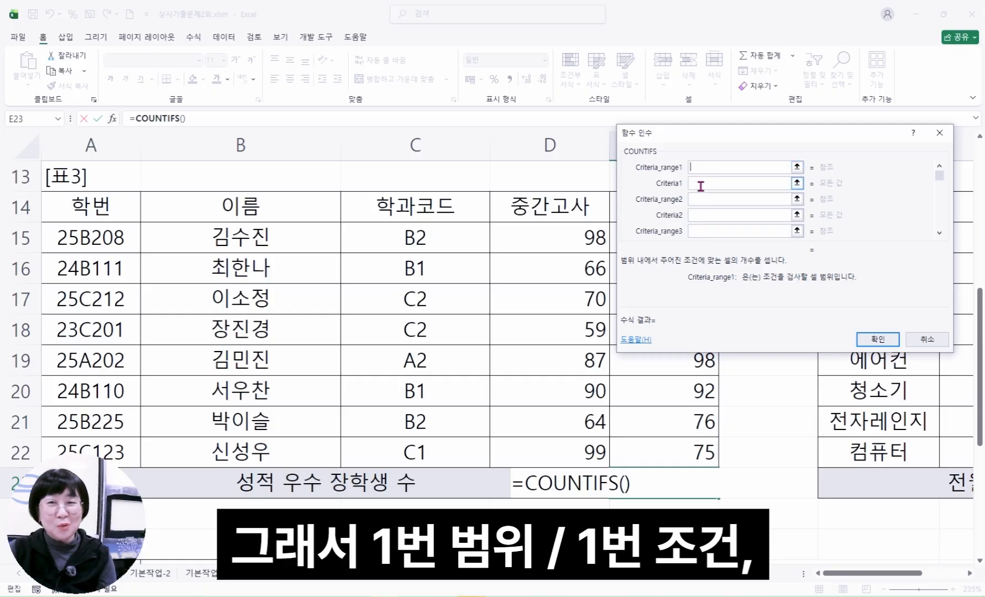
{"action": "left_click", "coordinate": [699, 185]}
{"action": "left_click", "coordinate": [703, 200]}
{"action": "left_click", "coordinate": [706, 216]}
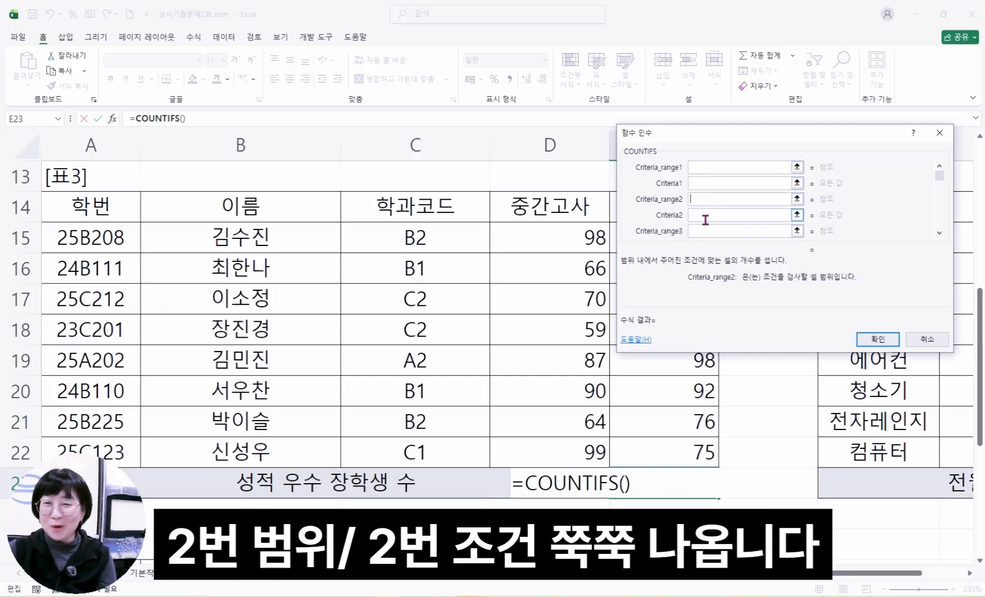
{"action": "left_click", "coordinate": [703, 168]}
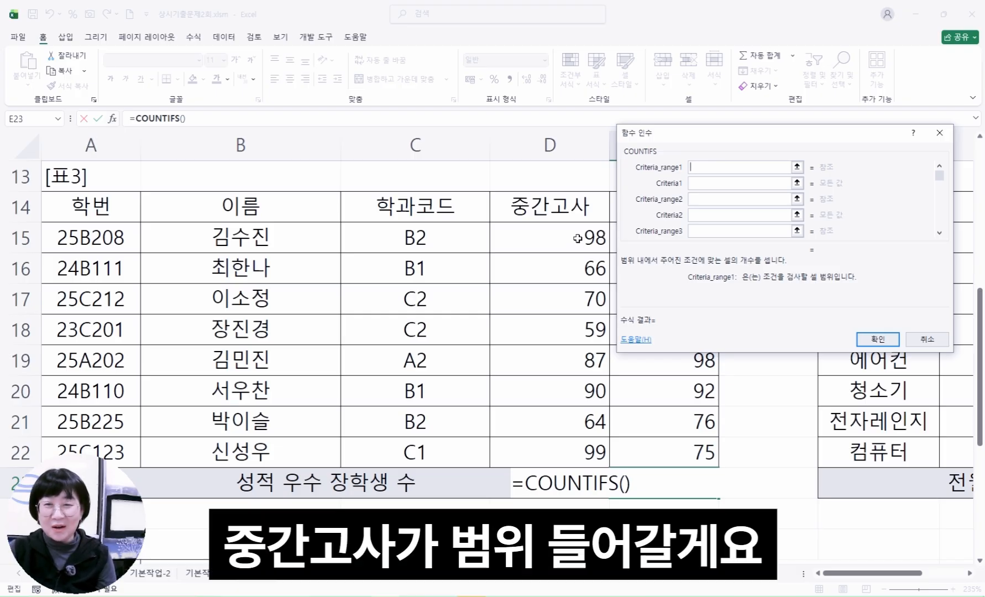
{"action": "left_click_drag", "start_coordinate": [578, 239], "coordinate": [578, 452]}
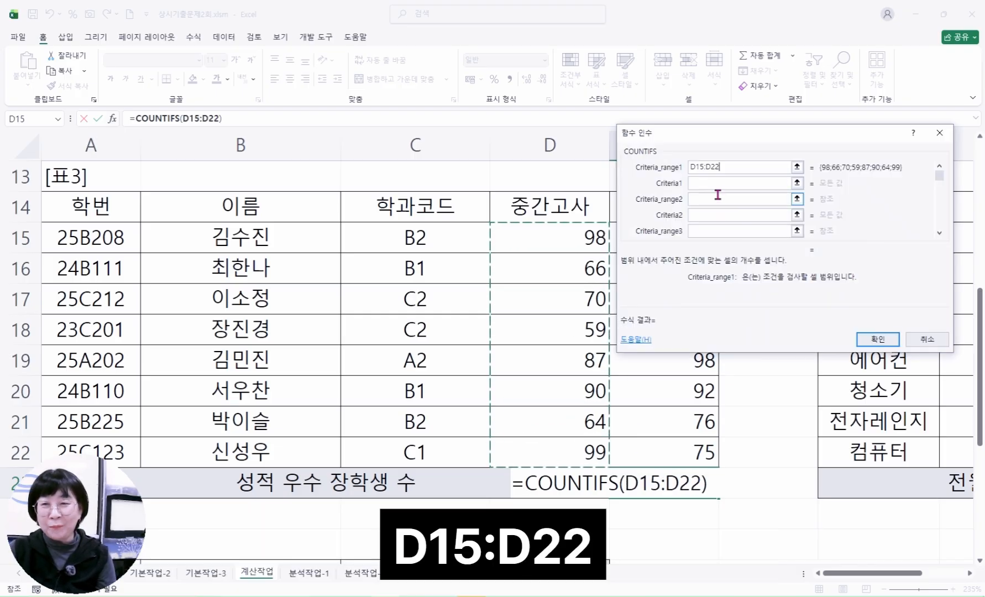
{"action": "left_click", "coordinate": [711, 184]}
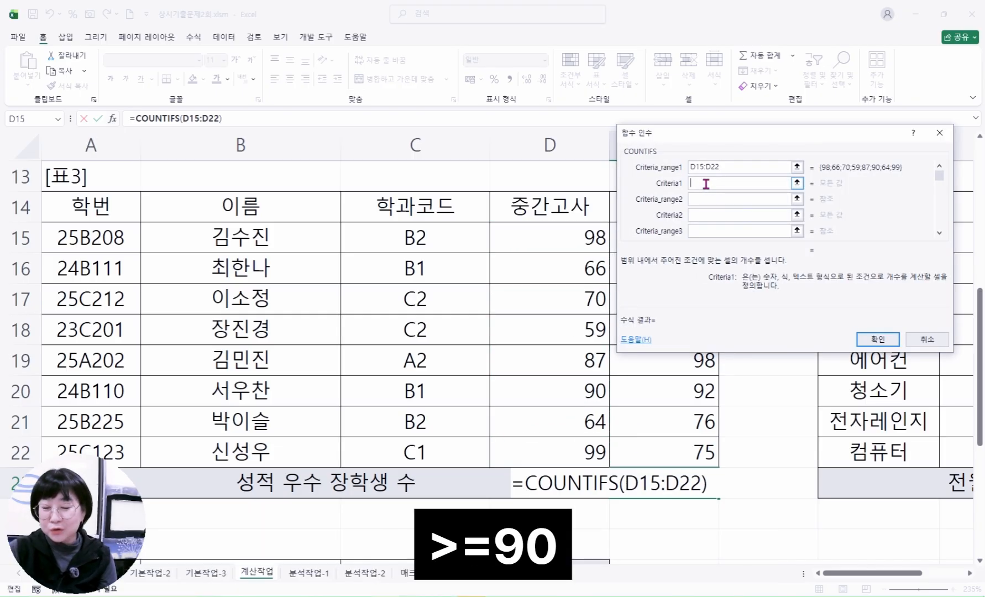
{"action": "type", "text": ">=90"}
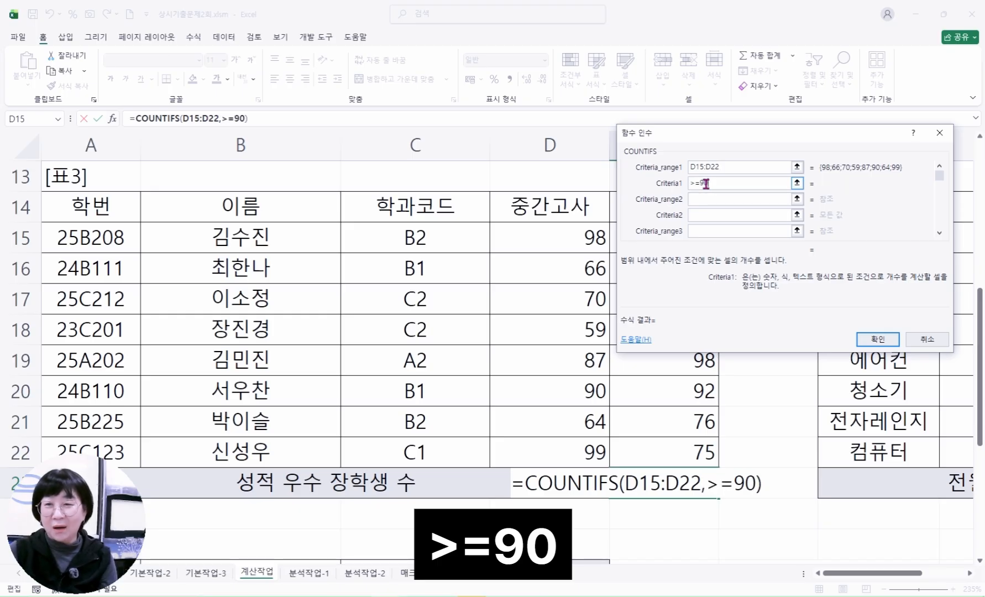
Set the second COUNTIFS criteria range to the 기말고사 scores E15:E22 with the criterion >=90
{"action": "left_click", "coordinate": [707, 198]}
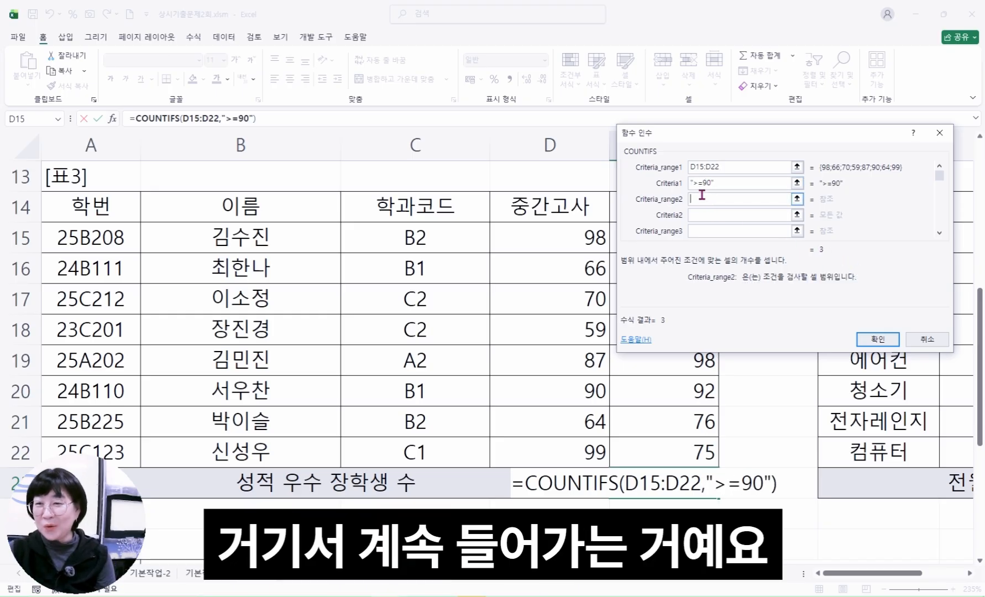
{"action": "left_click_drag", "start_coordinate": [714, 134], "coordinate": [320, 118]}
{"action": "left_click_drag", "start_coordinate": [645, 244], "coordinate": [661, 457]}
{"action": "left_click", "coordinate": [315, 200]}
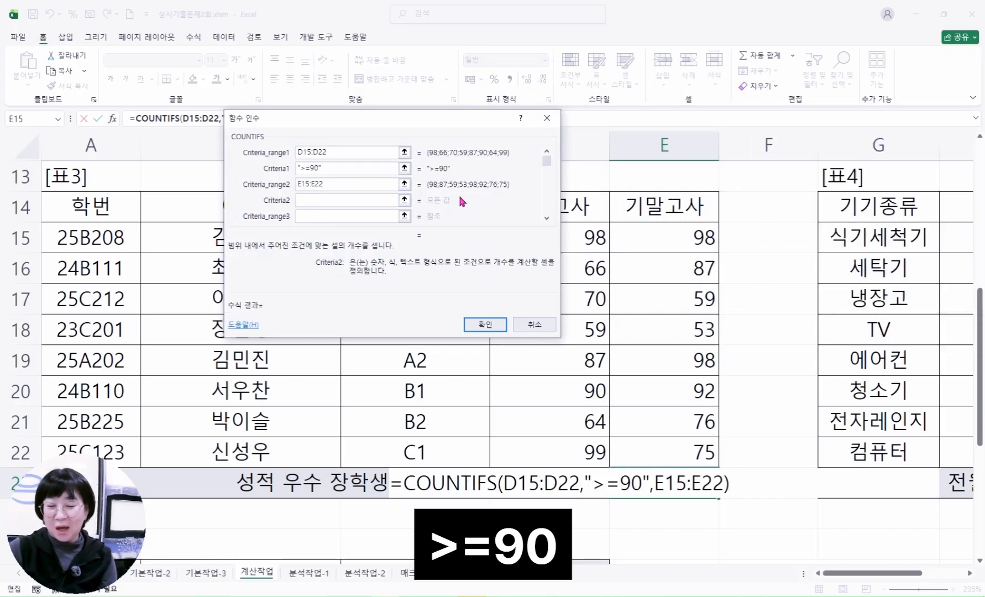
{"action": "type", "text": ">=90"}
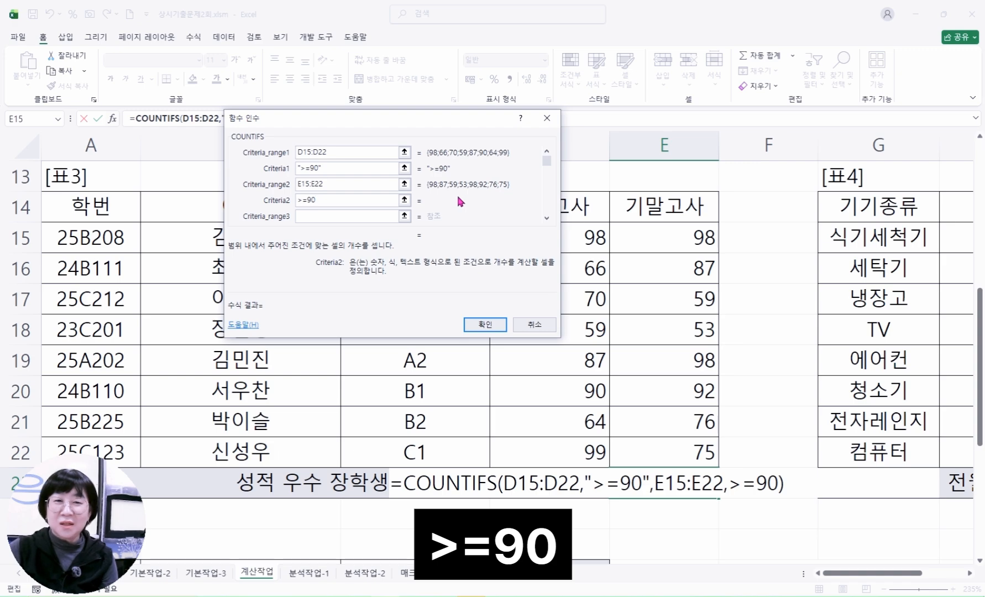
Review both criteria ranges and criteria in the COUNTIFS arguments, and confirm the function in E23
{"action": "left_click", "coordinate": [390, 152]}
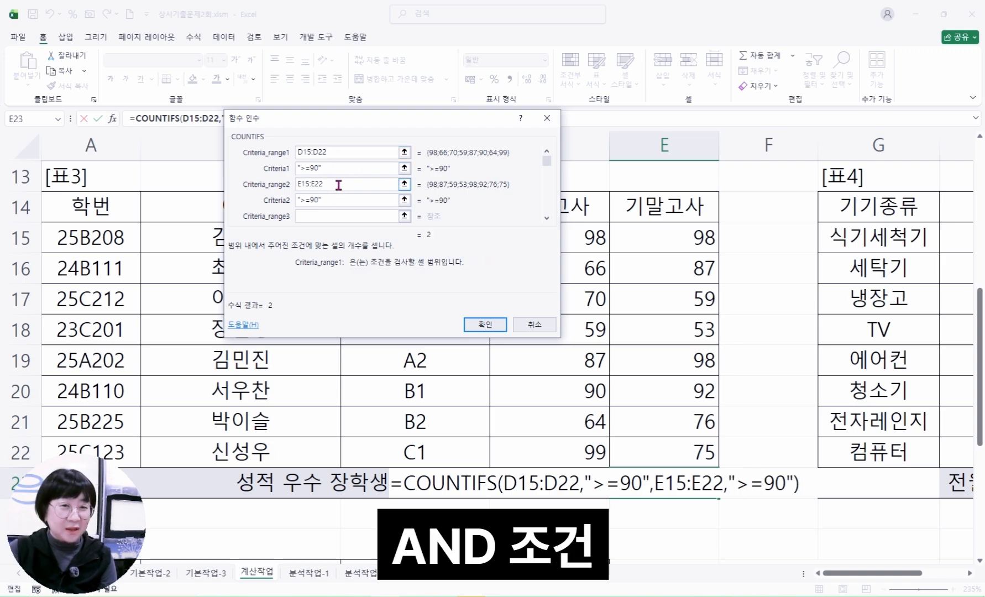
{"action": "left_click", "coordinate": [339, 185]}
{"action": "left_click_drag", "start_coordinate": [368, 138], "coordinate": [304, 149]}
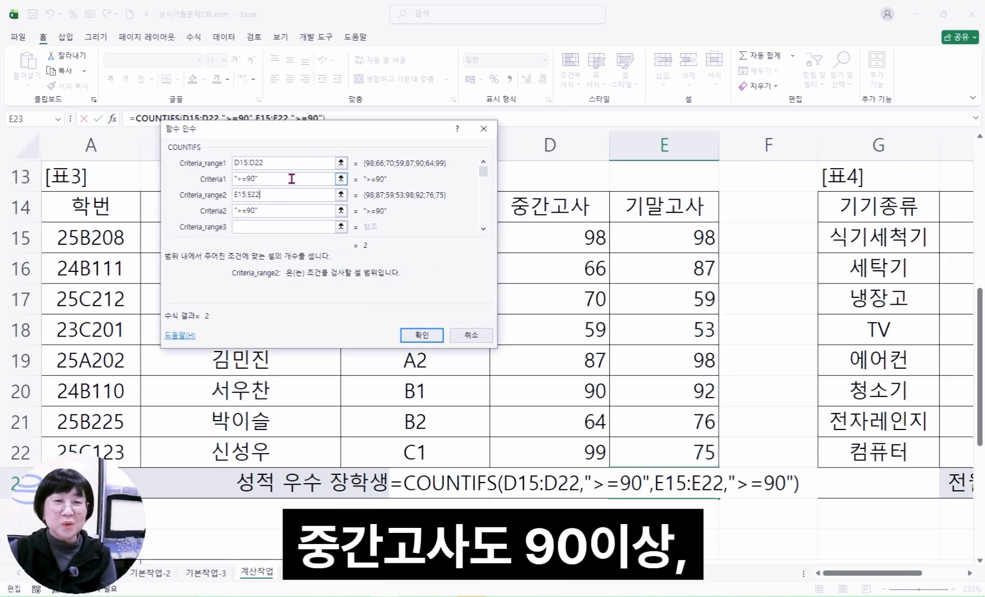
{"action": "left_click", "coordinate": [292, 179]}
{"action": "left_click", "coordinate": [292, 211]}
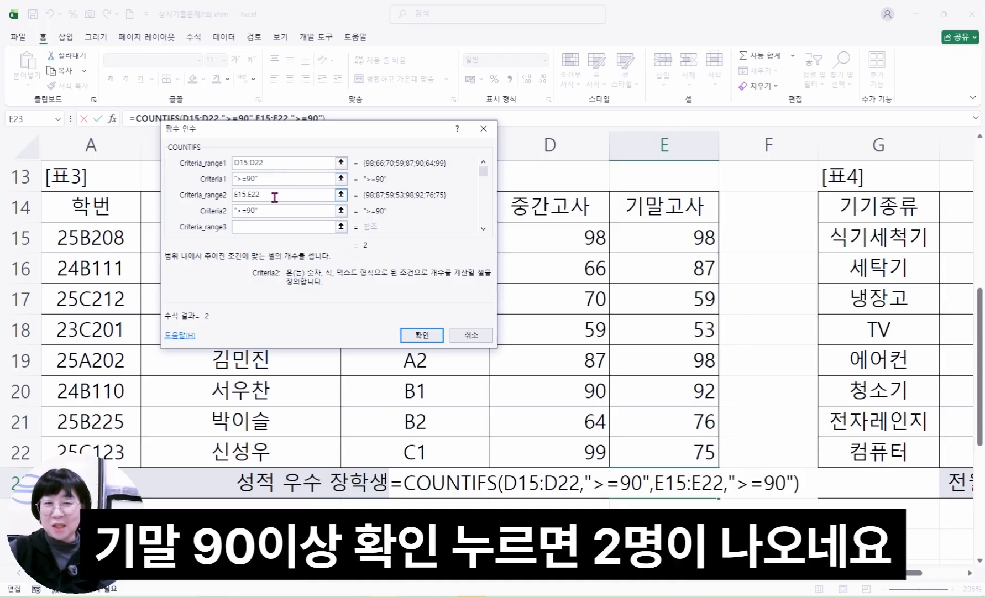
{"action": "left_click", "coordinate": [421, 335]}
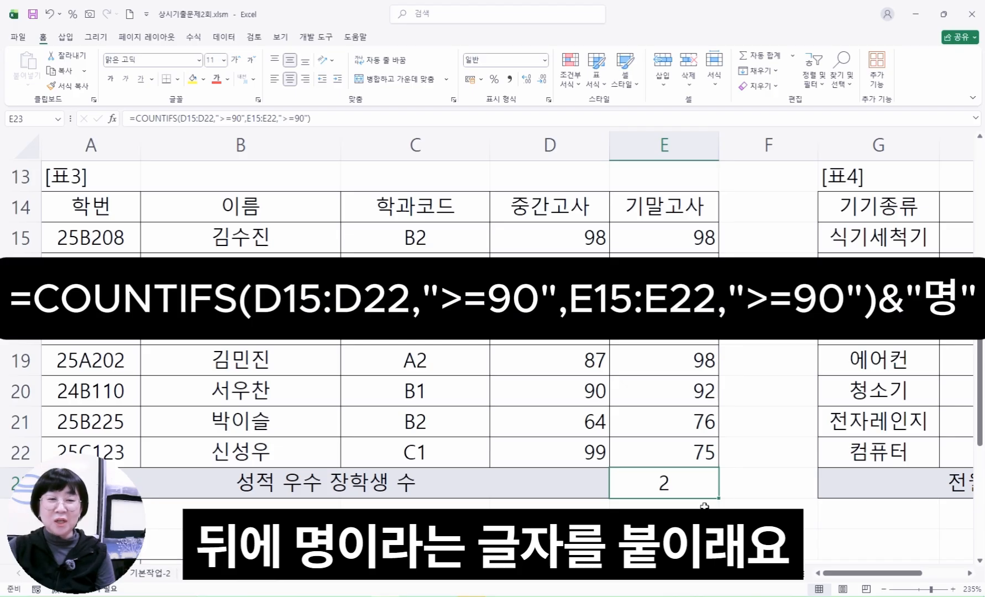
Append &"명" to the end of the COUNTIFS formula in E23 and commit it
{"action": "left_click", "coordinate": [331, 117]}
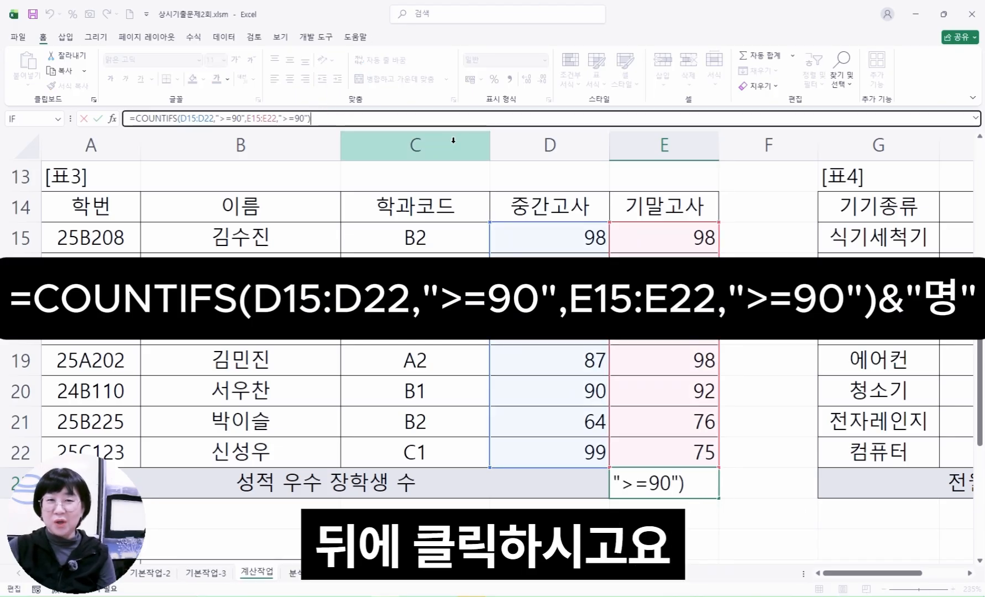
{"action": "type", "text": "&"}
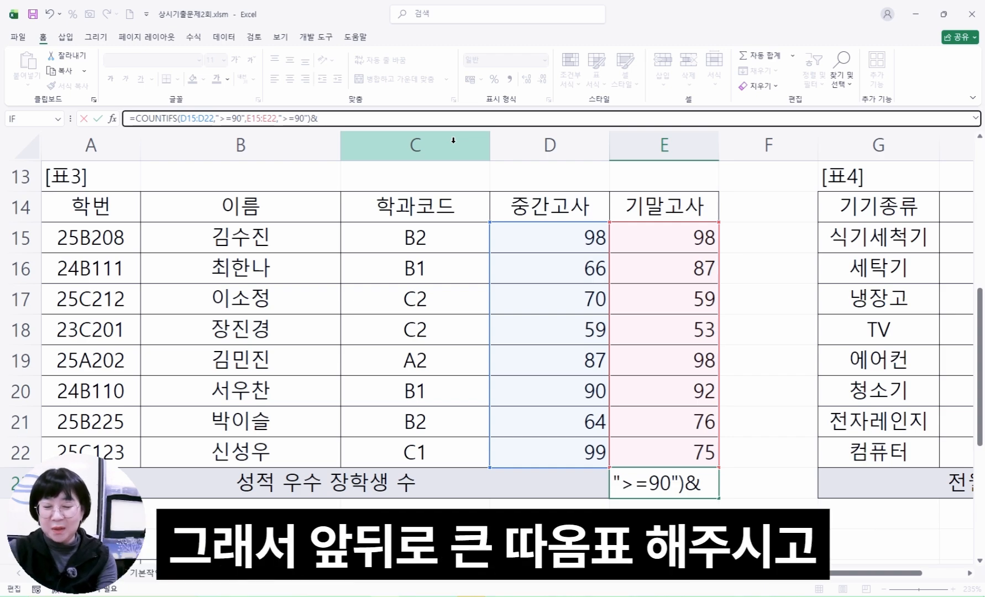
{"action": "type", "text": "\""}
{"action": "type", "text": "au"}
{"action": "key", "text": "BackSpace"}
{"action": "key", "text": "BackSpace"}
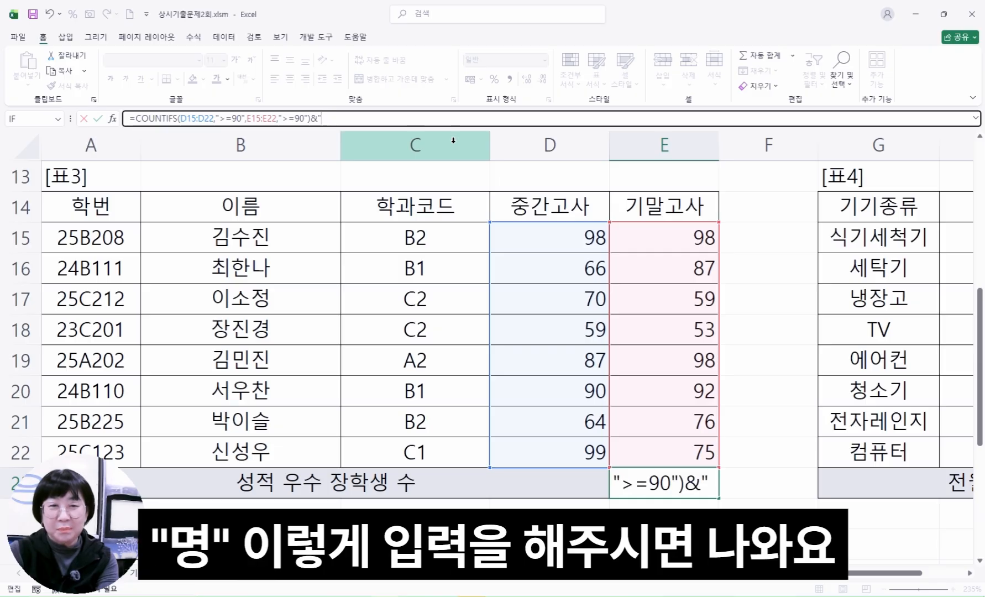
{"action": "type", "text": "명\""}
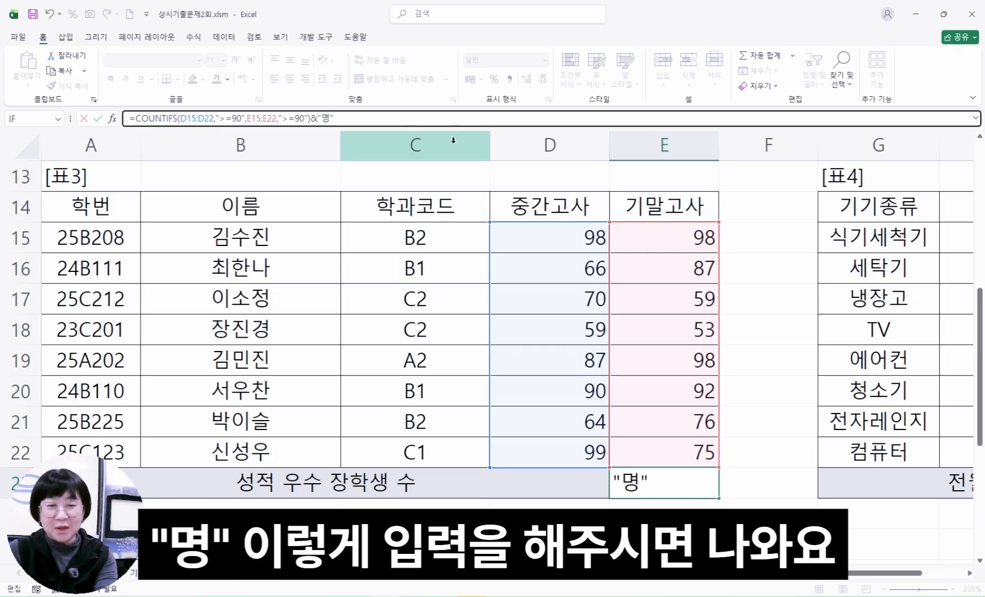
{"action": "key", "text": "Return"}
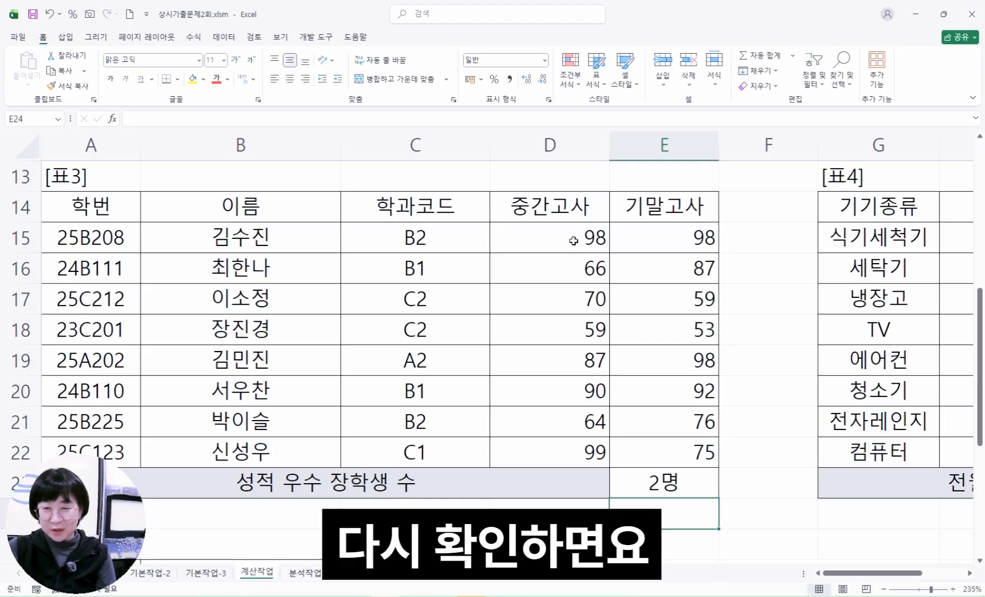
Check the 중간고사 and 기말고사 scores in rows 15 to 19 against the 성적 우수 장학생 수 formula in E23
{"action": "left_click_drag", "start_coordinate": [573, 241], "coordinate": [574, 360]}
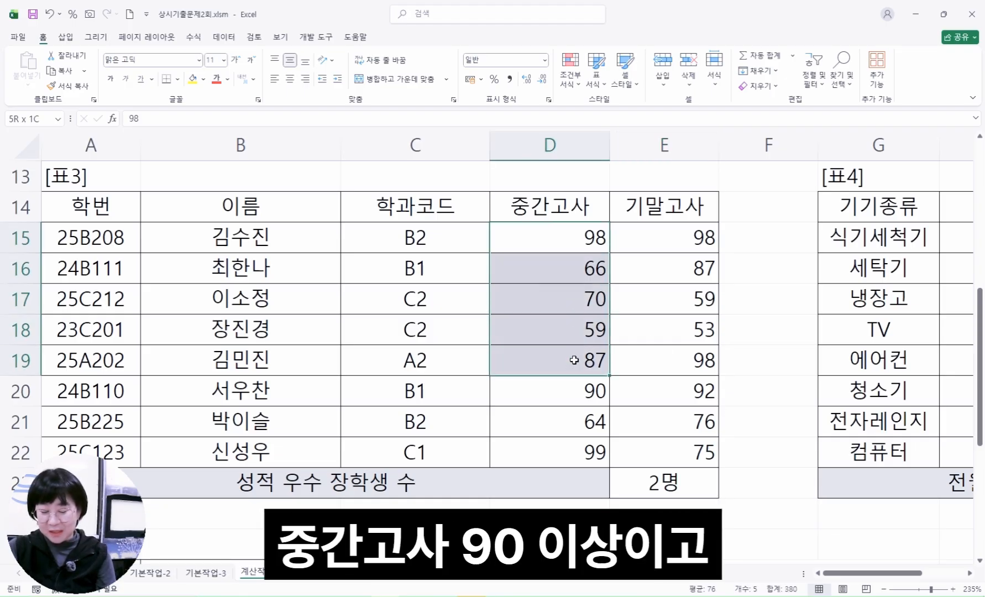
{"action": "left_click_drag", "start_coordinate": [663, 237], "coordinate": [664, 363]}
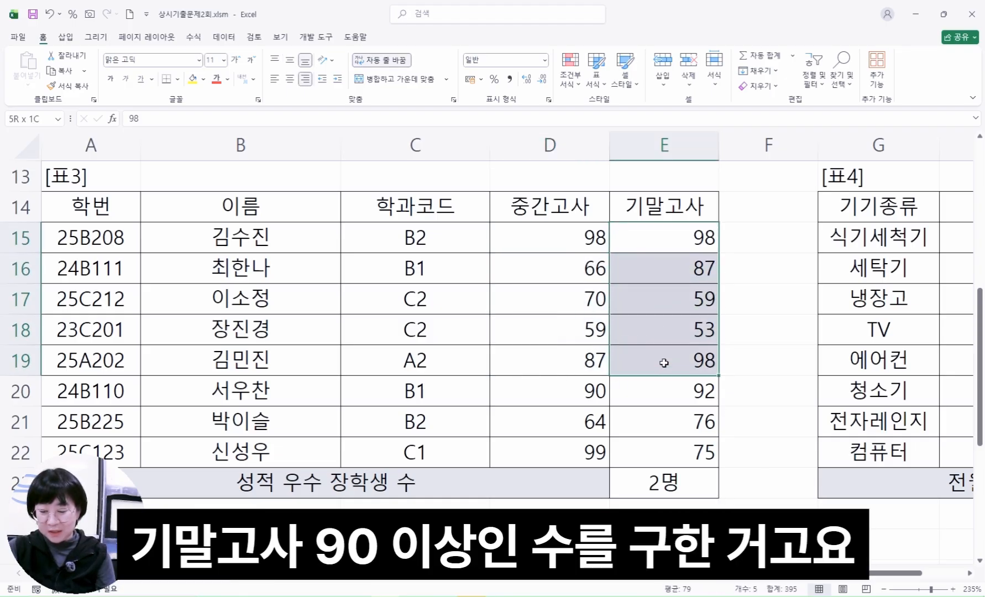
{"action": "left_click", "coordinate": [678, 489]}
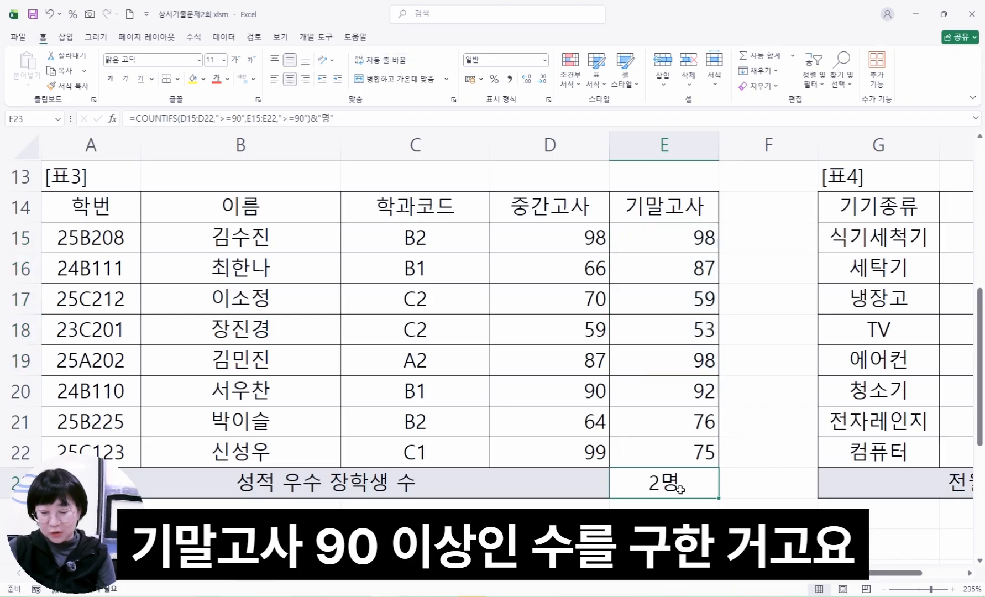